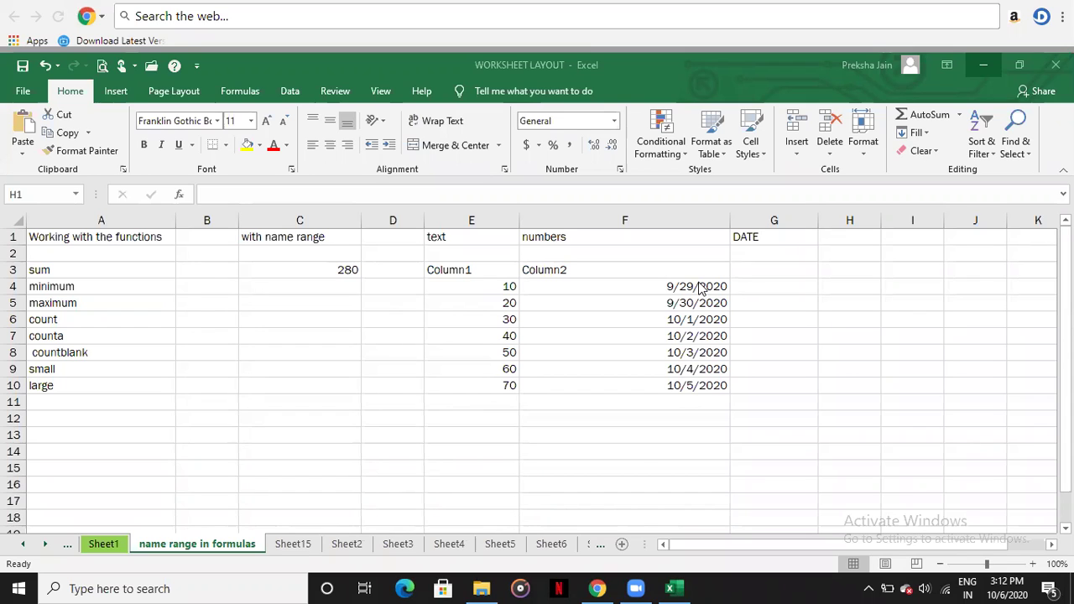
Try bold formatting on the value in cell E4 and remove it again
left_click(472, 289)
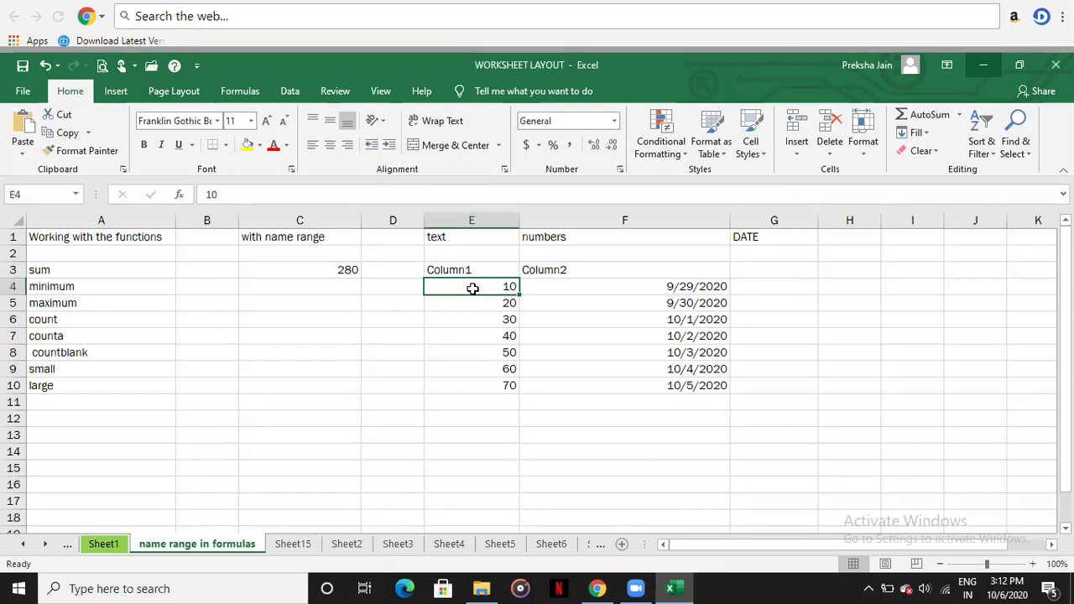
left_click(144, 145)
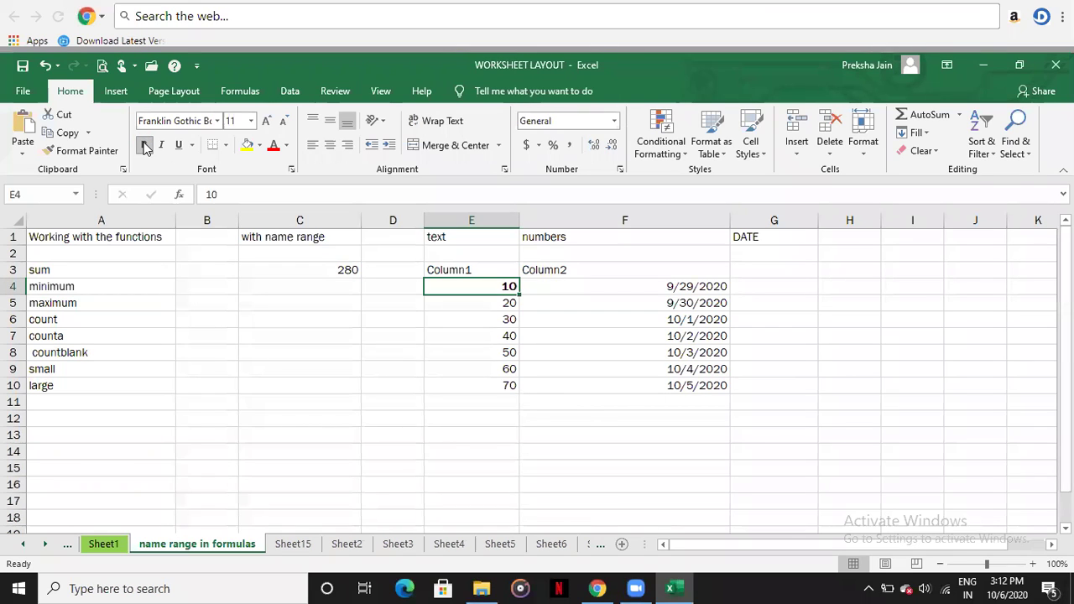
left_click(144, 145)
Highlight values greater than 50 in E4:E10 with Light Red Fill with Dark Red Text using conditional formatting
left_click_drag(462, 289, 466, 384)
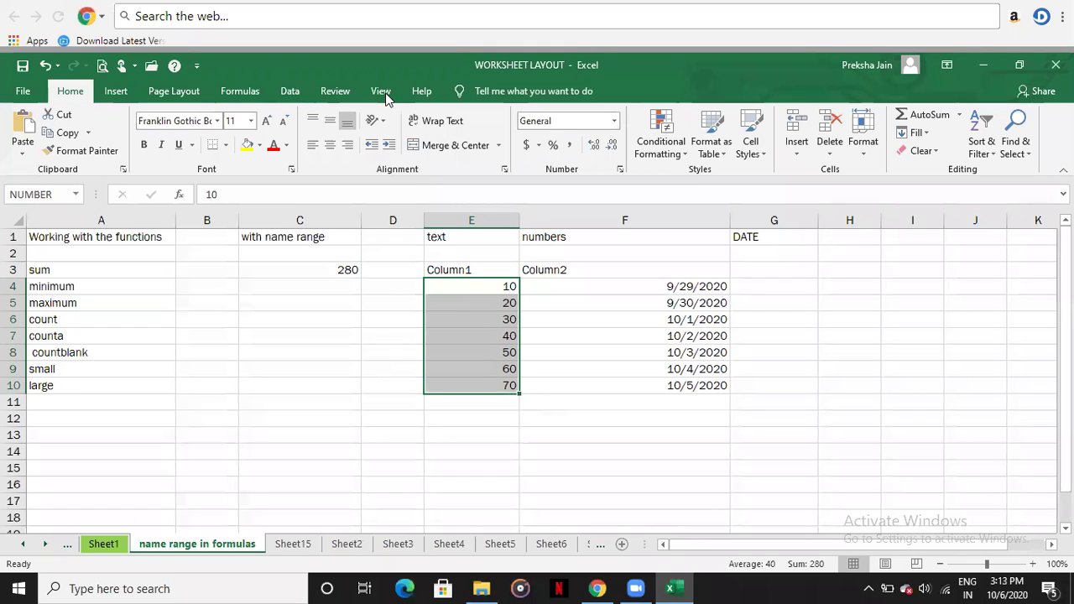
left_click(676, 151)
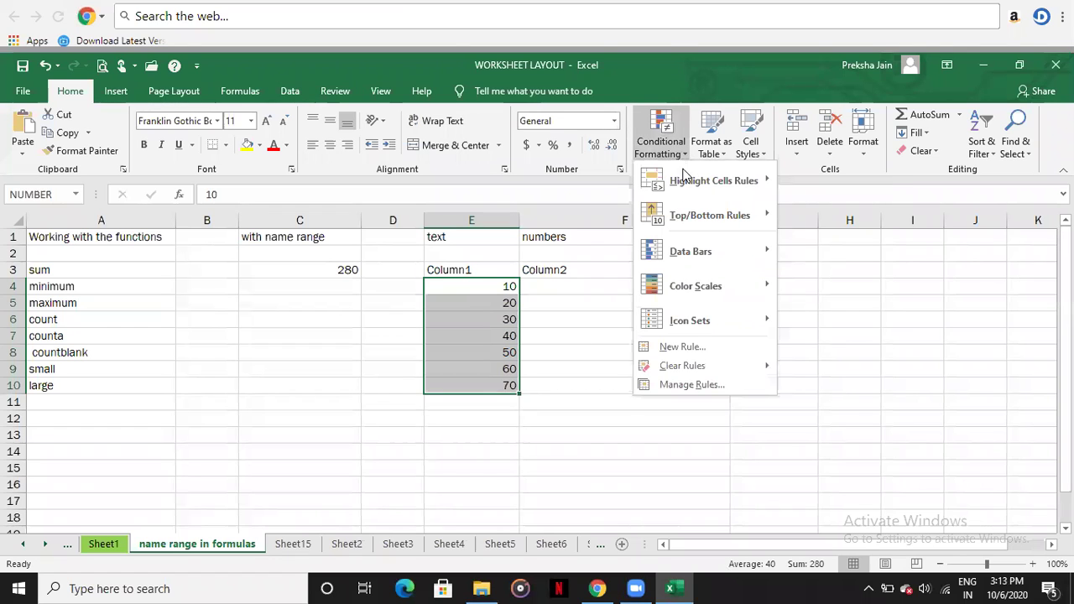
mouse_move(703, 183)
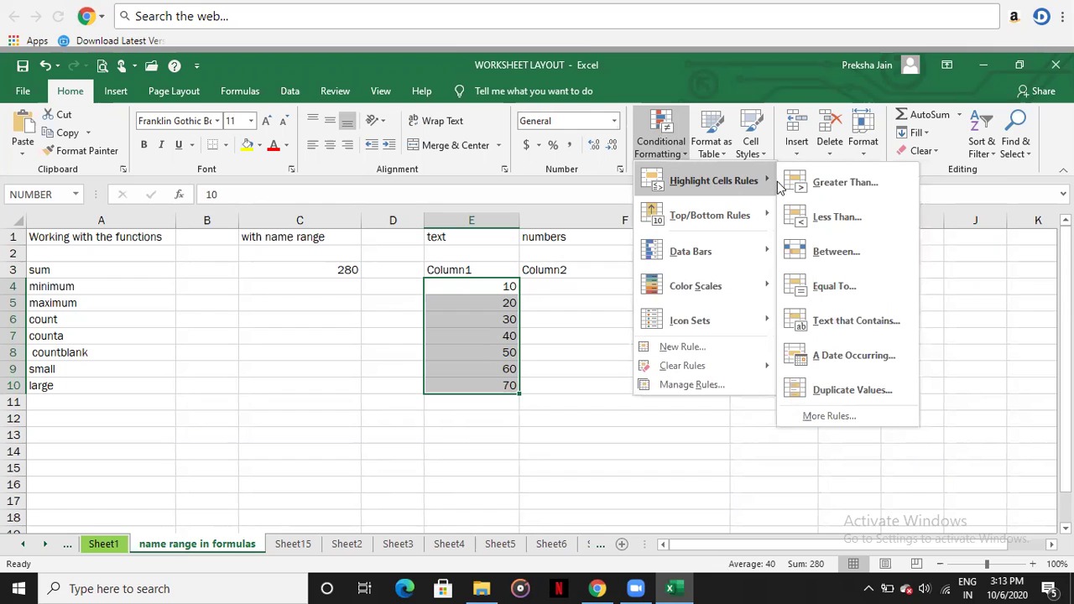
left_click(822, 181)
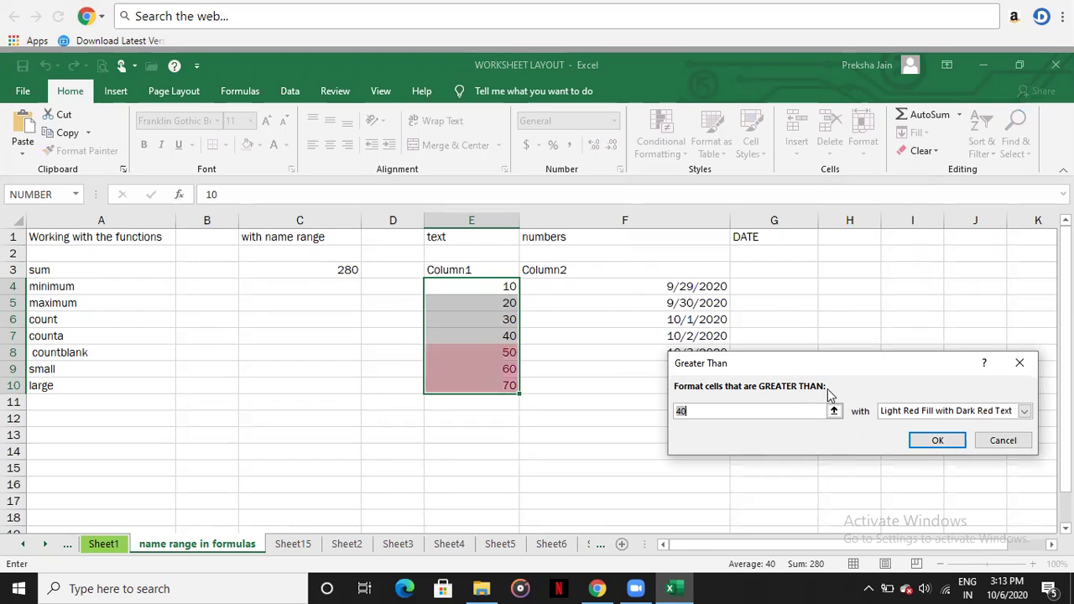
type("50")
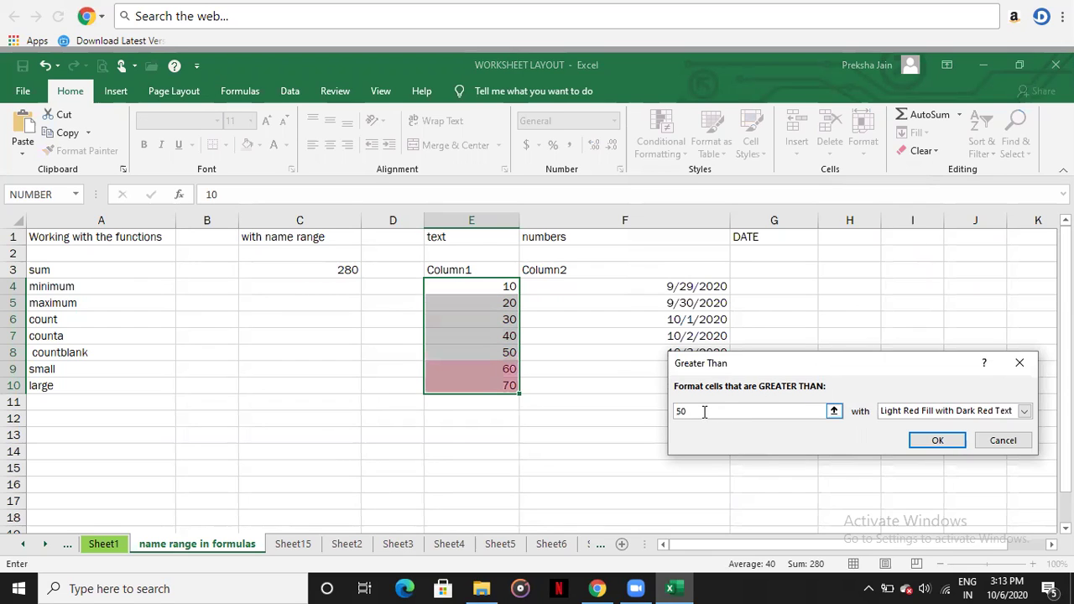
left_click(919, 445)
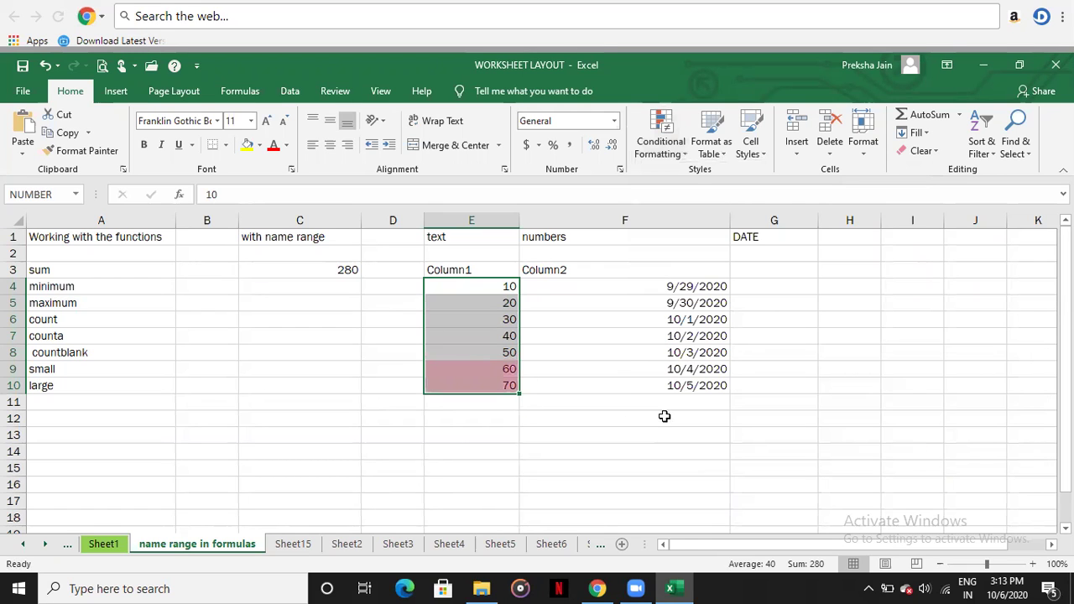
left_click(629, 407)
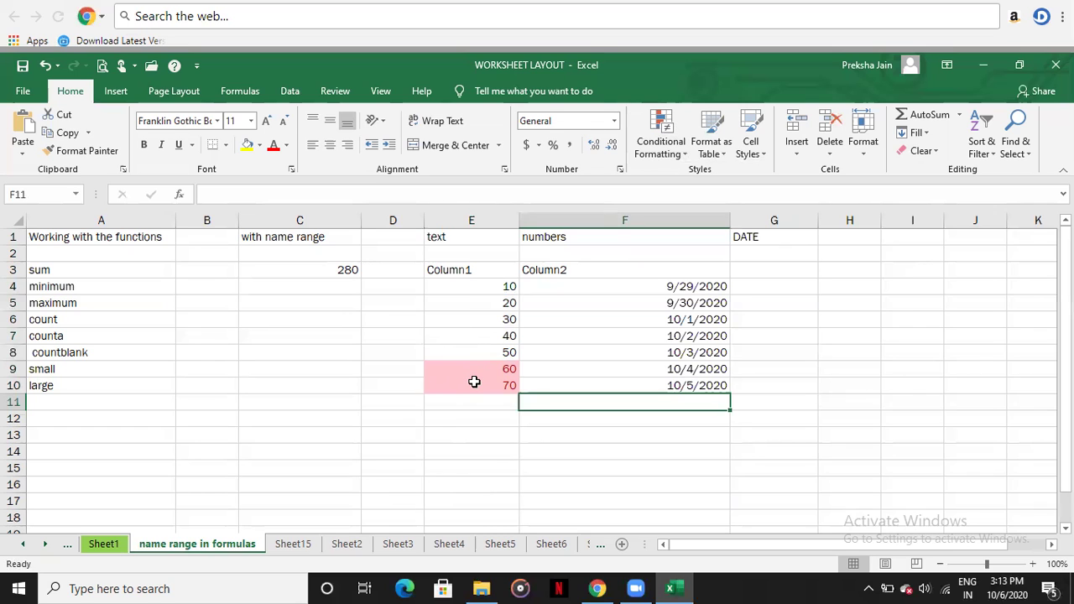
left_click_drag(466, 293, 476, 391)
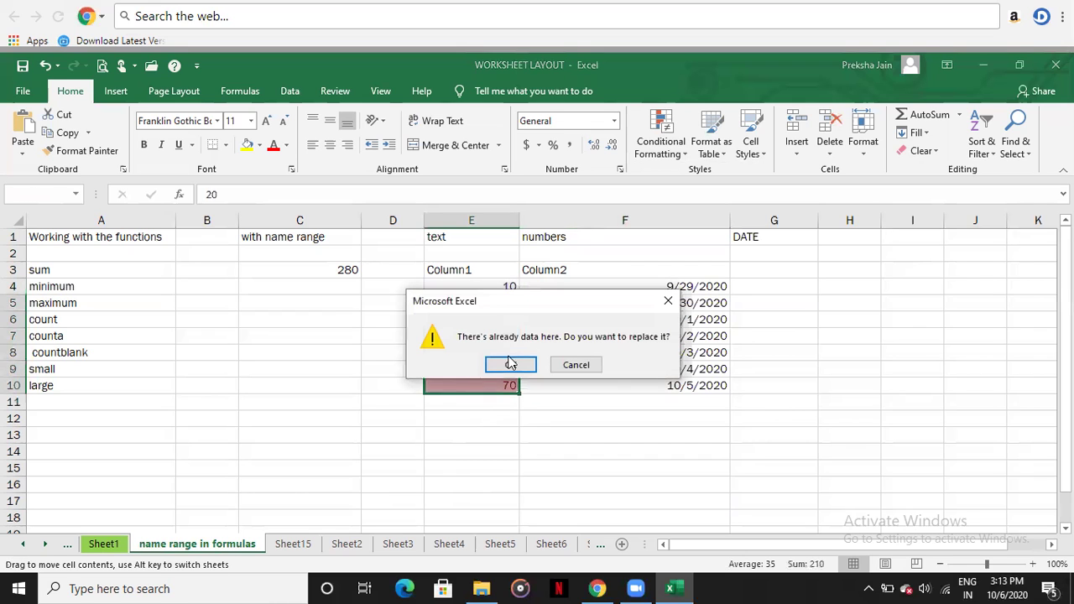
left_click(592, 366)
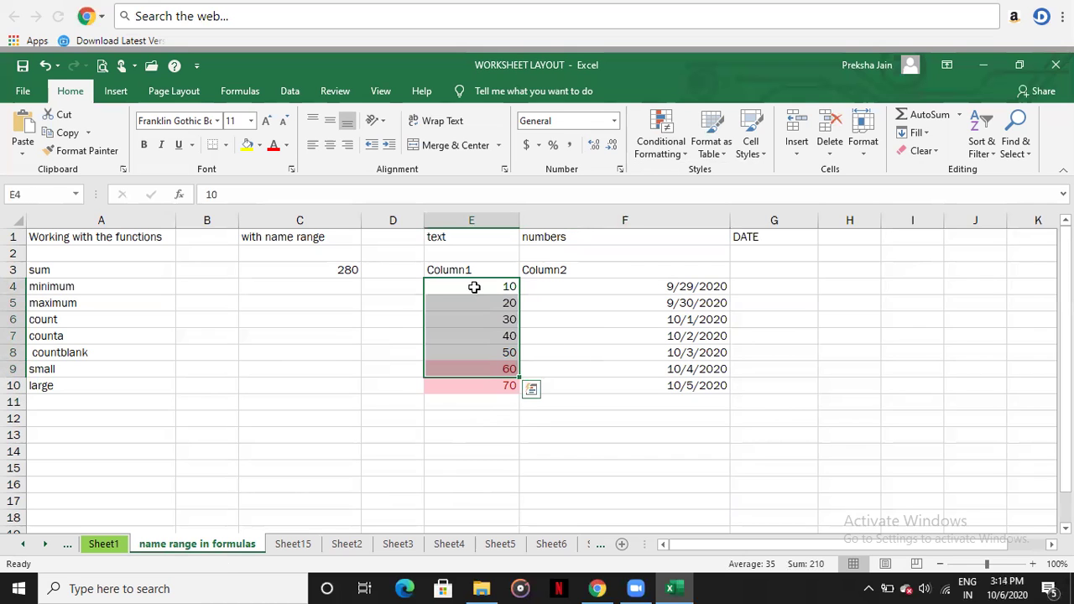
left_click_drag(474, 287, 473, 388)
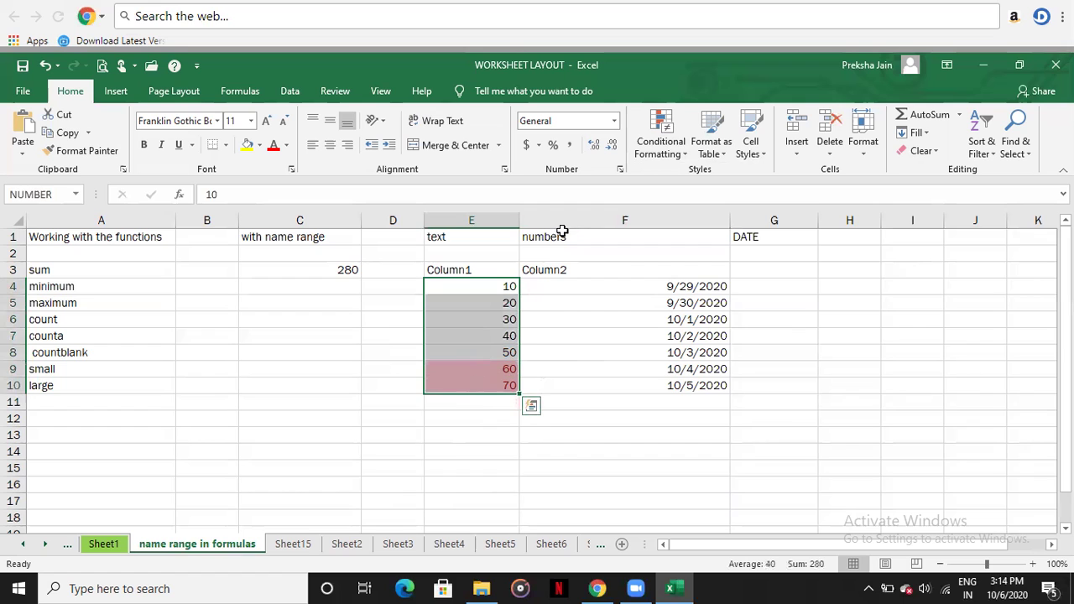
left_click(686, 156)
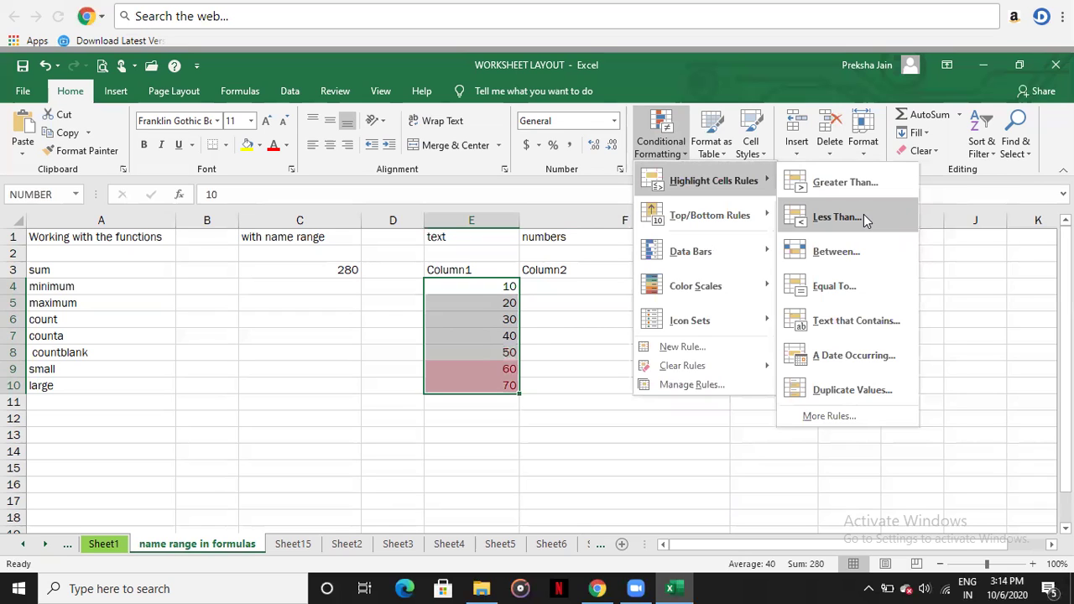
key("Escape")
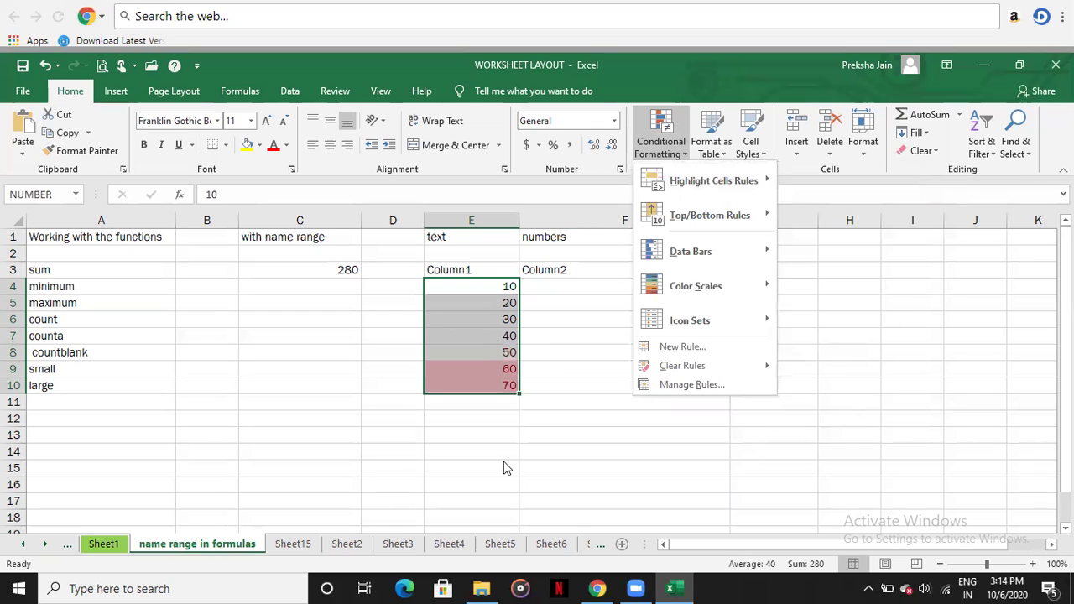
key("Escape")
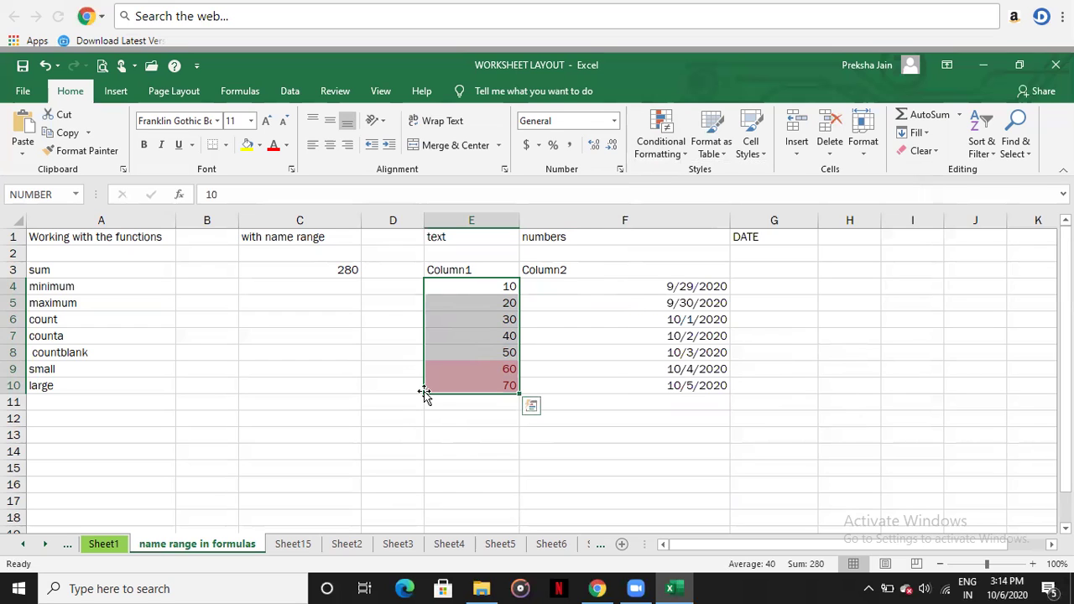
left_click(652, 156)
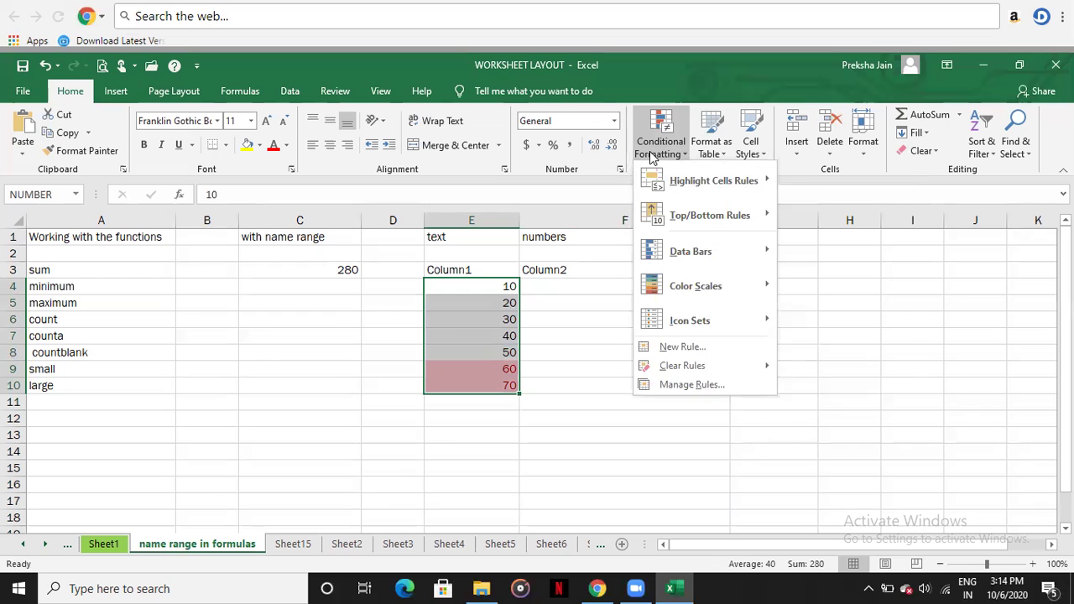
left_click(652, 155)
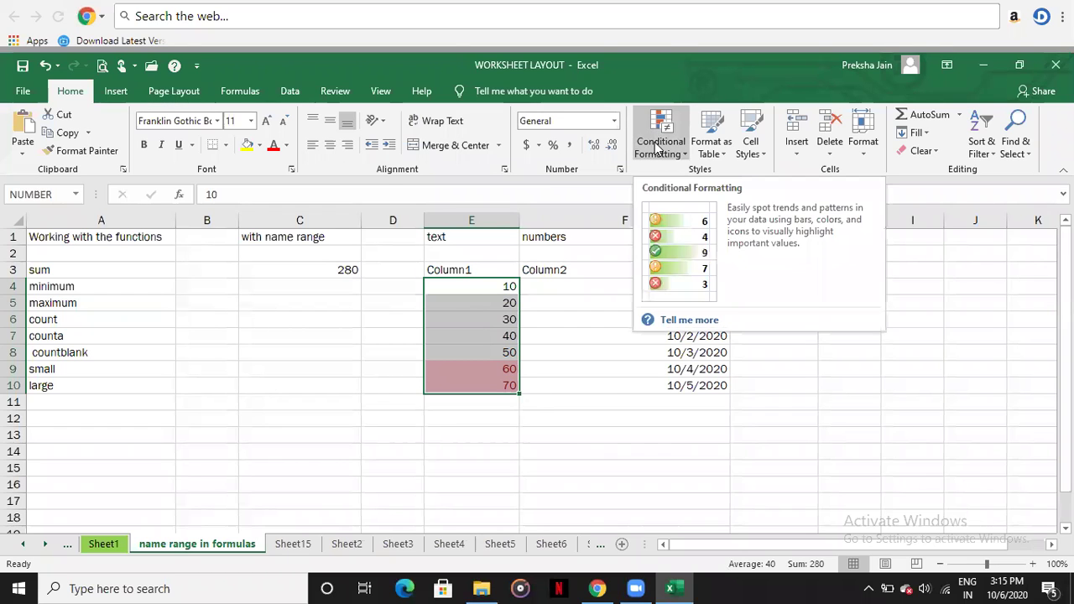
left_click(611, 334)
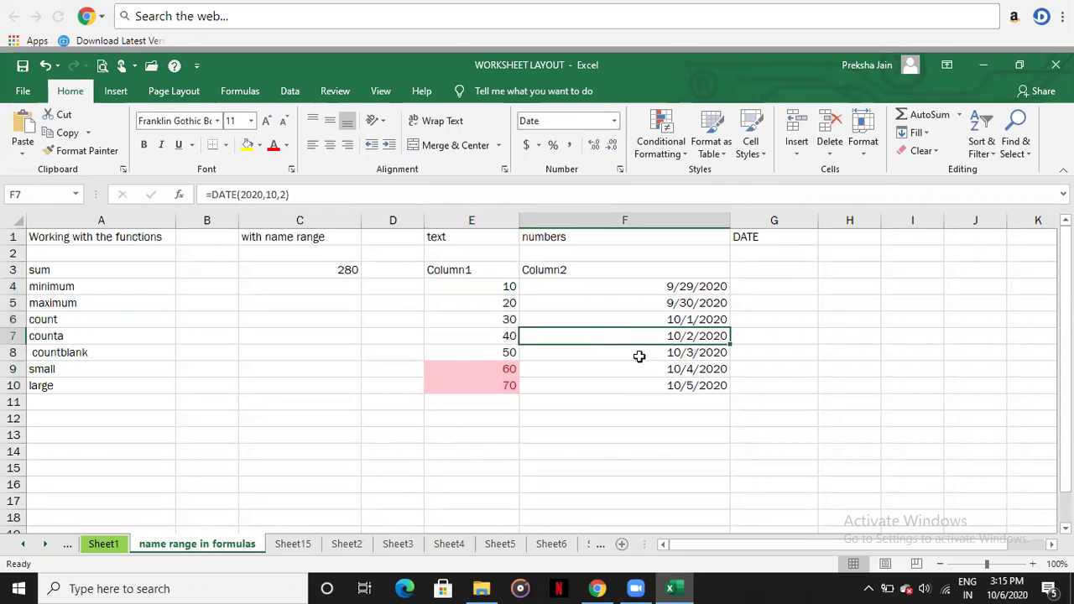
key("Down")
key("Down")
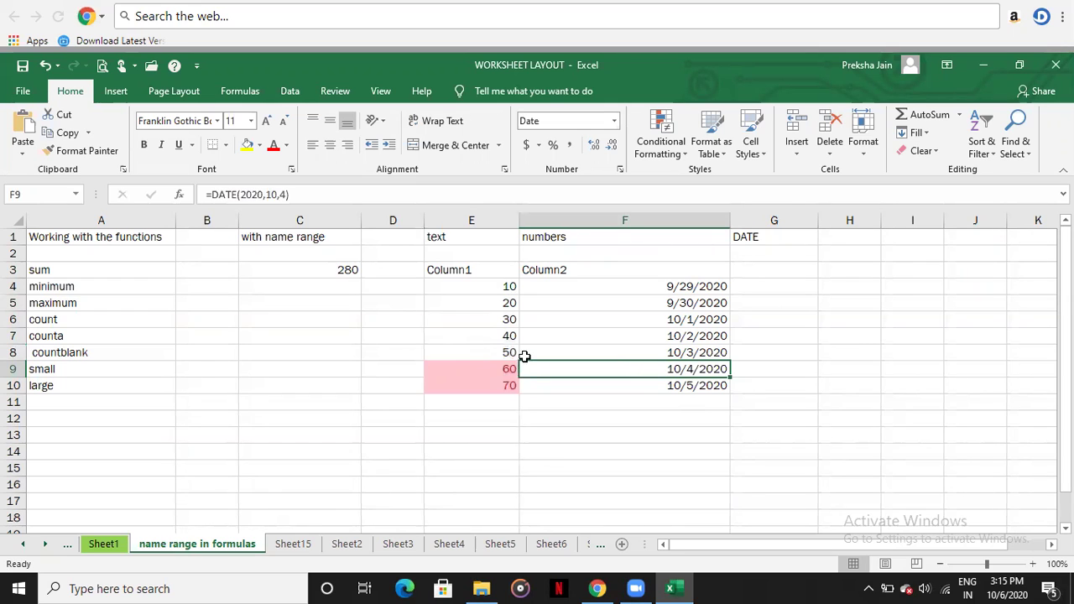
left_click_drag(473, 286, 477, 382)
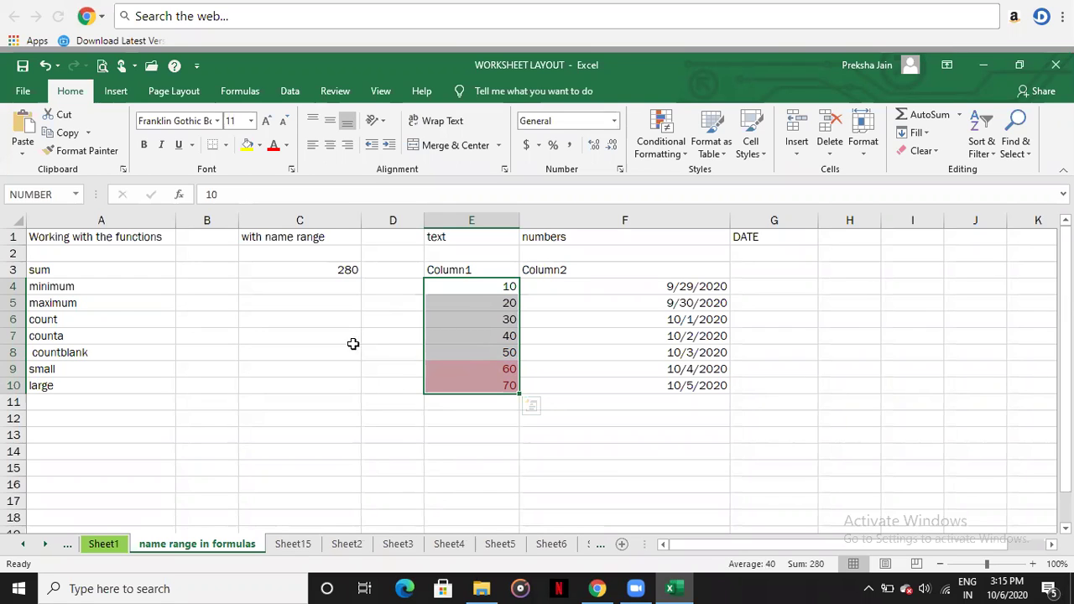
left_click_drag(106, 272, 99, 395)
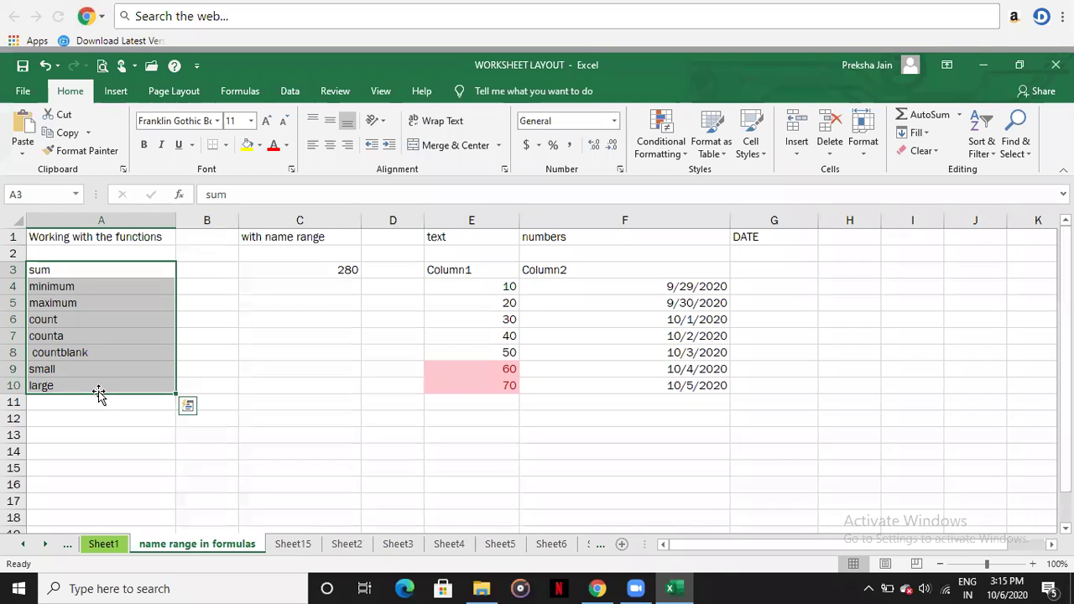
left_click(395, 344)
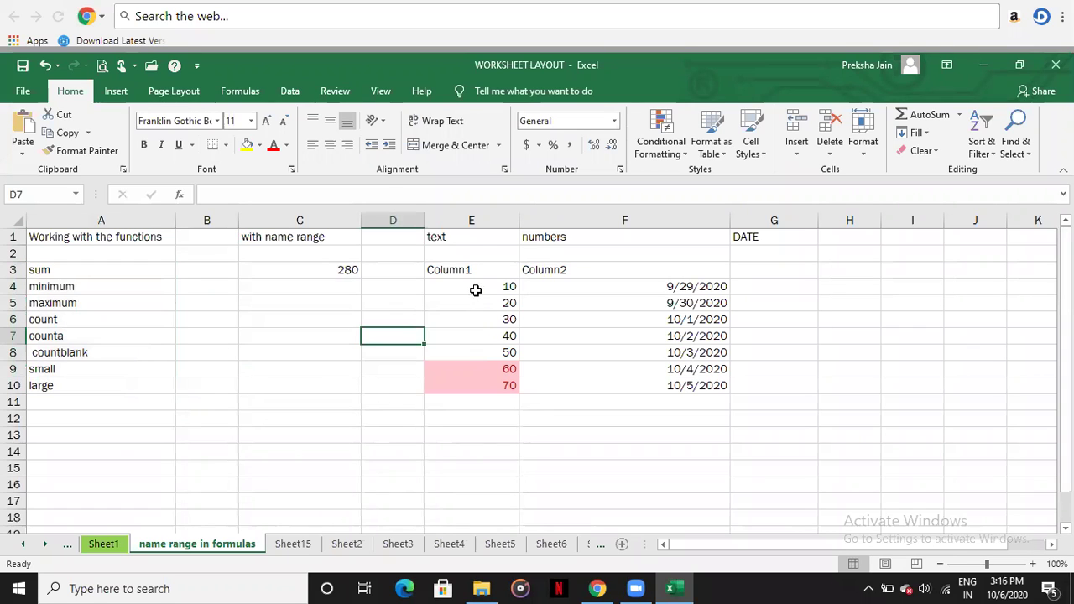
Start a Less Than highlight rule for the values in E4:E10
left_click_drag(475, 290, 482, 381)
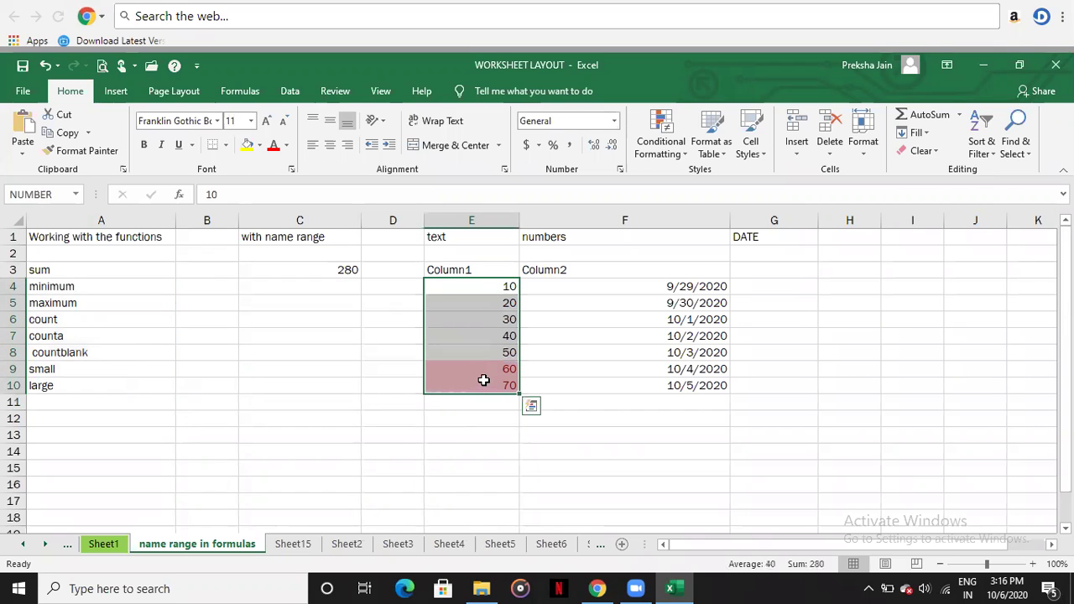
left_click(654, 148)
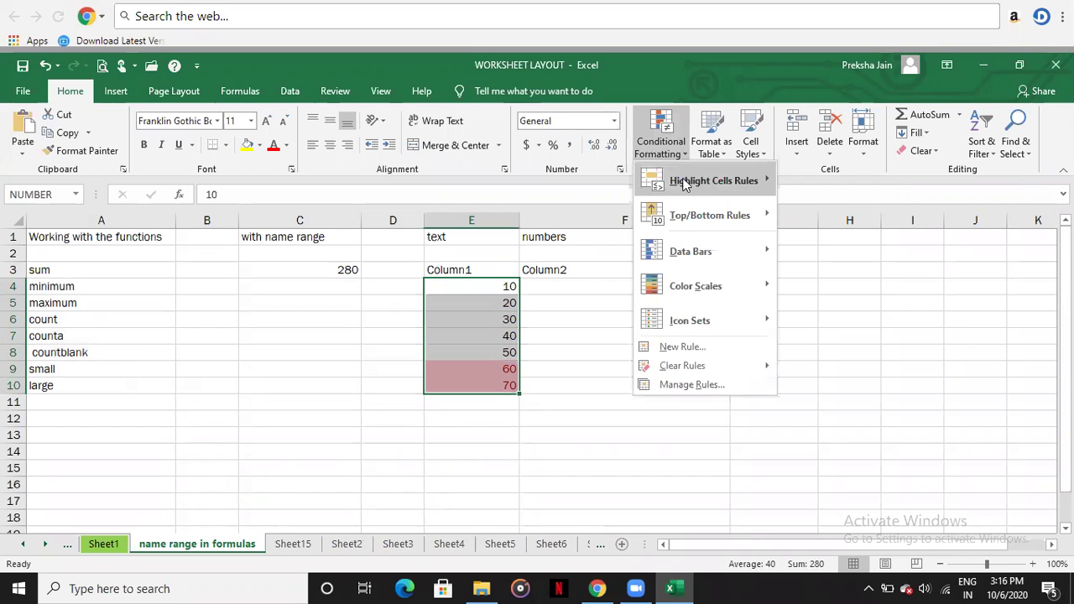
mouse_move(706, 189)
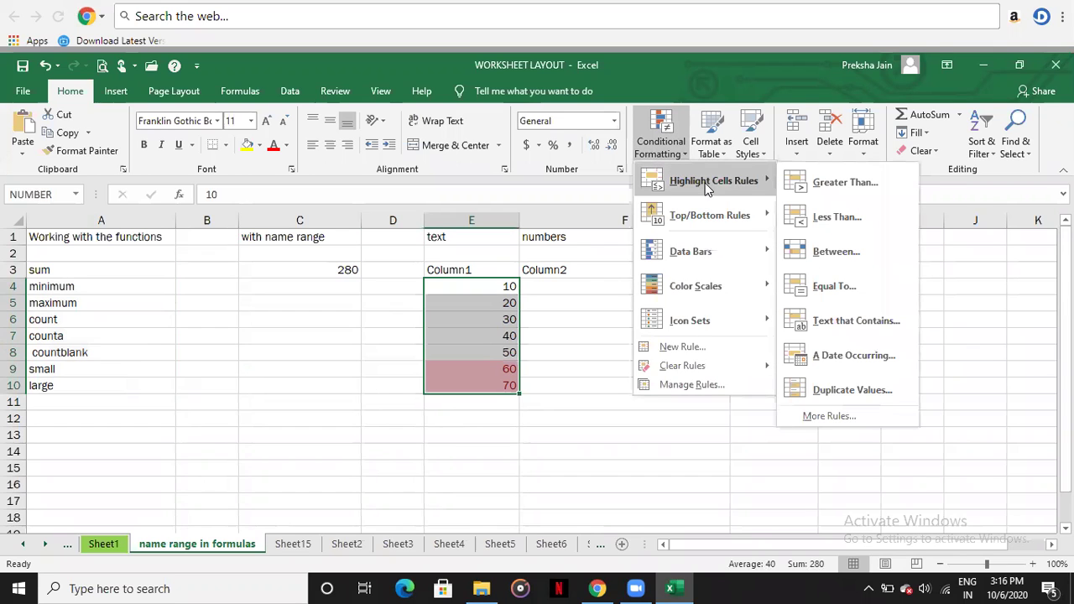
left_click(831, 218)
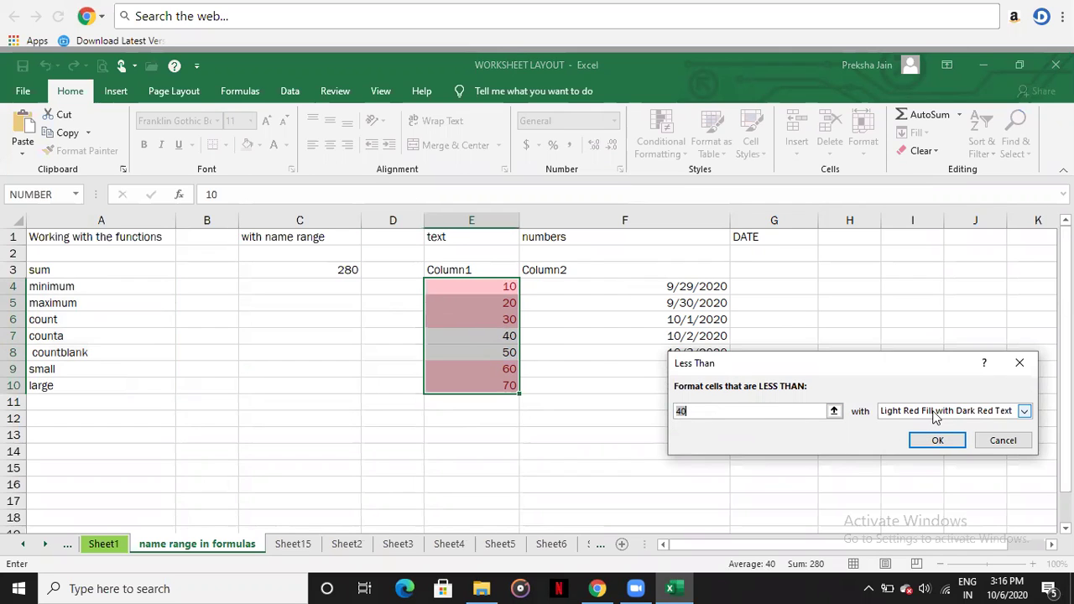
Try a custom format with a vertical-stripe fill pattern for the values less than 40
left_click(1023, 412)
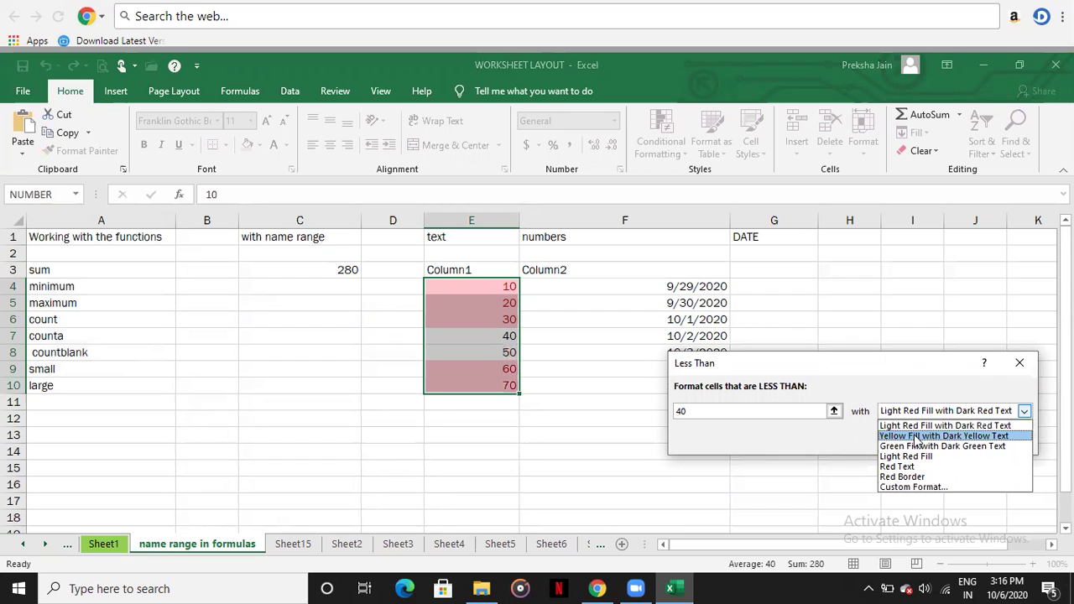
left_click(915, 488)
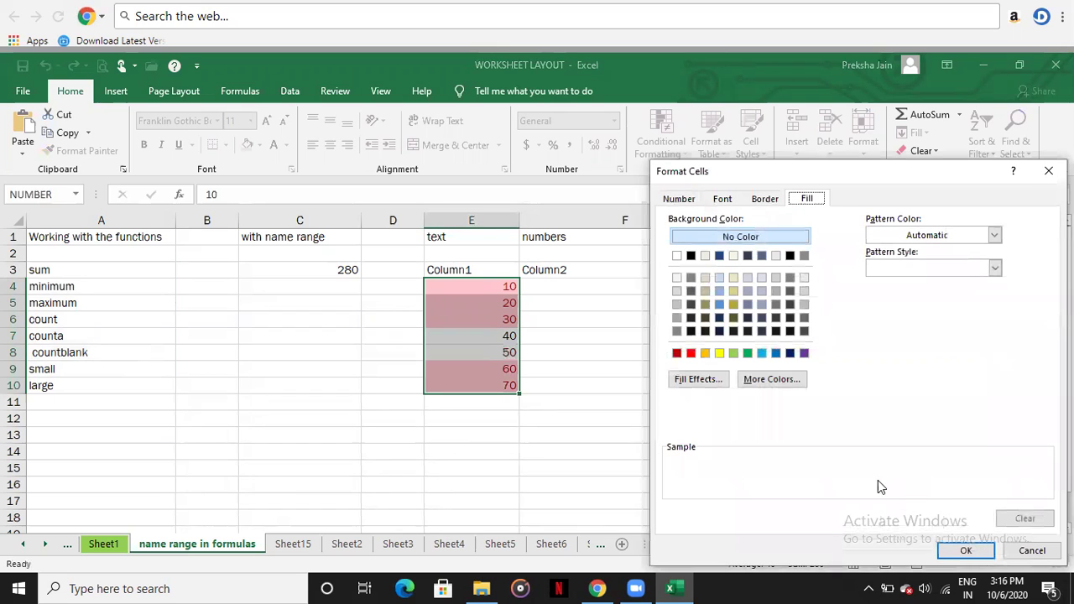
left_click(994, 267)
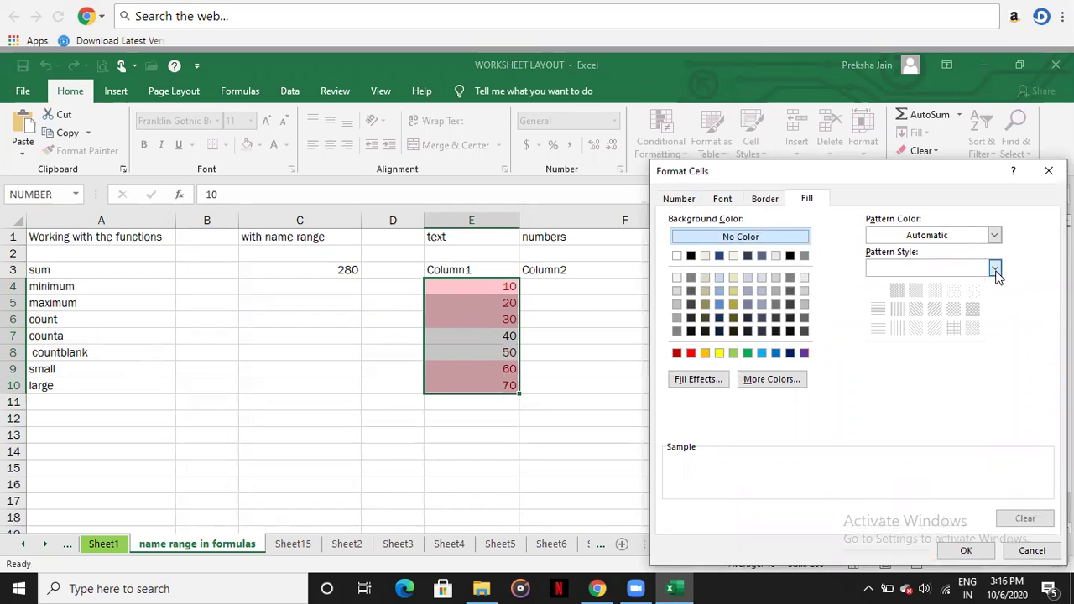
left_click(897, 308)
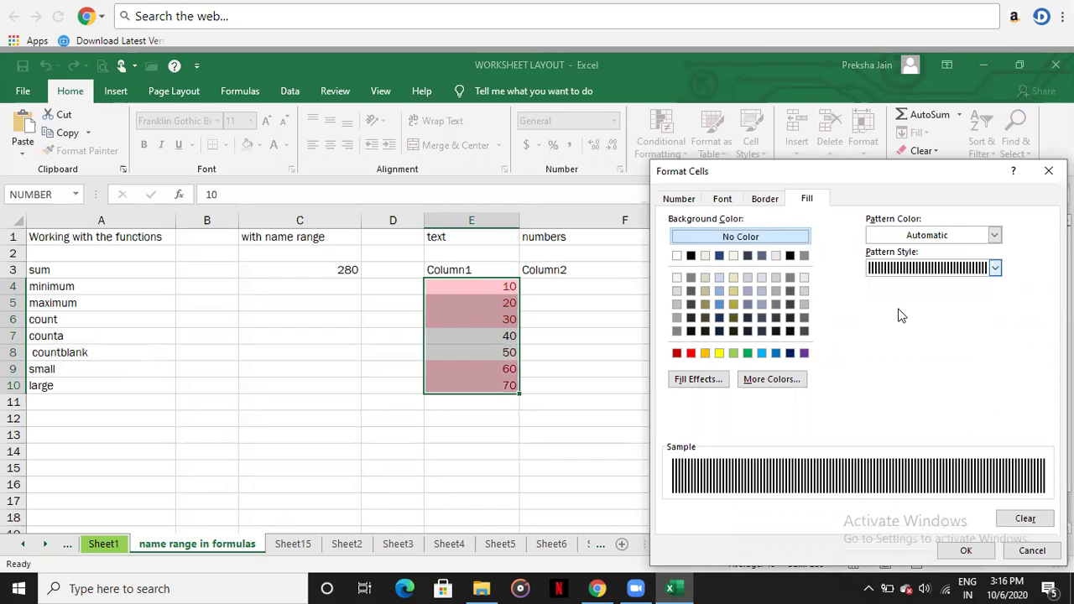
left_click(964, 550)
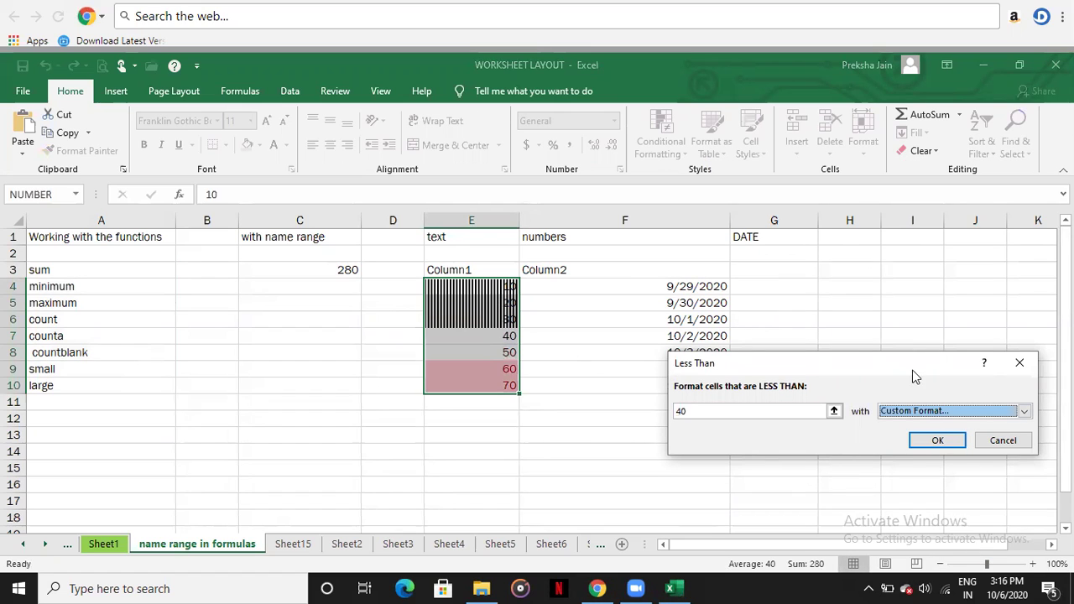
Highlight the values less than 40 in E4:E10 with Yellow Fill with Dark Yellow Text after trying Light Red Fill
left_click(1025, 410)
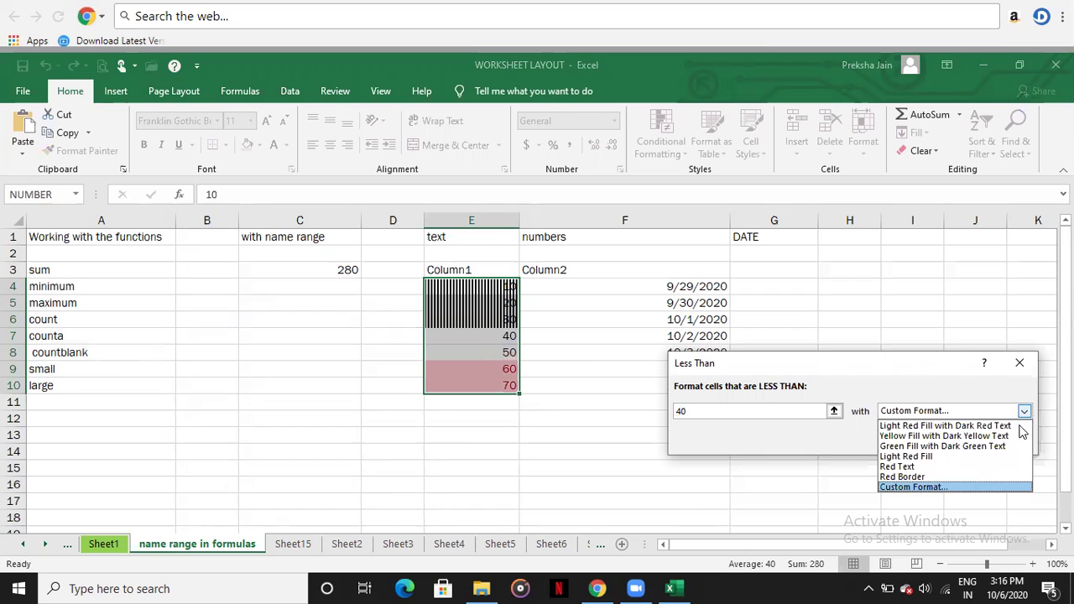
left_click(961, 457)
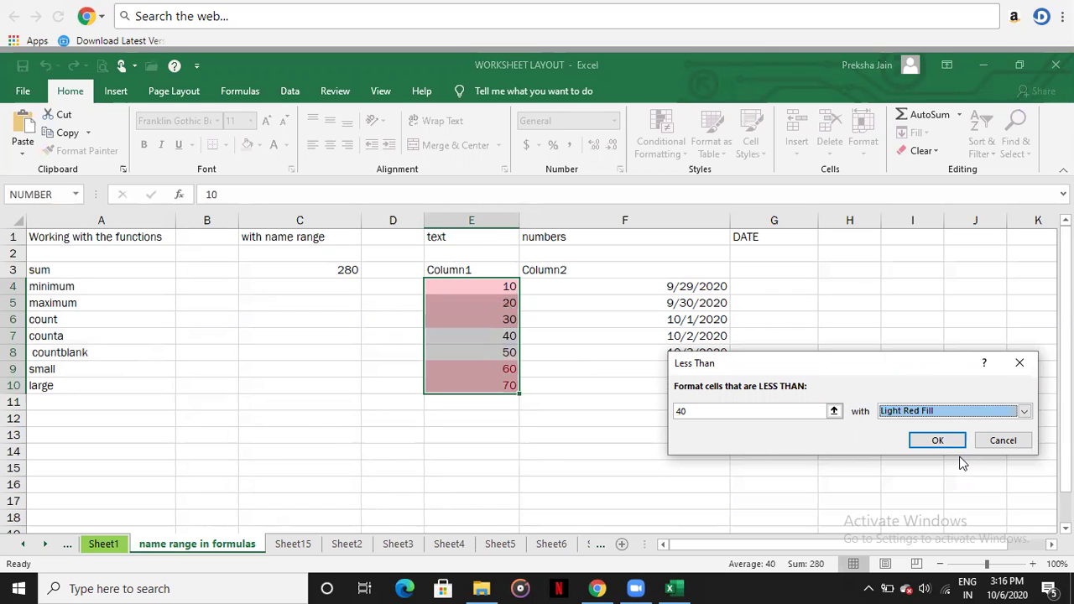
left_click(961, 411)
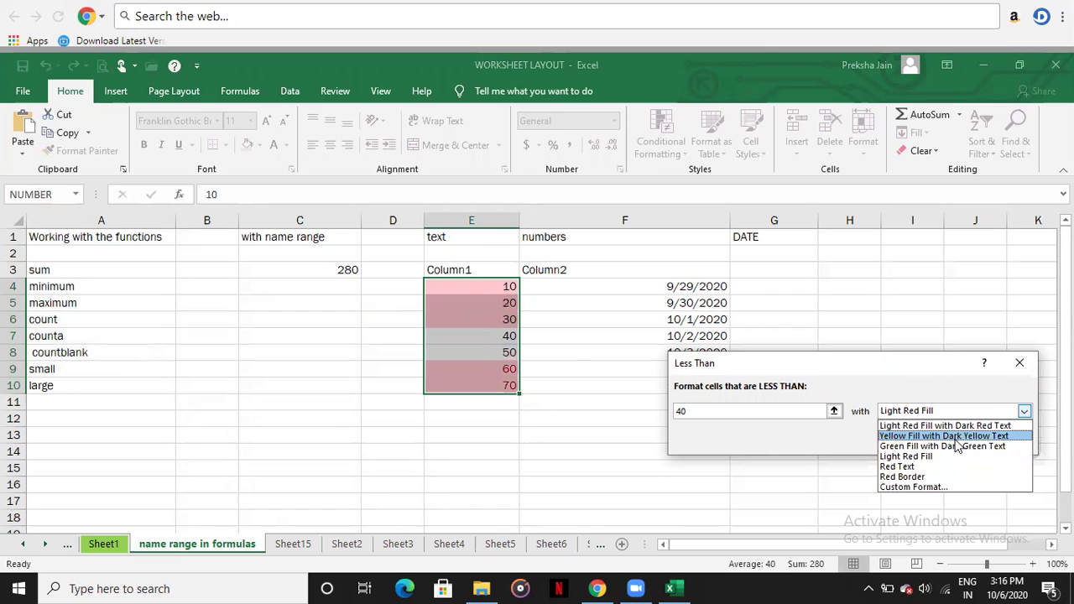
left_click(956, 433)
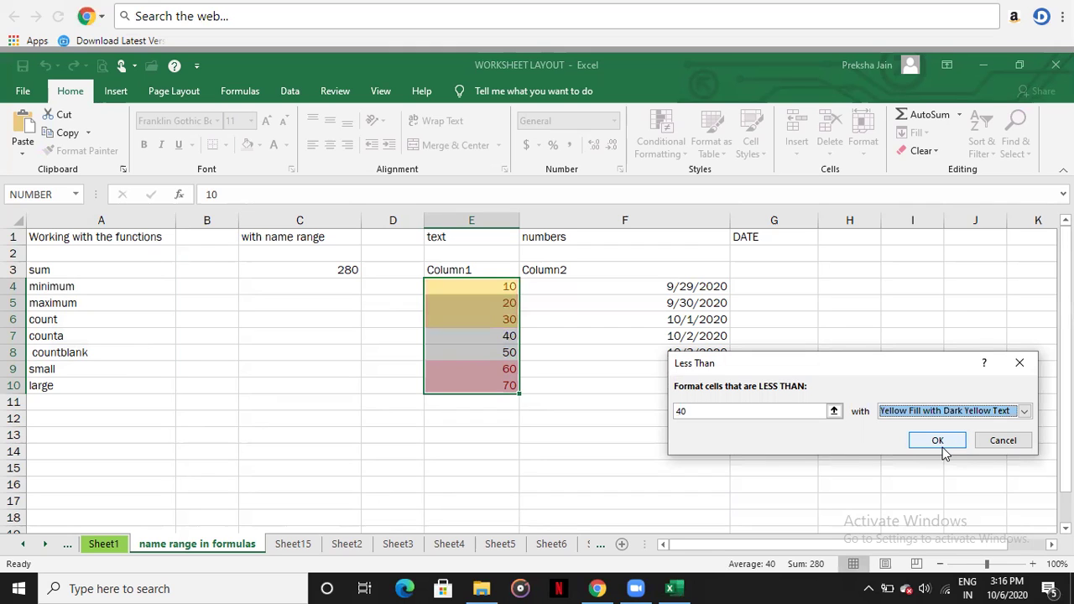
left_click(937, 441)
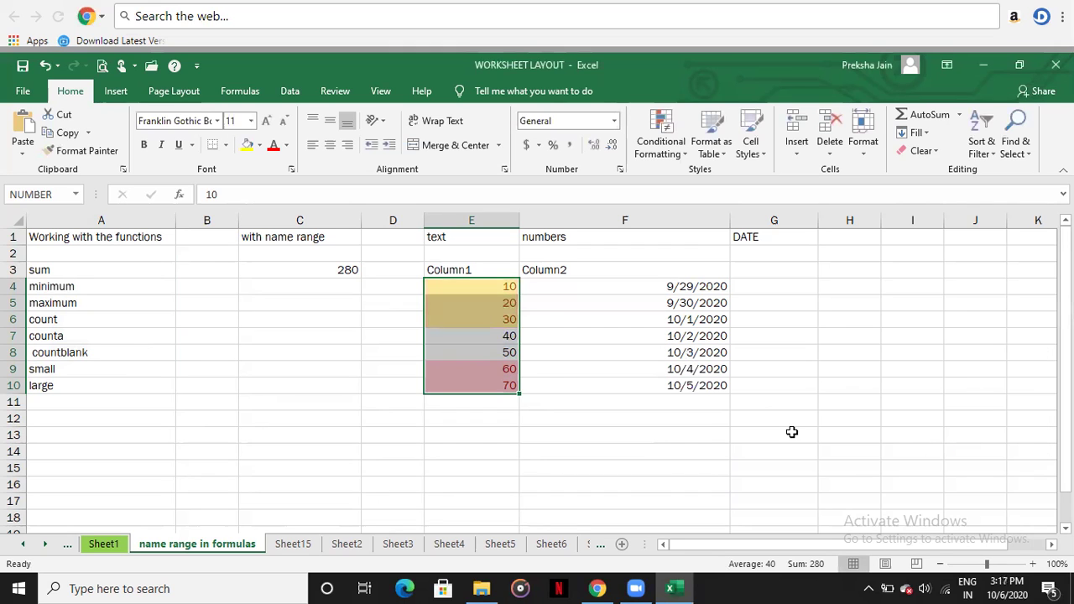
left_click(791, 431)
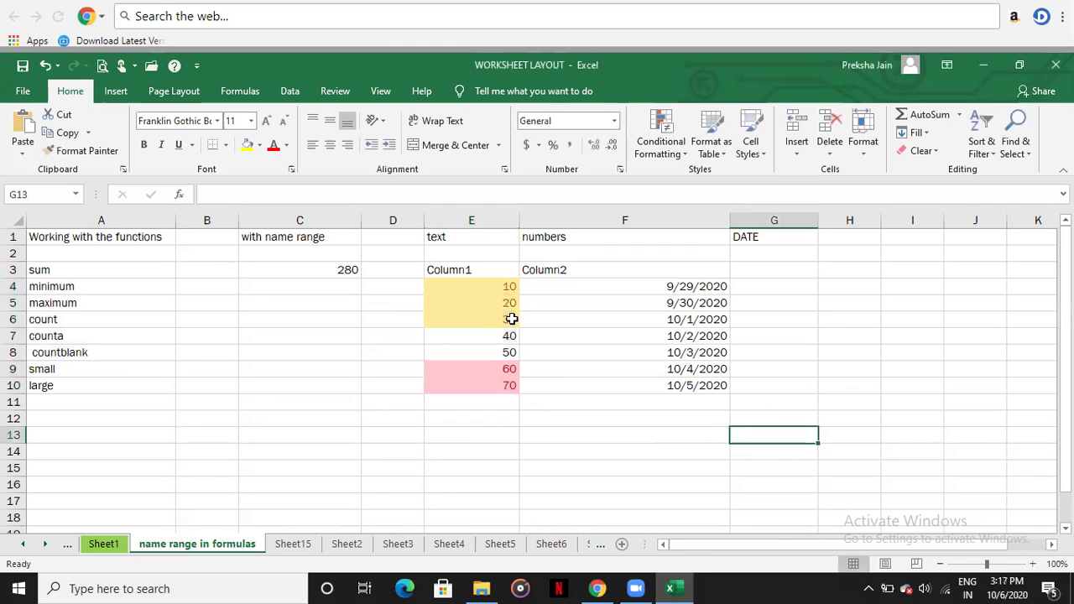
left_click(668, 126)
mouse_move(728, 189)
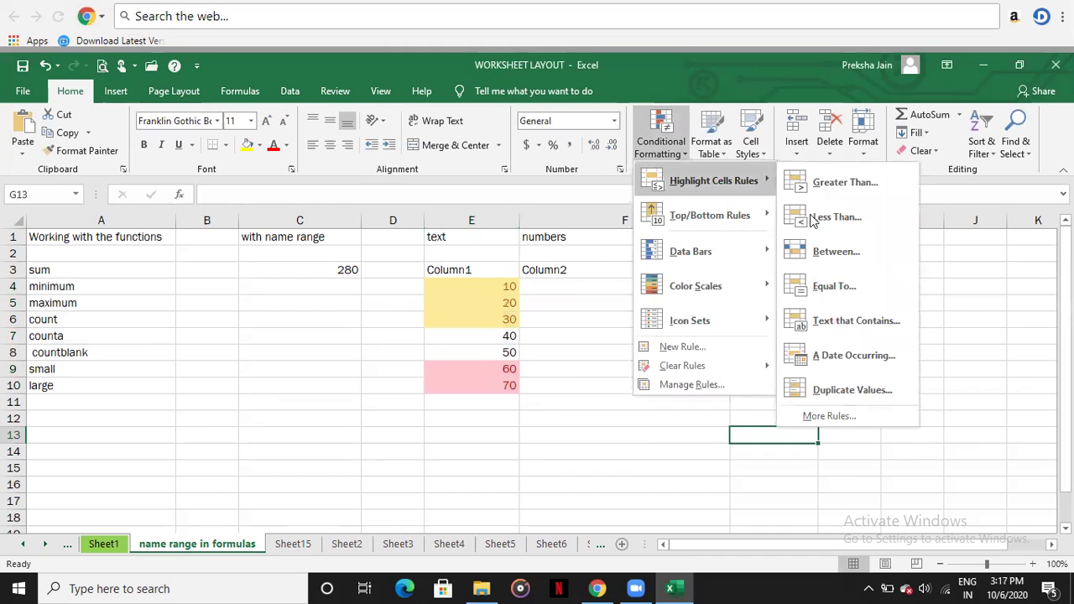
left_click(374, 465)
Highlight the values between 20 and 50 in E4:E10 with Green Fill with Dark Green Text using conditional formatting
left_click_drag(490, 287, 487, 394)
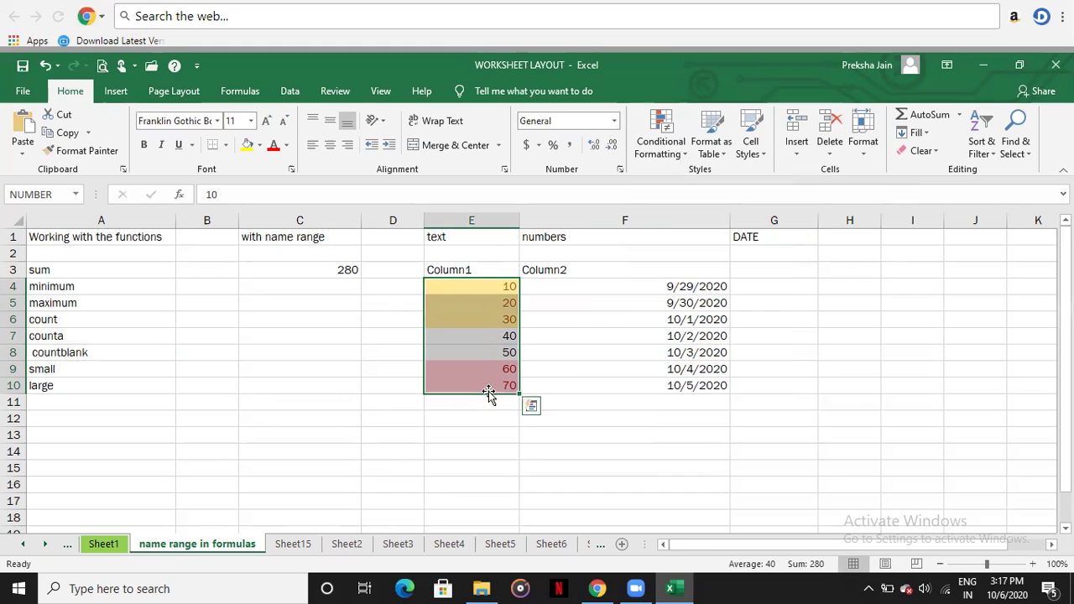
left_click(661, 154)
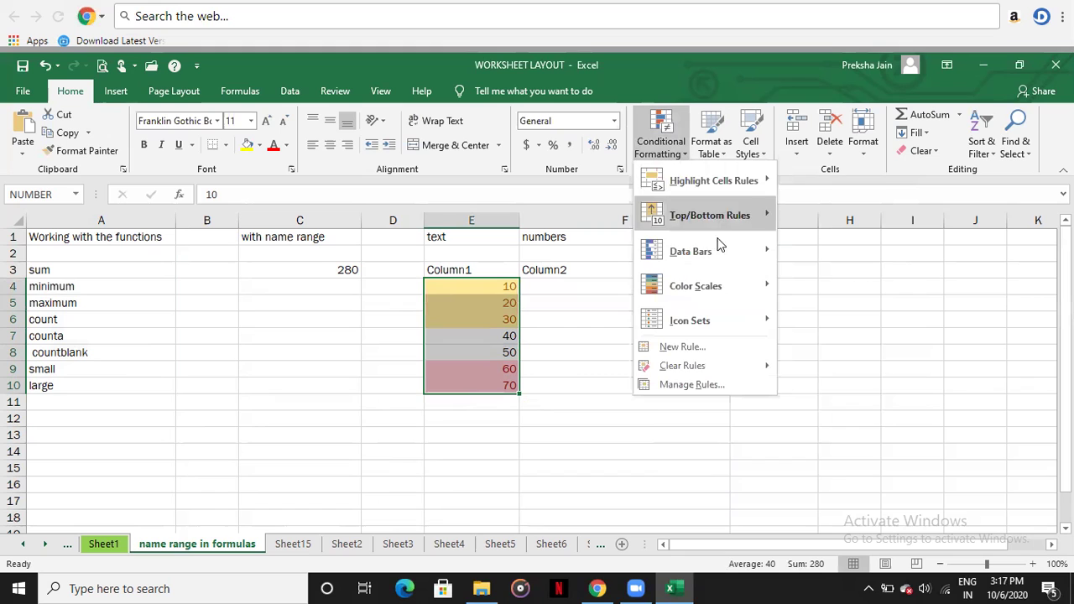
mouse_move(750, 180)
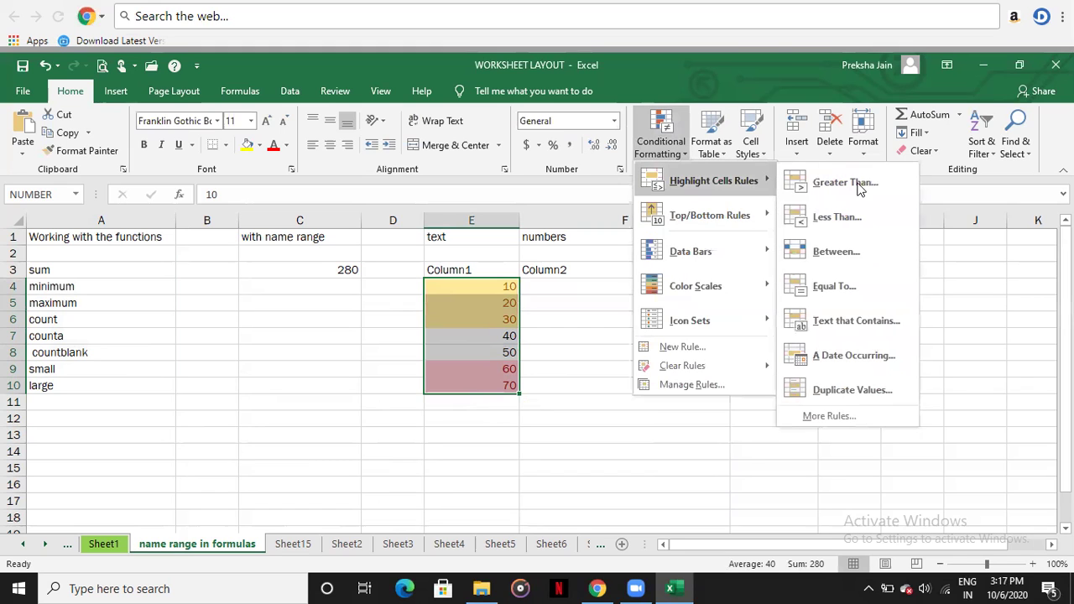
left_click(863, 249)
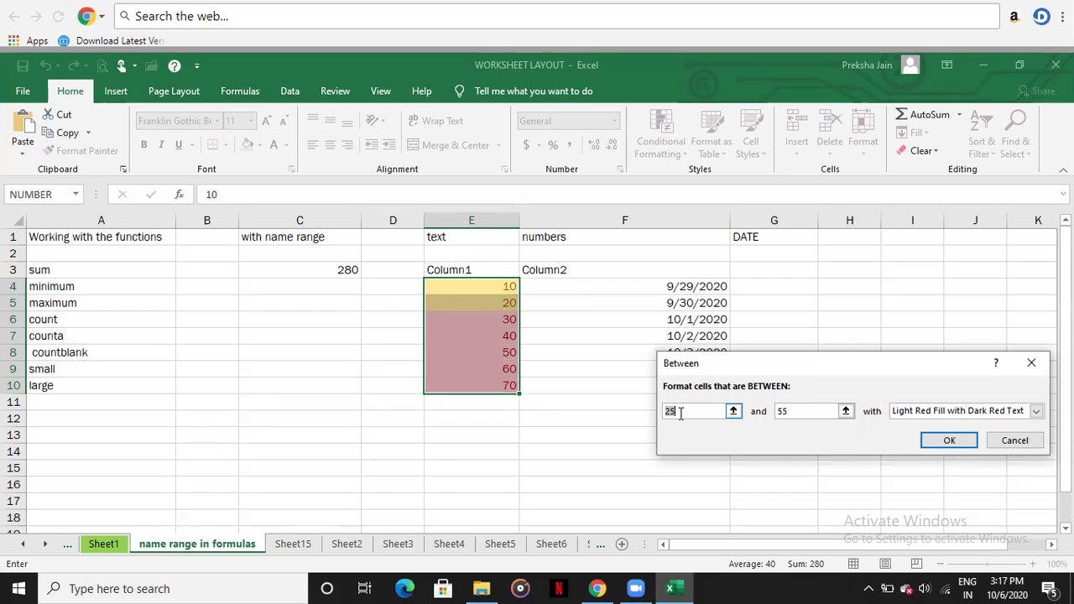
type("20")
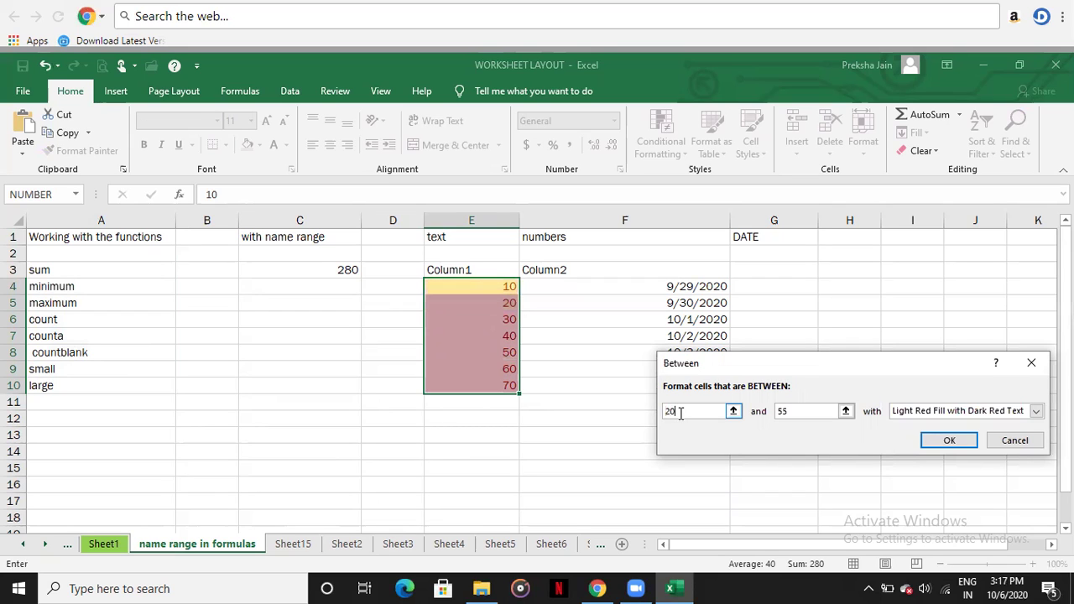
left_click(799, 411)
key("BackSpace")
type("0")
left_click(955, 413)
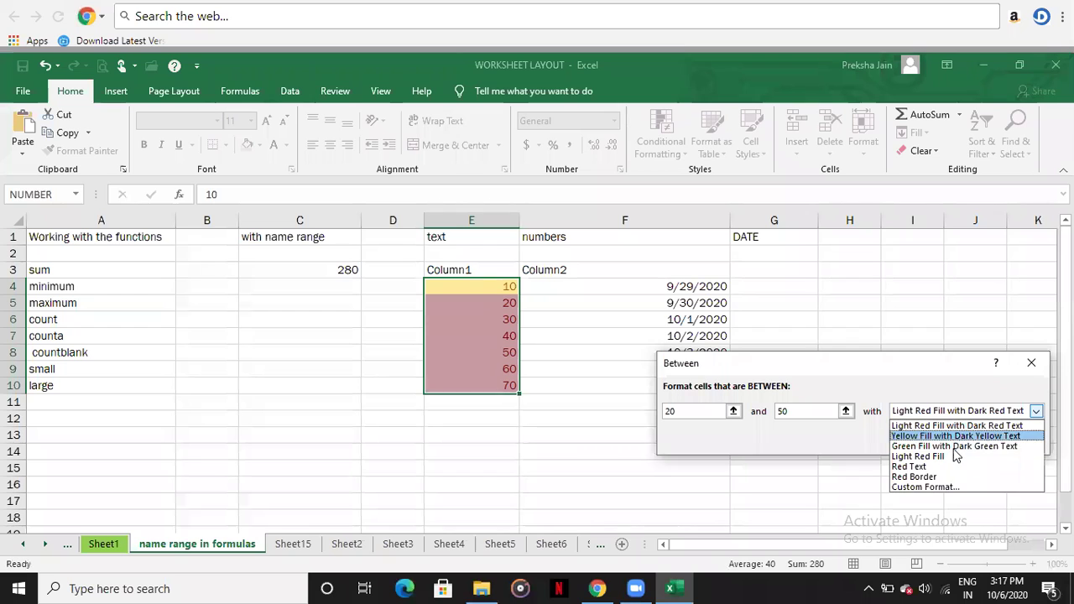
left_click(953, 447)
left_click(948, 440)
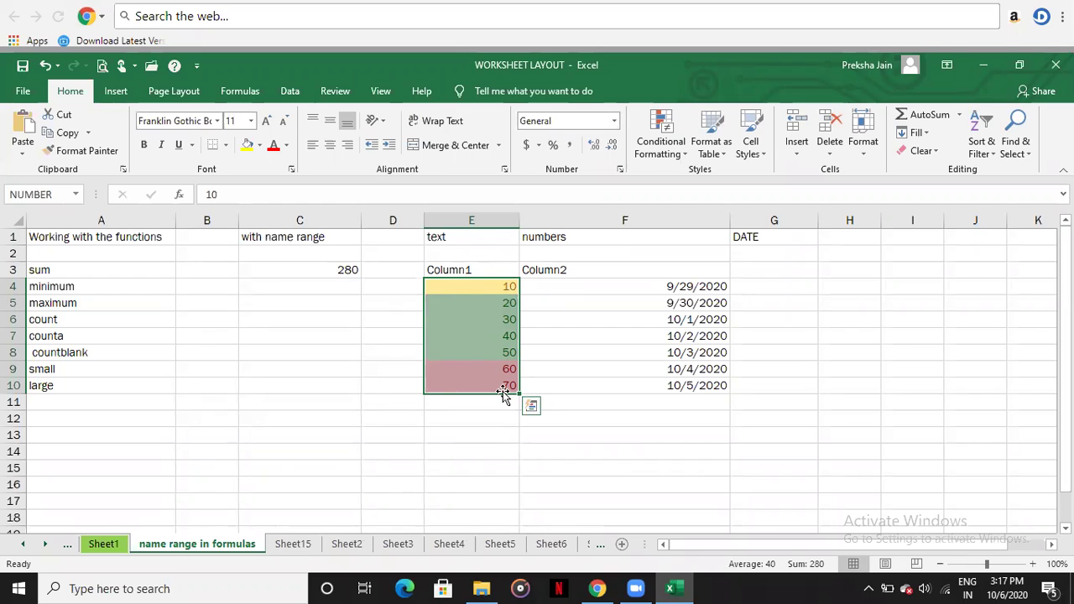
Clear all conditional formatting rules from the selected cells E4:E10
left_click(663, 154)
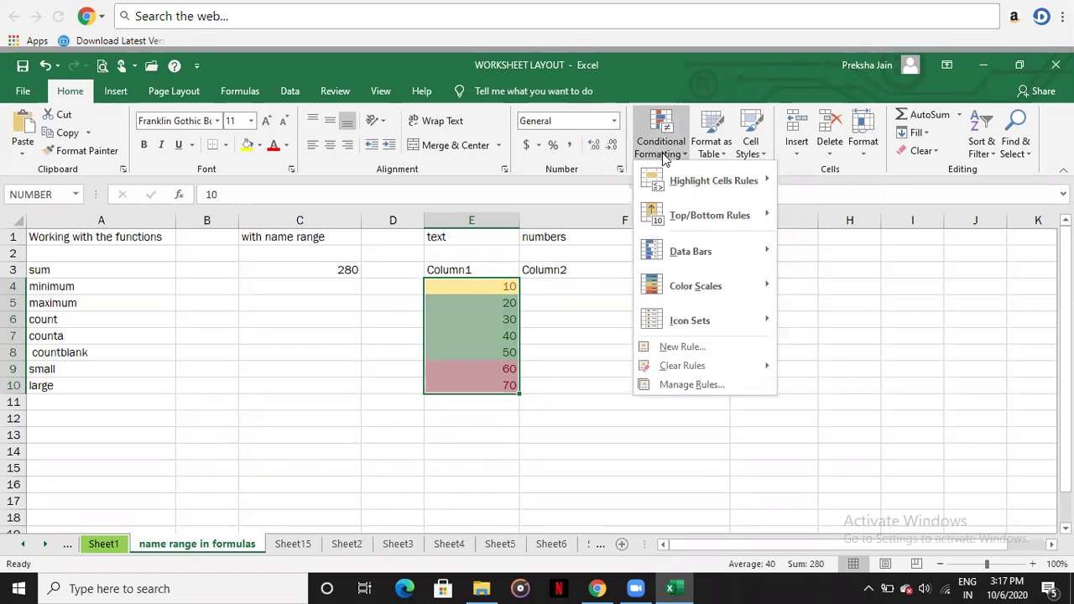
mouse_move(714, 368)
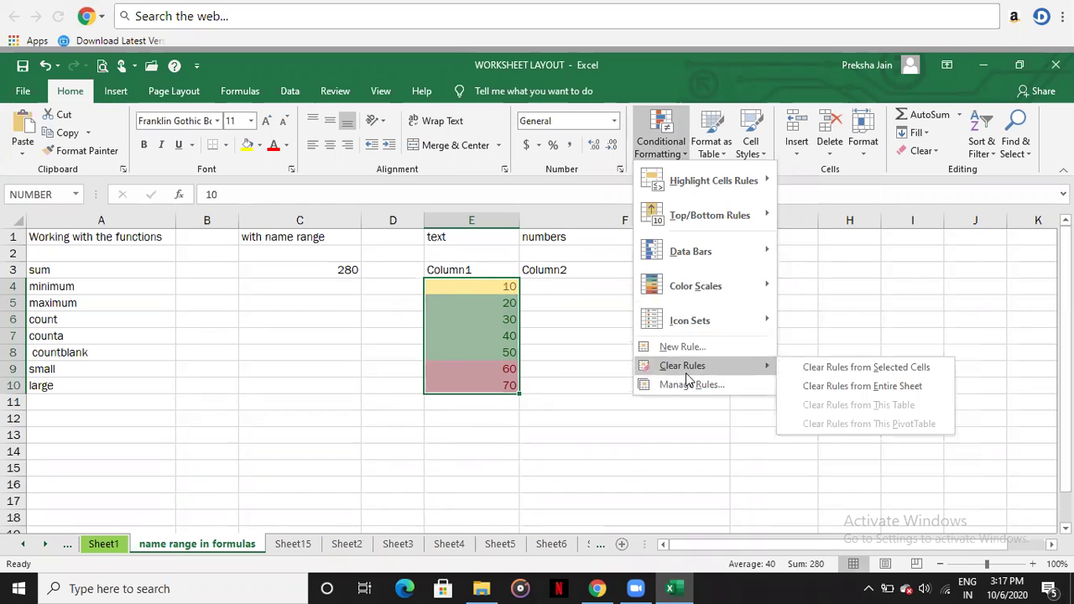
left_click(851, 367)
left_click(537, 414)
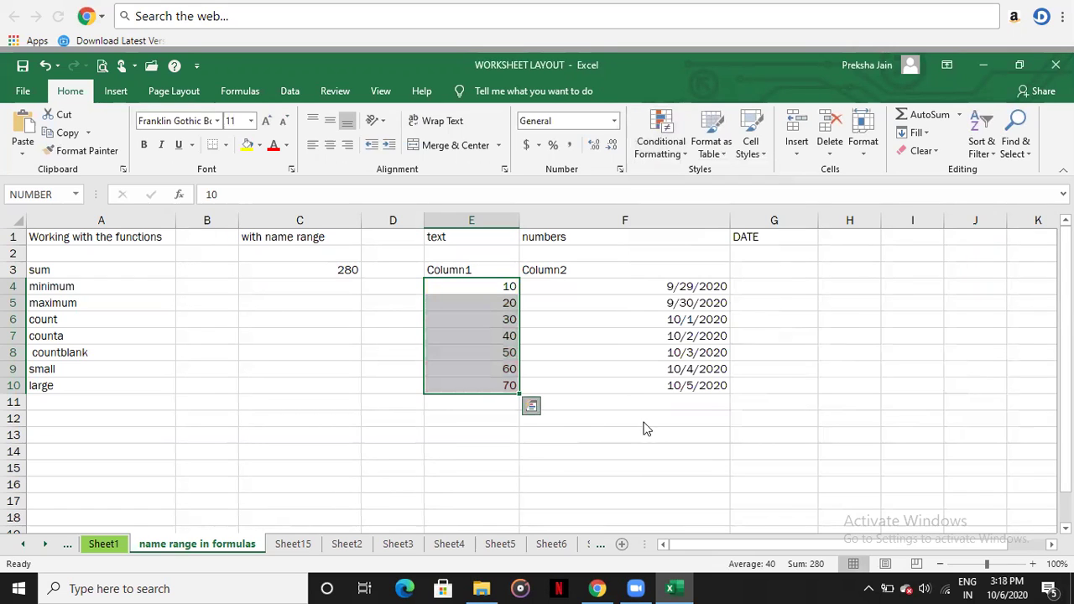
left_click(641, 417)
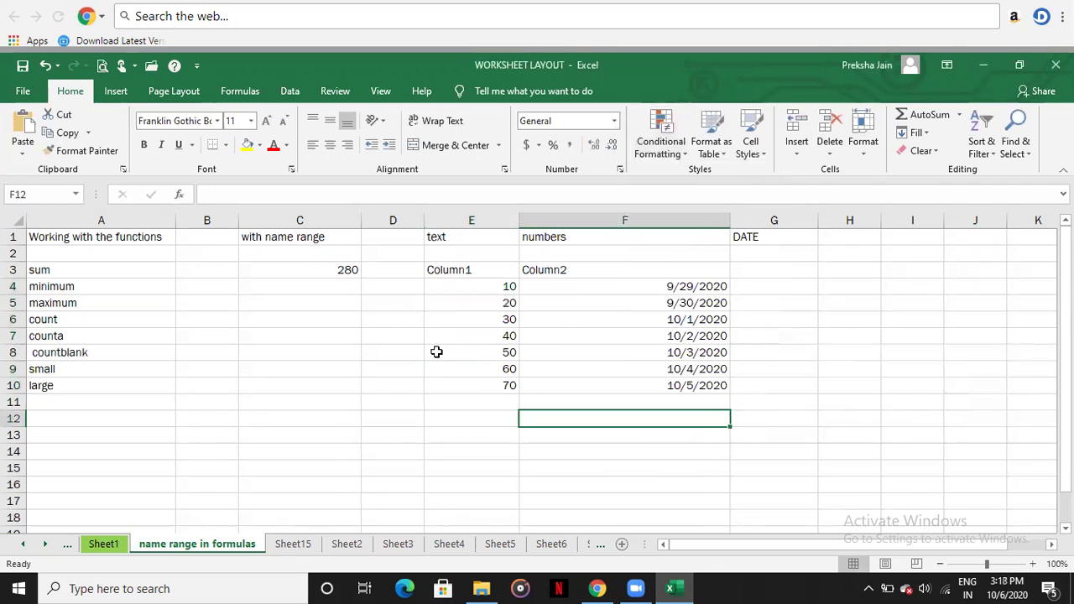
Try an Equal To highlight rule for the value 50 on the numbers in E4:E10
left_click(478, 283)
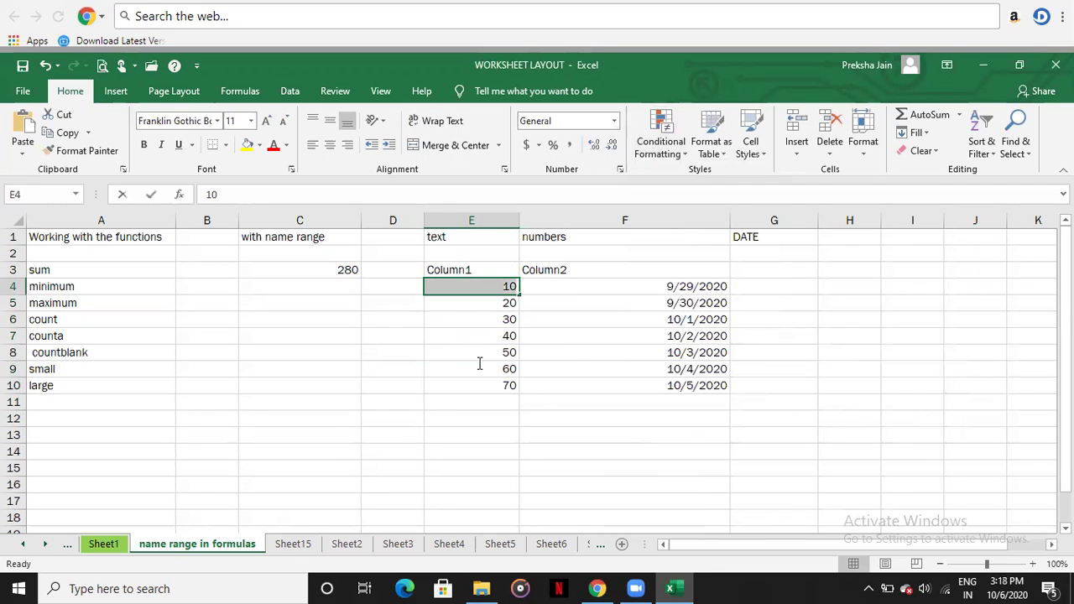
left_click(422, 317)
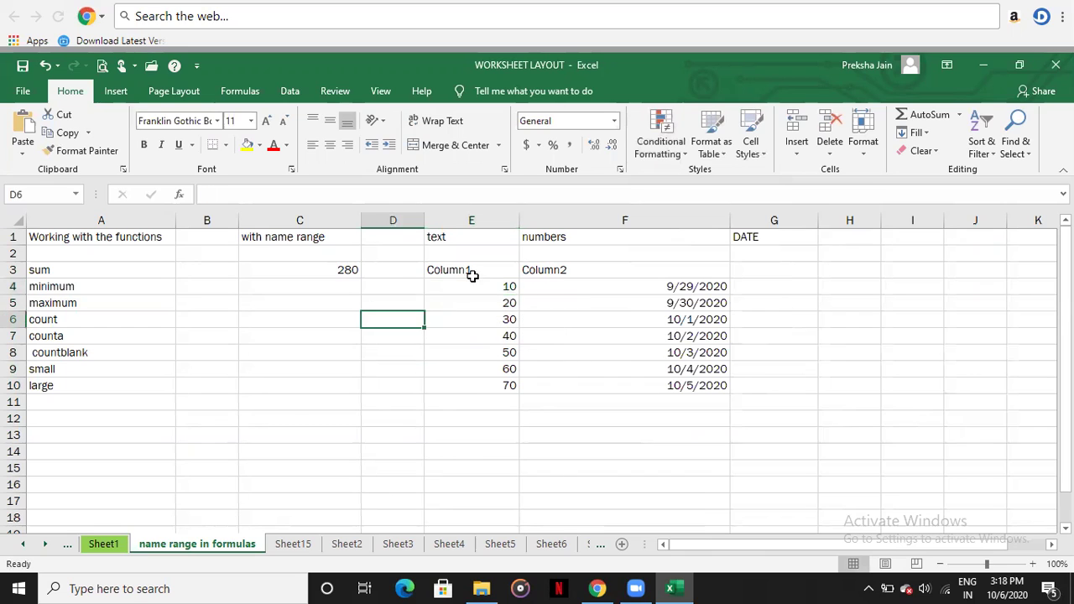
left_click_drag(472, 285, 469, 380)
left_click(663, 134)
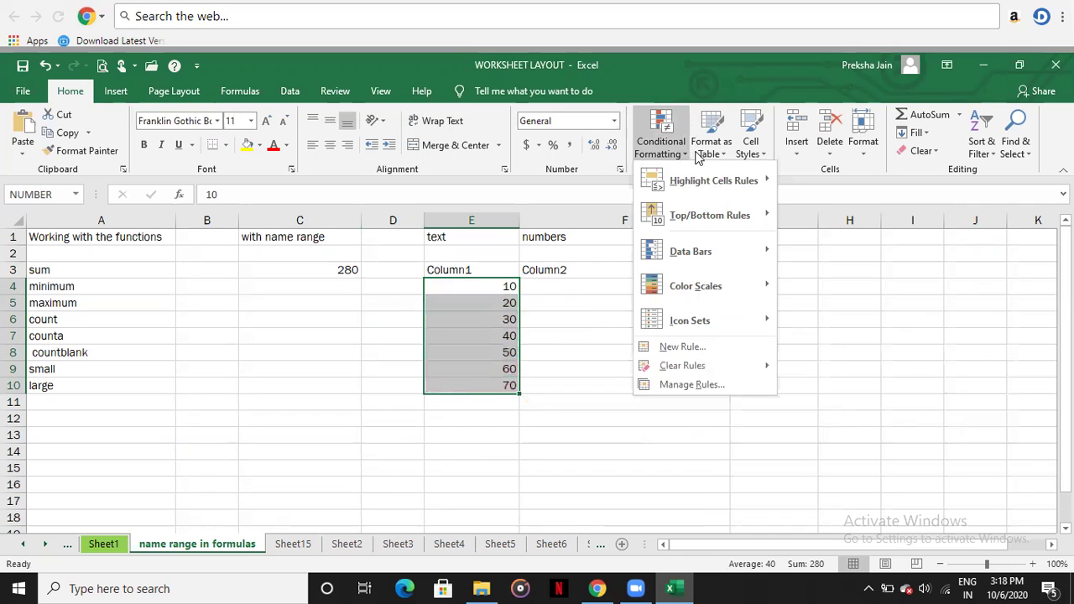
mouse_move(735, 180)
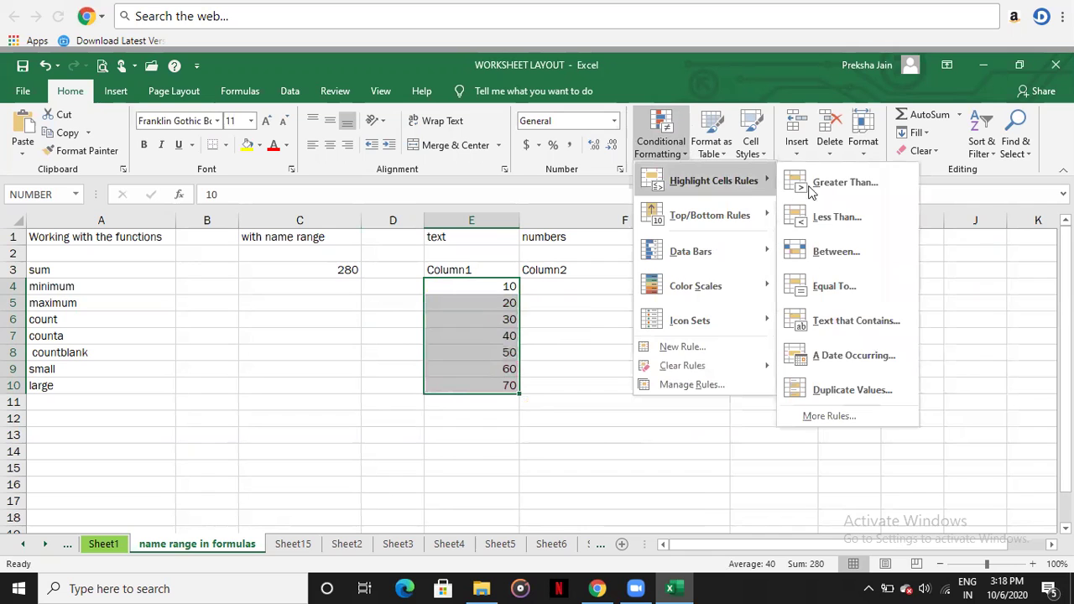
left_click(821, 288)
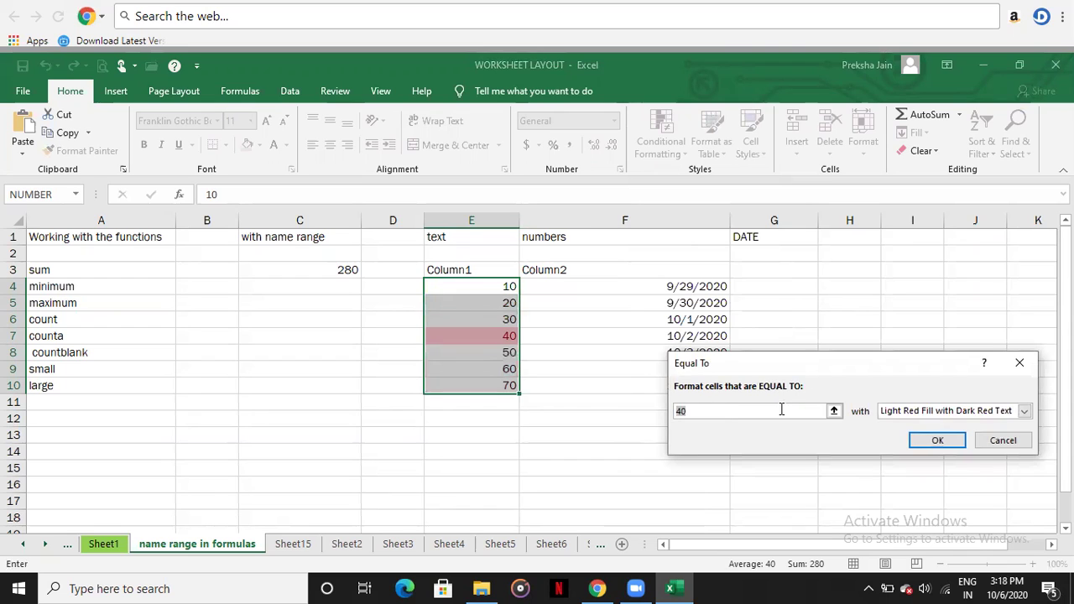
type("50")
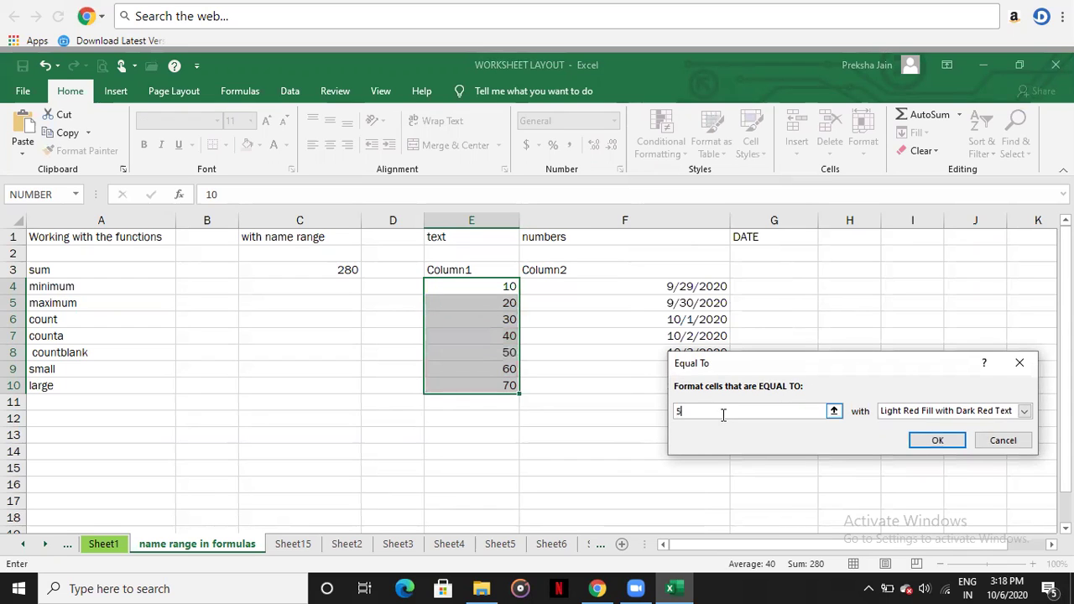
left_click(995, 440)
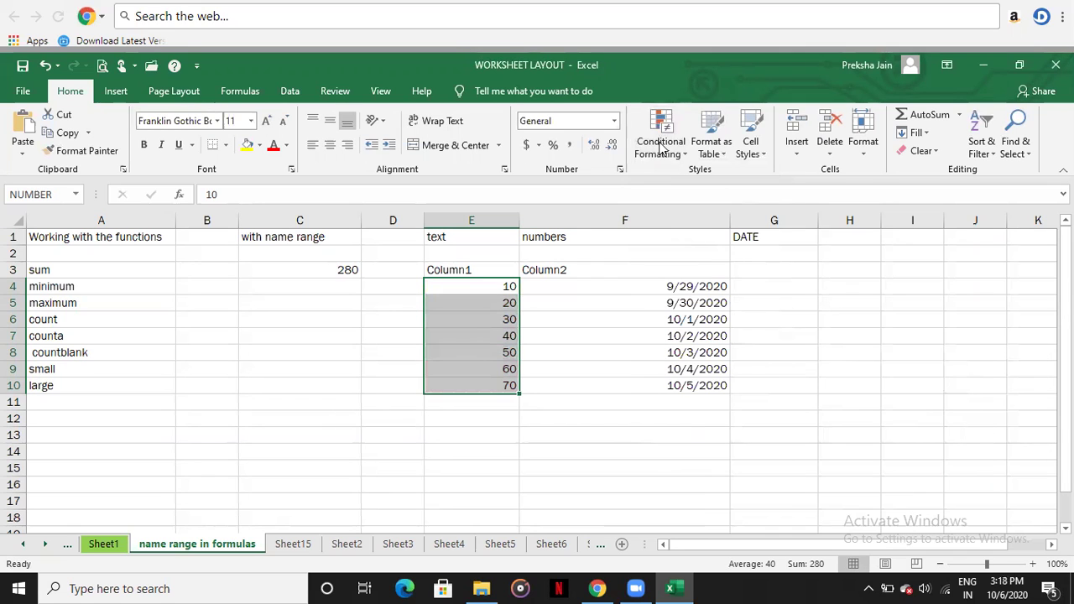
left_click(662, 143)
mouse_move(696, 180)
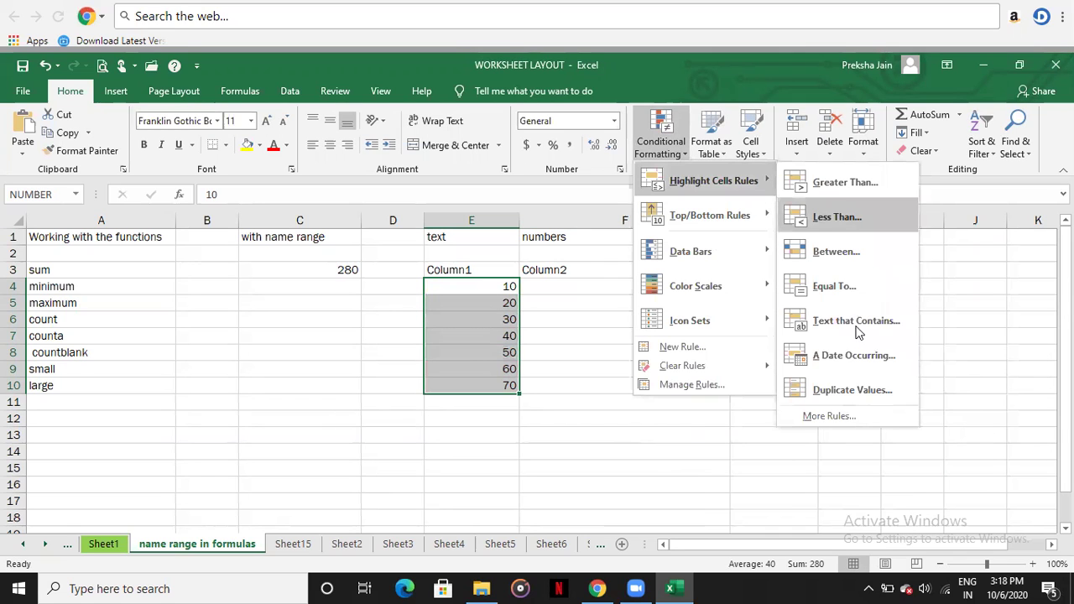
left_click(624, 478)
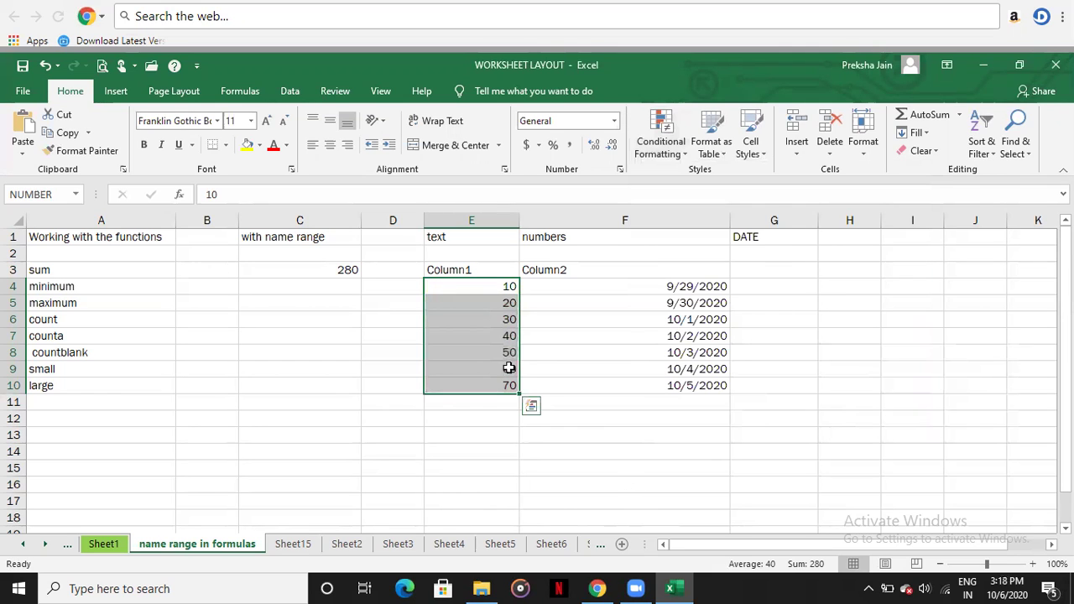
left_click(253, 375)
Try a Text That Contains highlight rule on the function names in A3:A10, using the text "m" and "a"
left_click(99, 268)
left_click_drag(100, 273, 81, 383)
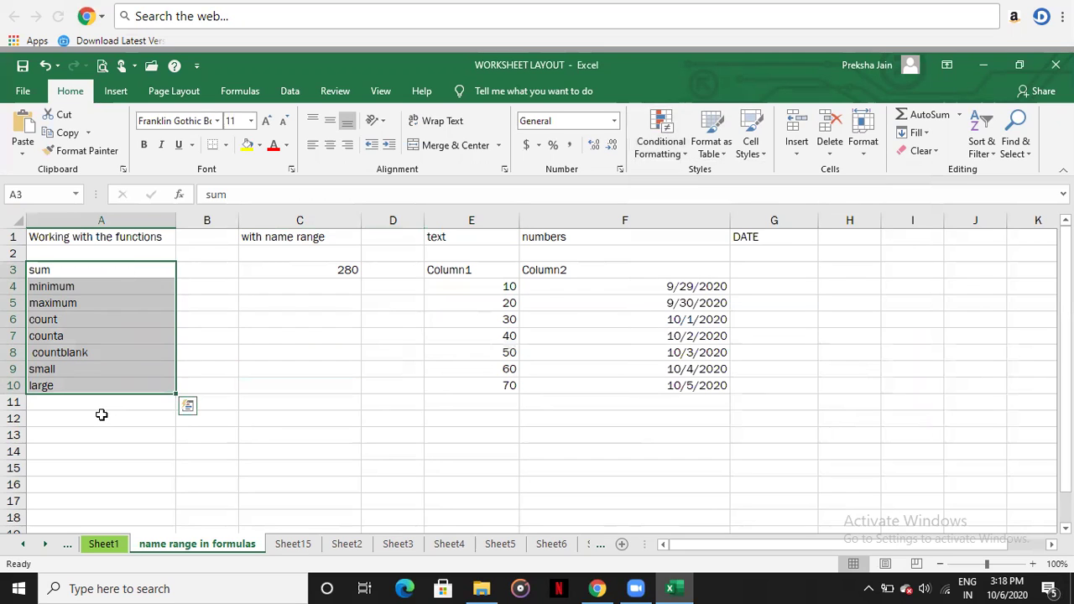
left_click(651, 156)
mouse_move(683, 184)
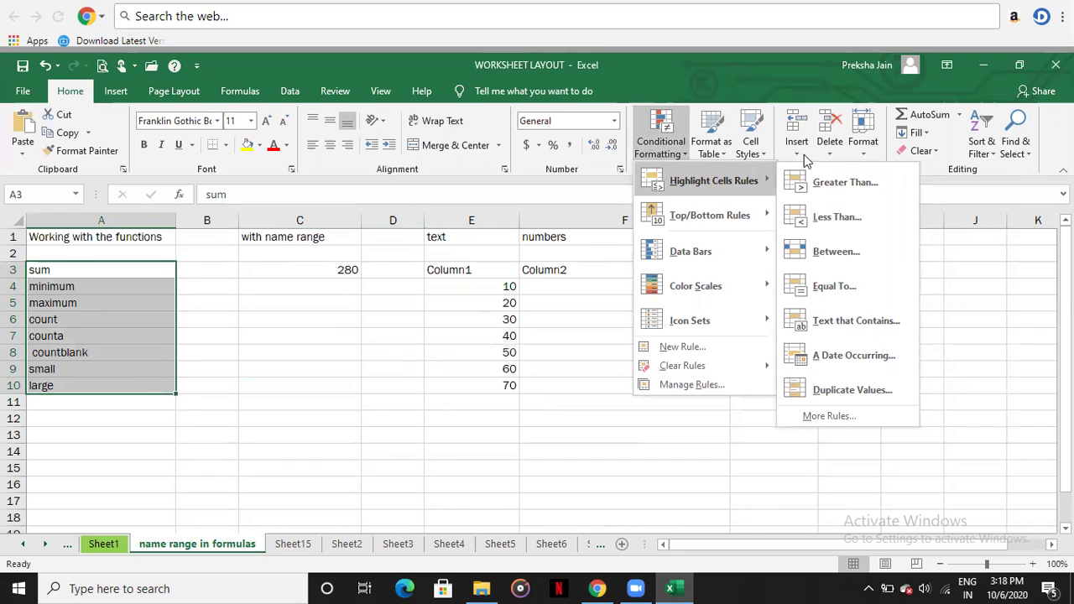
left_click(830, 322)
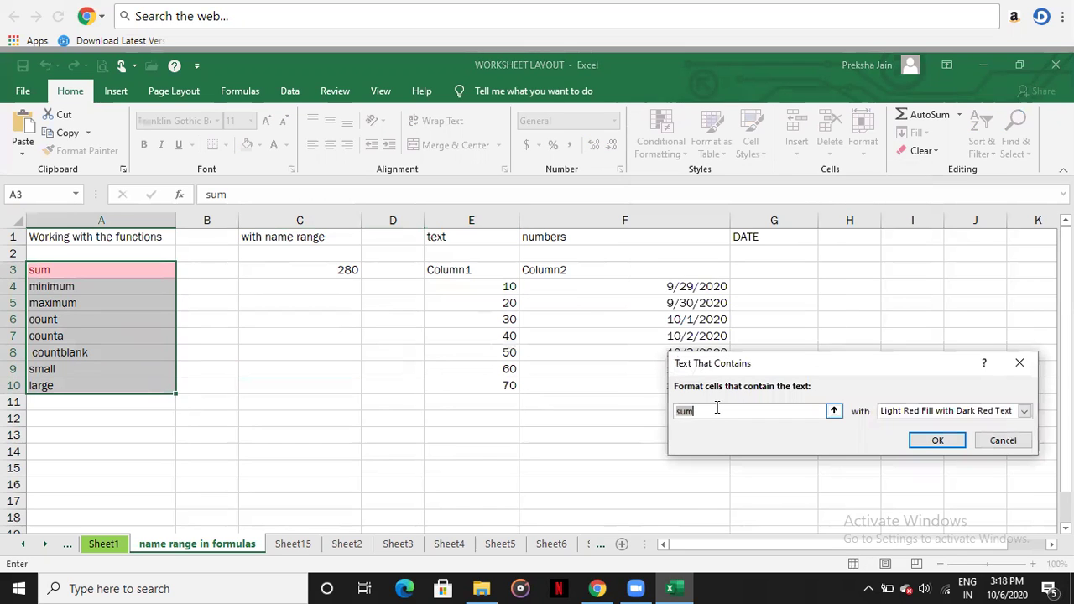
type("m")
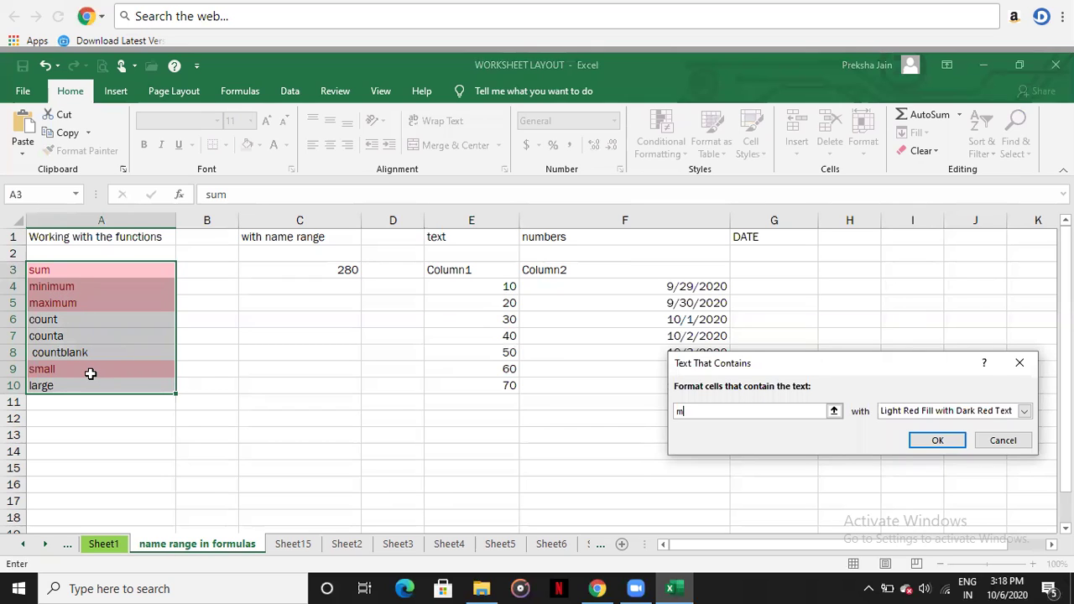
key("BackSpace")
type("a")
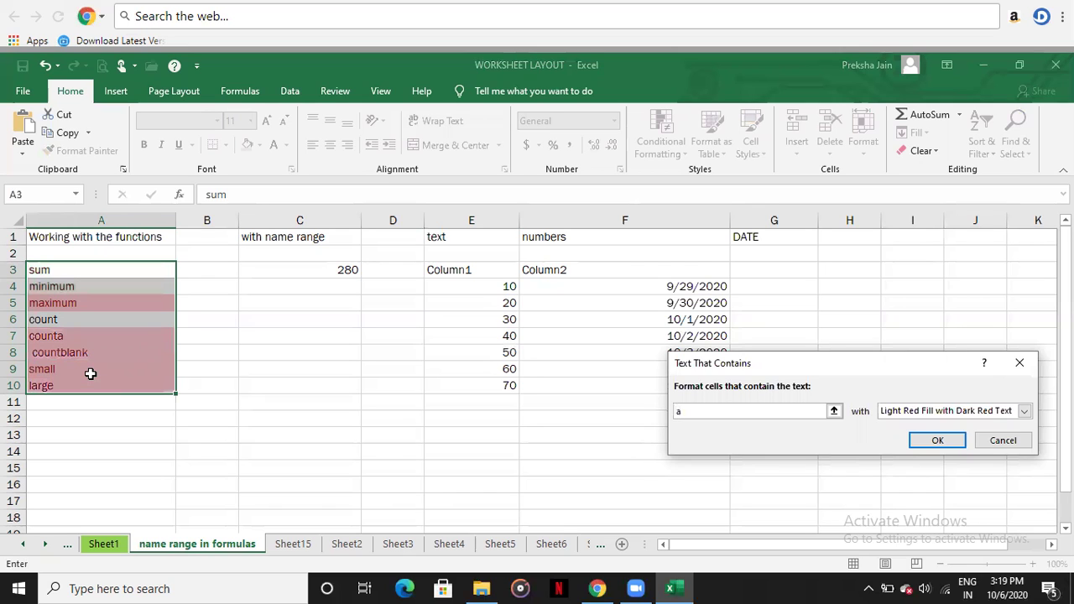
left_click(1003, 440)
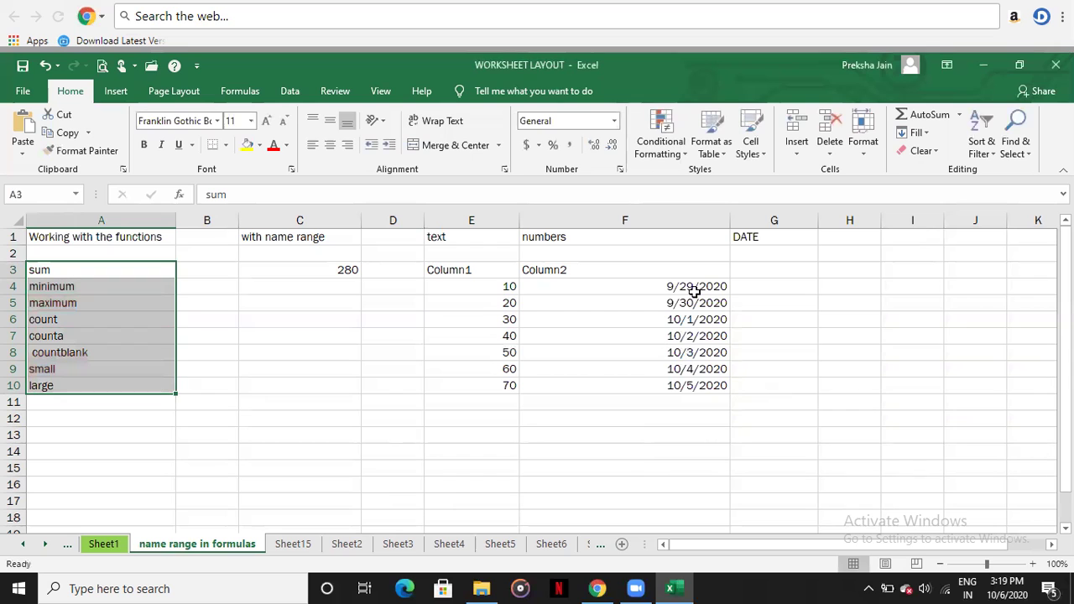
left_click(657, 138)
mouse_move(731, 228)
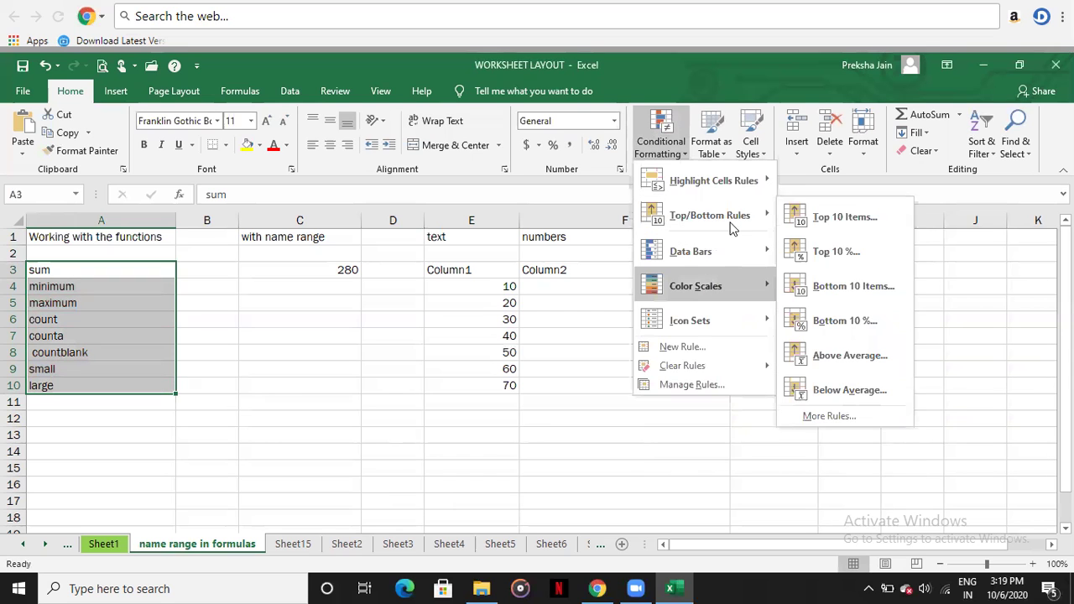
mouse_move(736, 184)
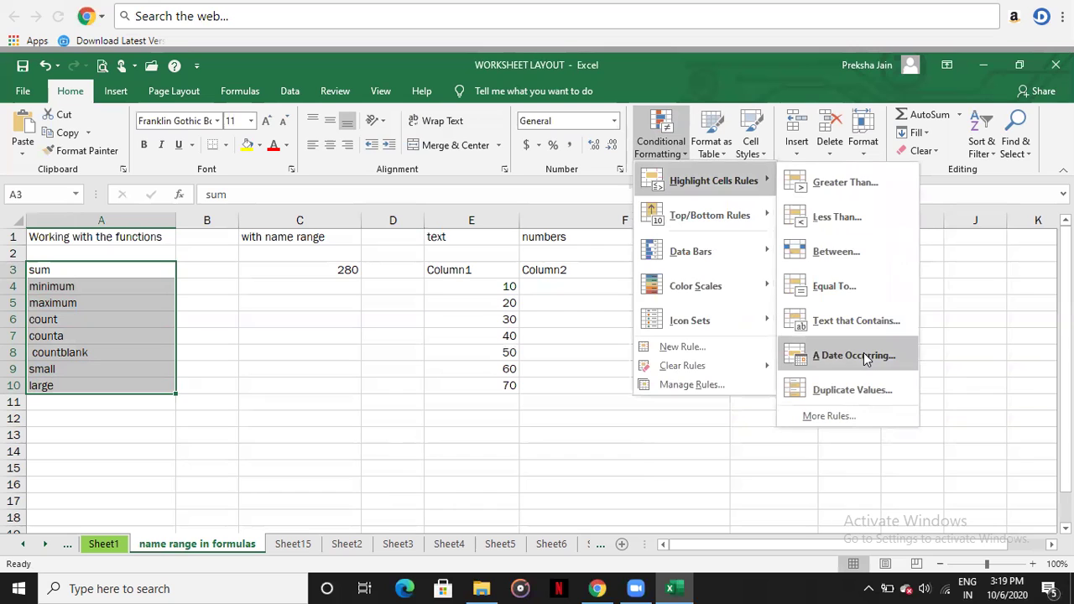
left_click(549, 485)
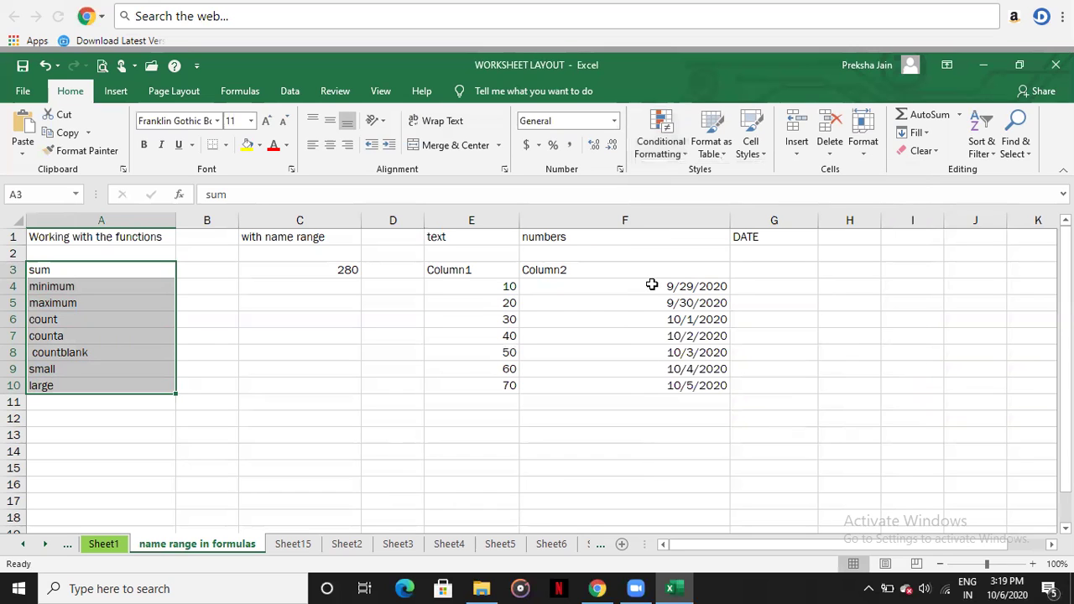
Highlight the dates in F4:F10 occurring Last week with Light Red Fill with Dark Red Text using conditional formatting
left_click_drag(651, 285, 649, 386)
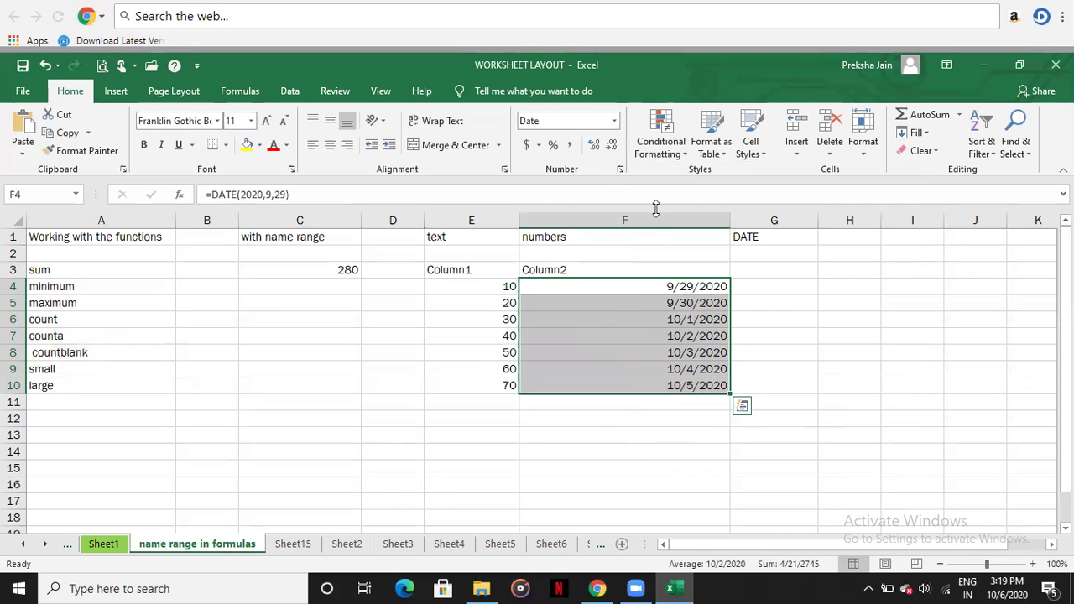
left_click(664, 151)
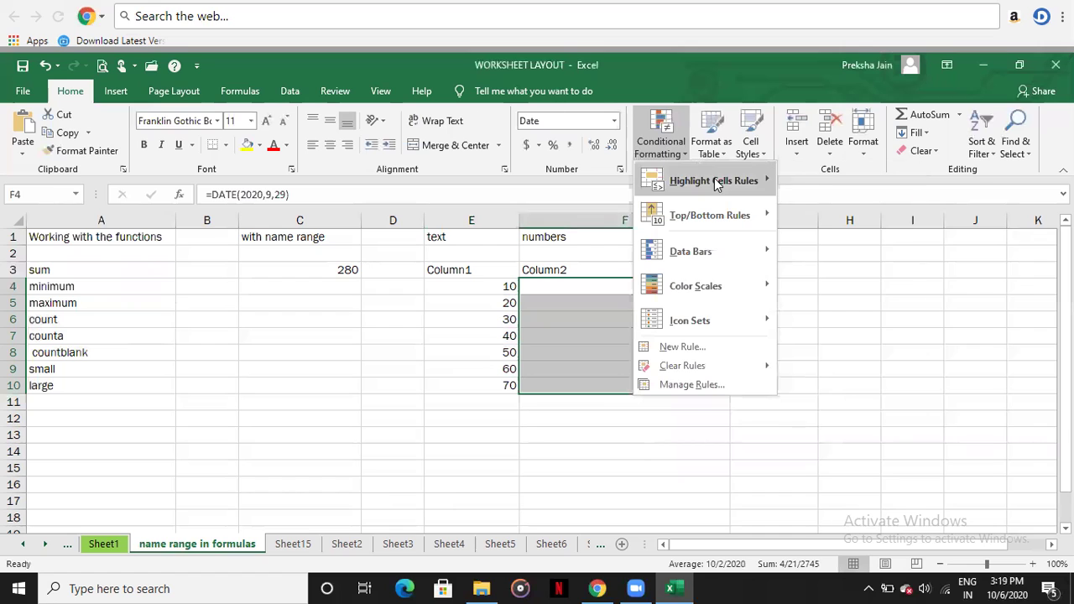
mouse_move(717, 181)
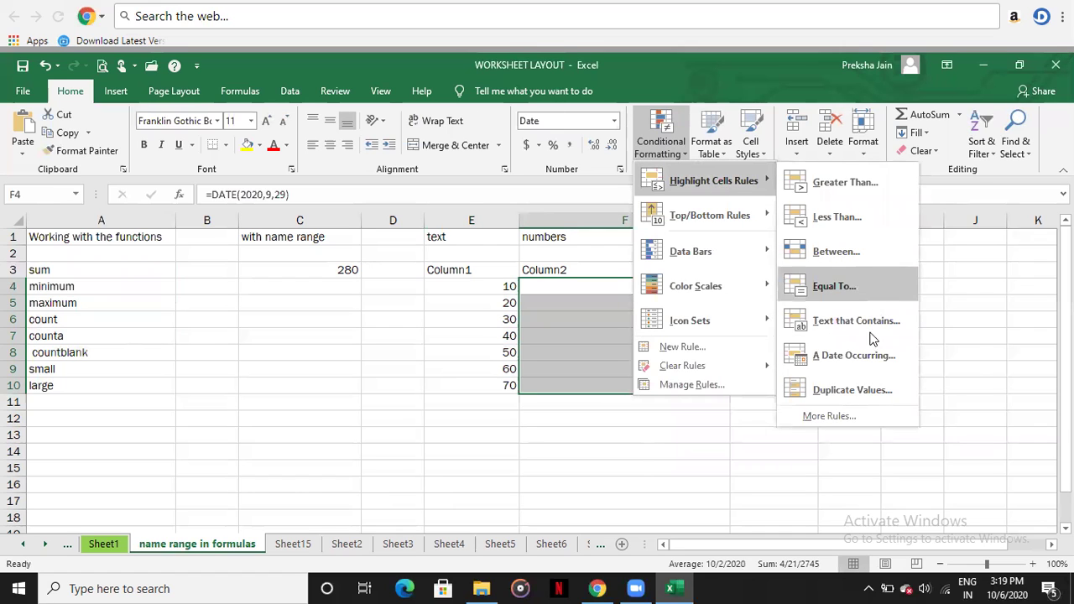
left_click(853, 356)
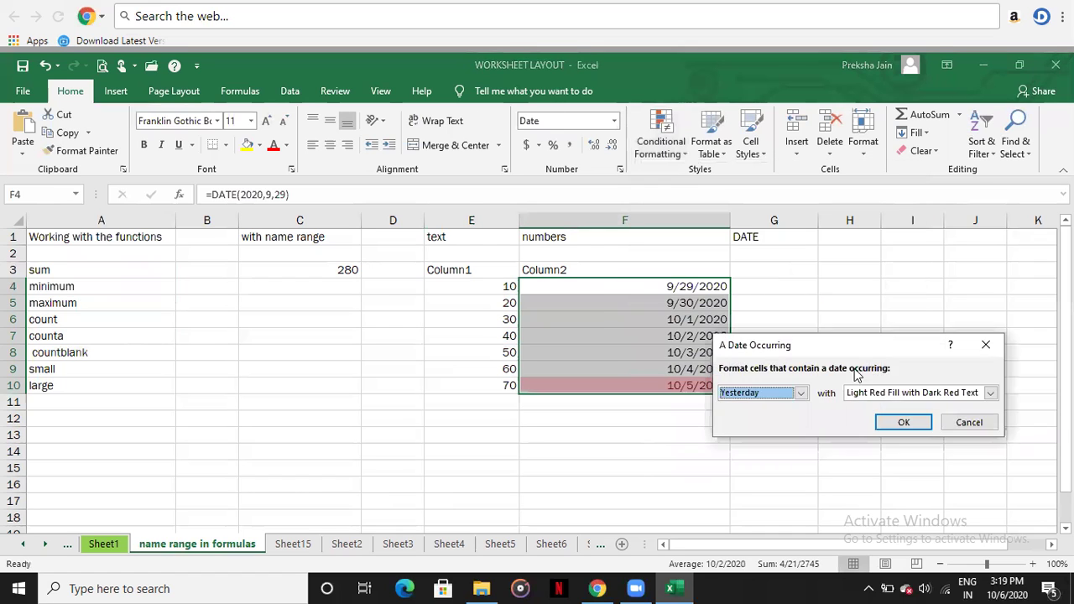
left_click(802, 392)
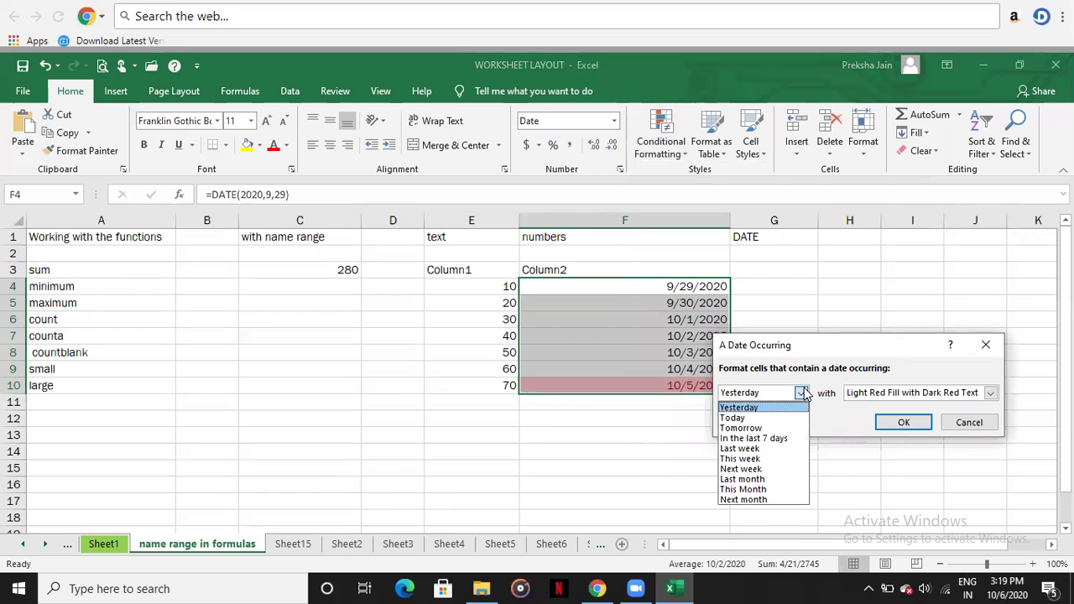
left_click(787, 447)
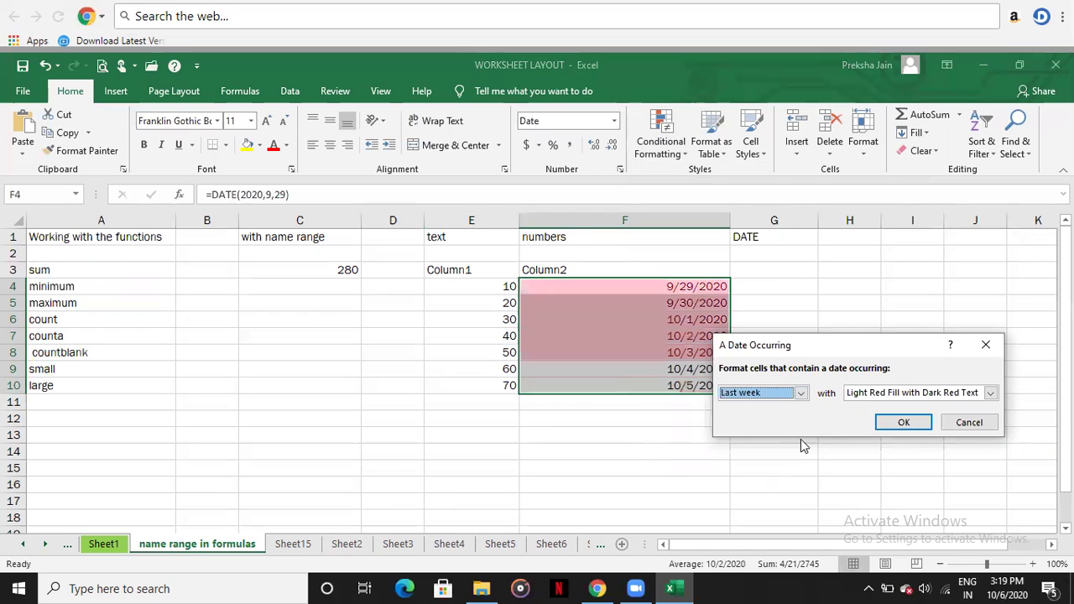
left_click(888, 424)
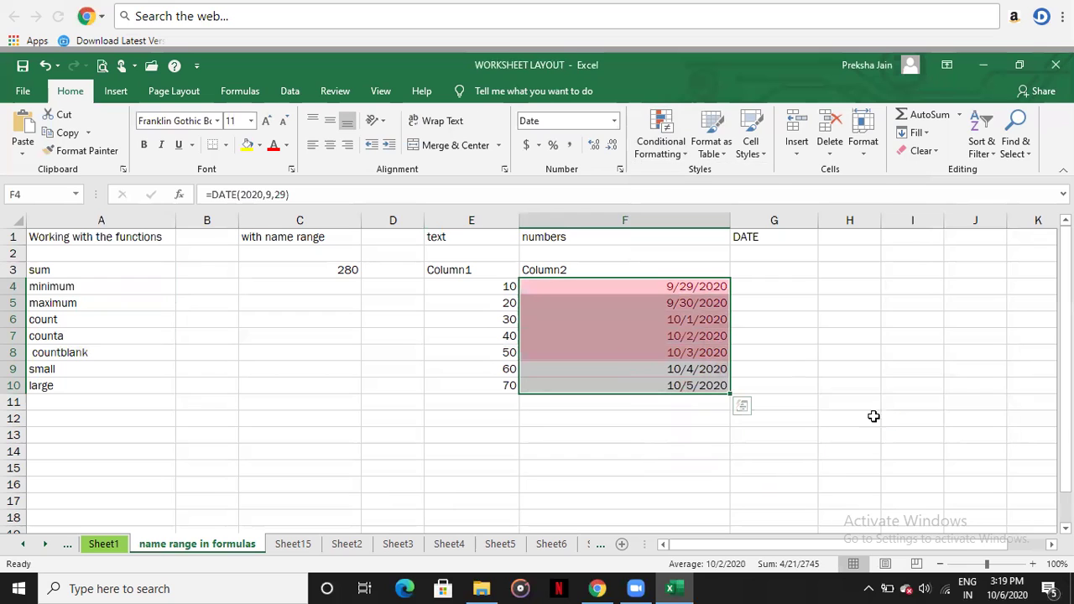
left_click(619, 502)
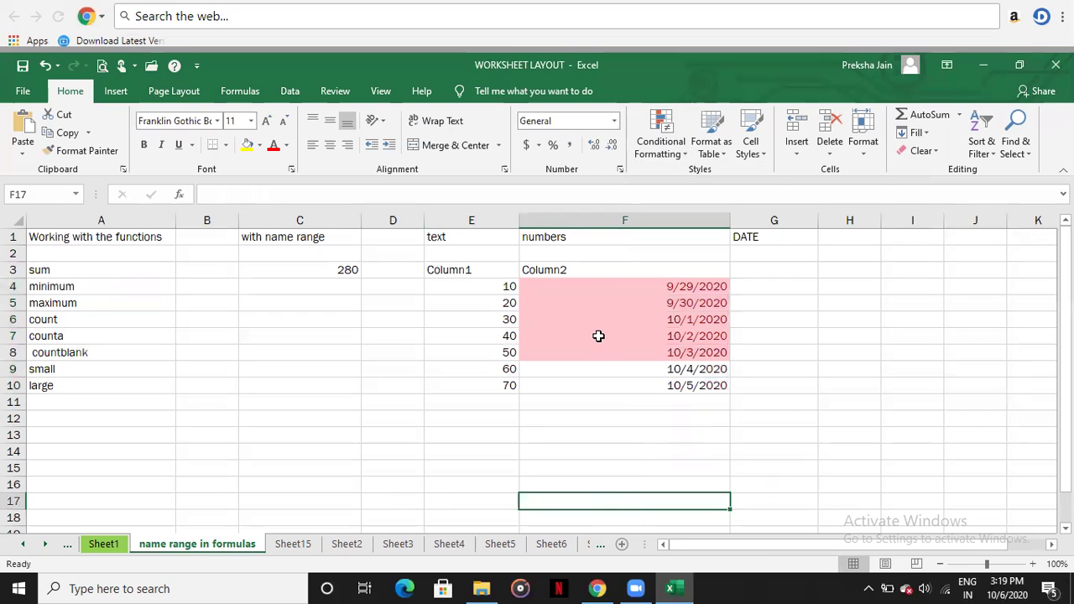
Clear the conditional formatting rules from the selected date cells F4:F10
left_click_drag(628, 290, 635, 386)
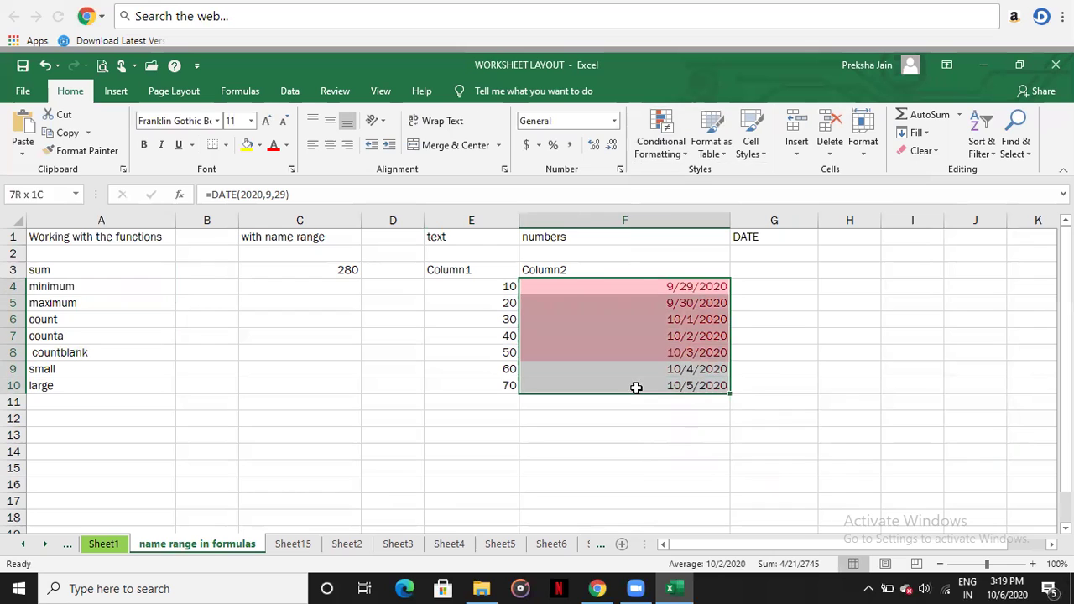
left_click(660, 148)
mouse_move(739, 183)
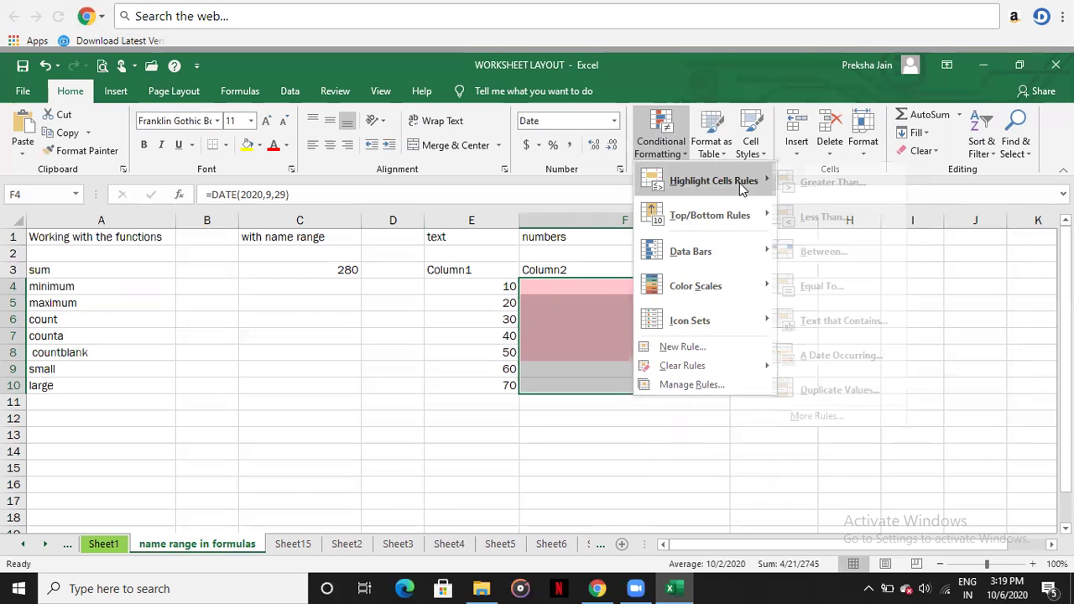
mouse_move(723, 369)
left_click(834, 385)
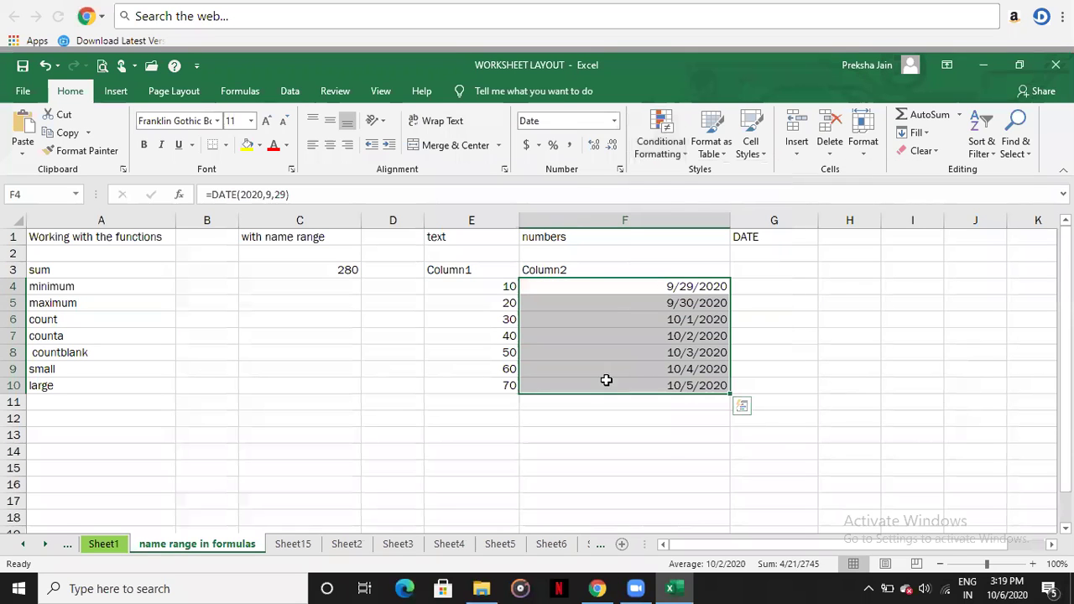
left_click(438, 289)
left_click(663, 147)
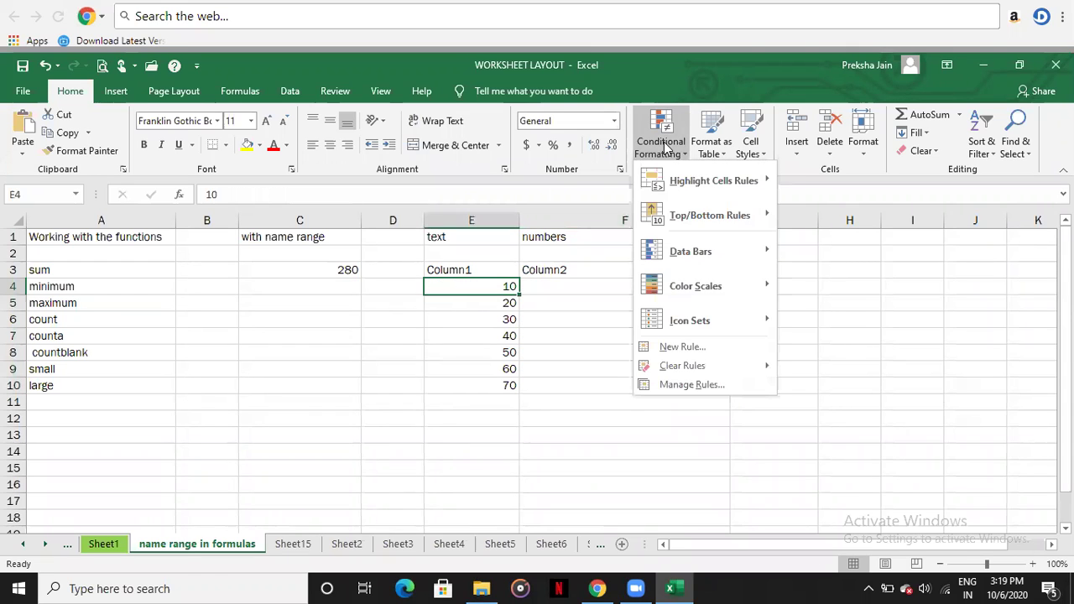
mouse_move(769, 190)
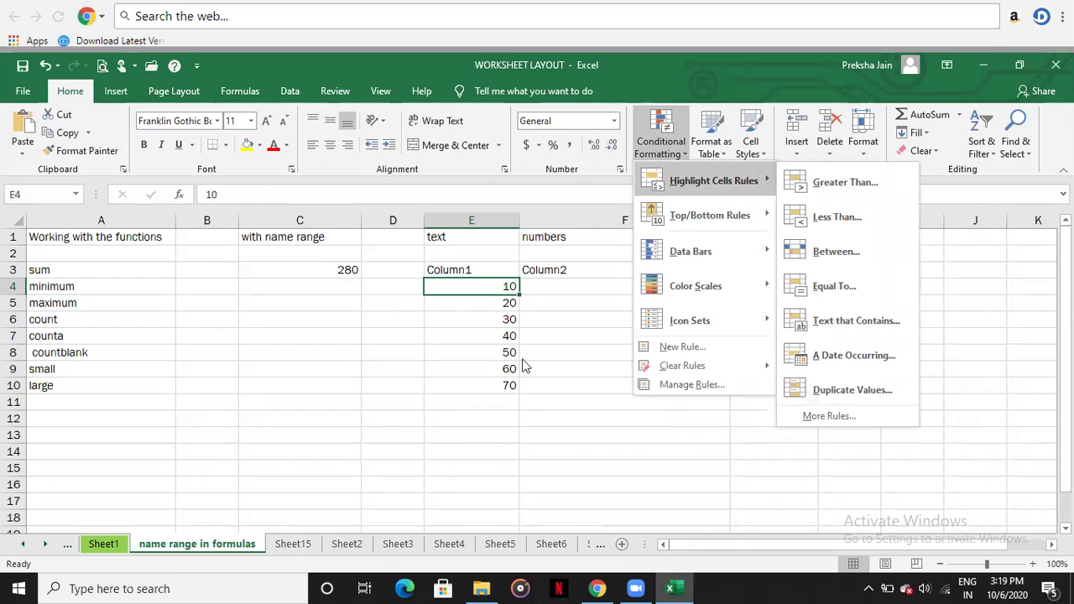
Change the values in cells E8 and E10 to 10
left_click(497, 355)
key("Down")
key("Down")
key("Down")
key("Down")
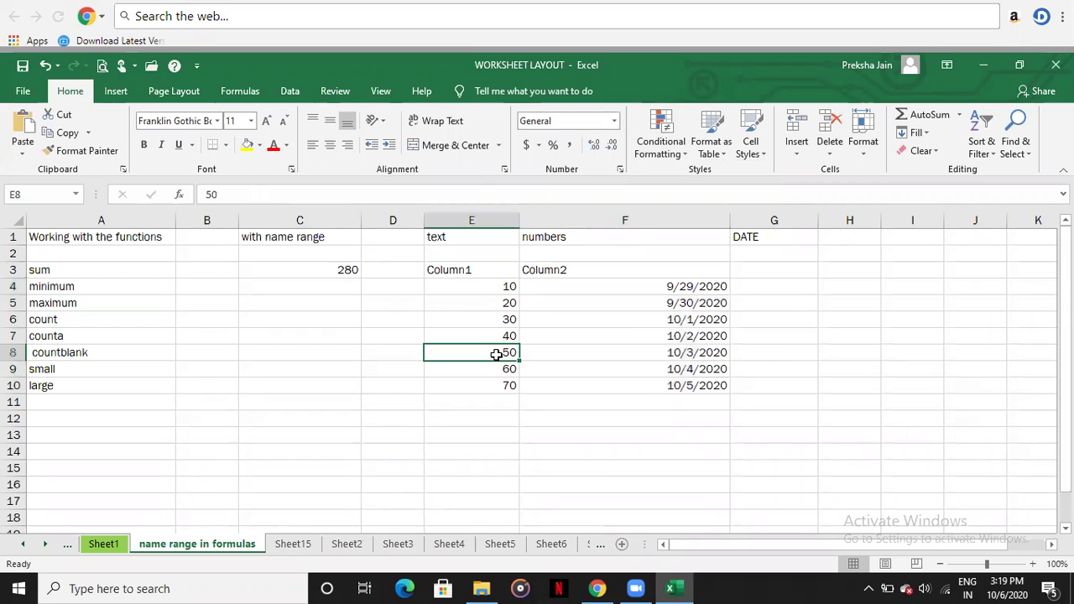
type("10")
left_click(497, 385)
type("10")
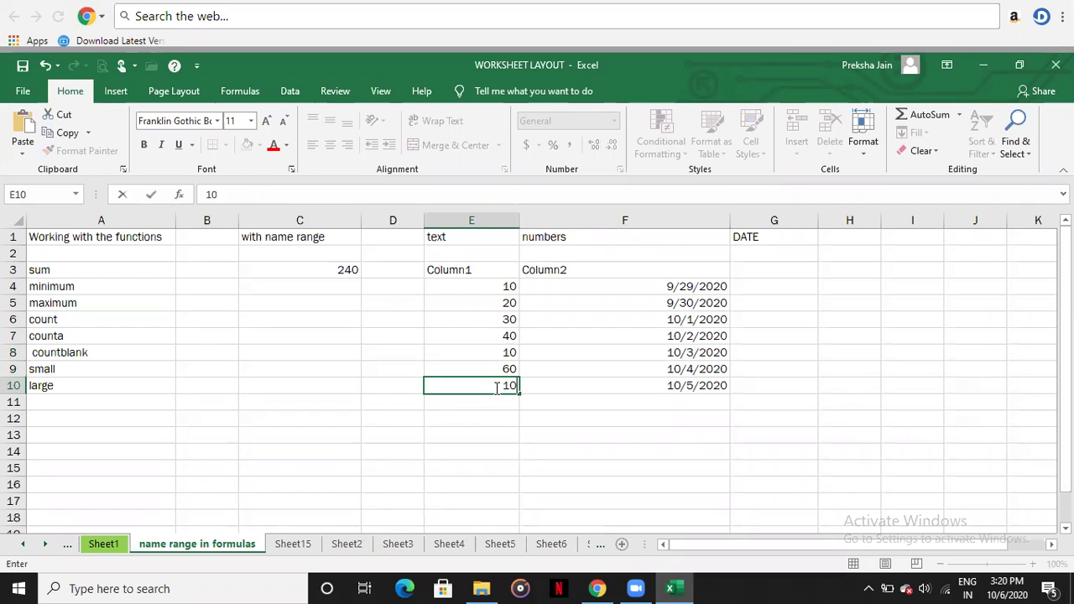
left_click(578, 436)
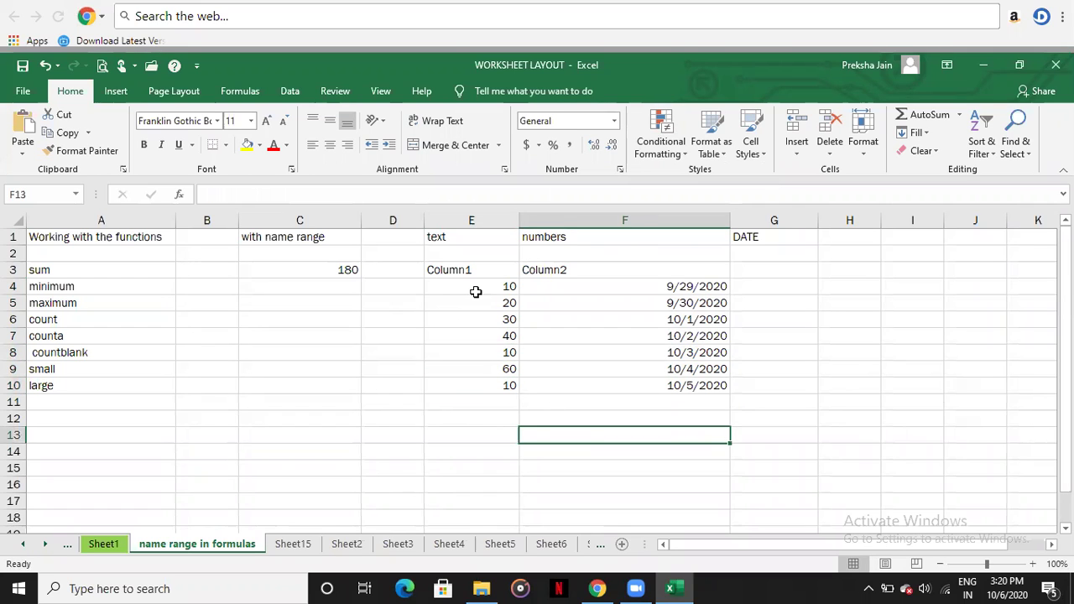
Try a Duplicate Values highlight rule on E4:E10, switching between the Duplicate and Unique options, and cancel it
left_click_drag(475, 291, 479, 381)
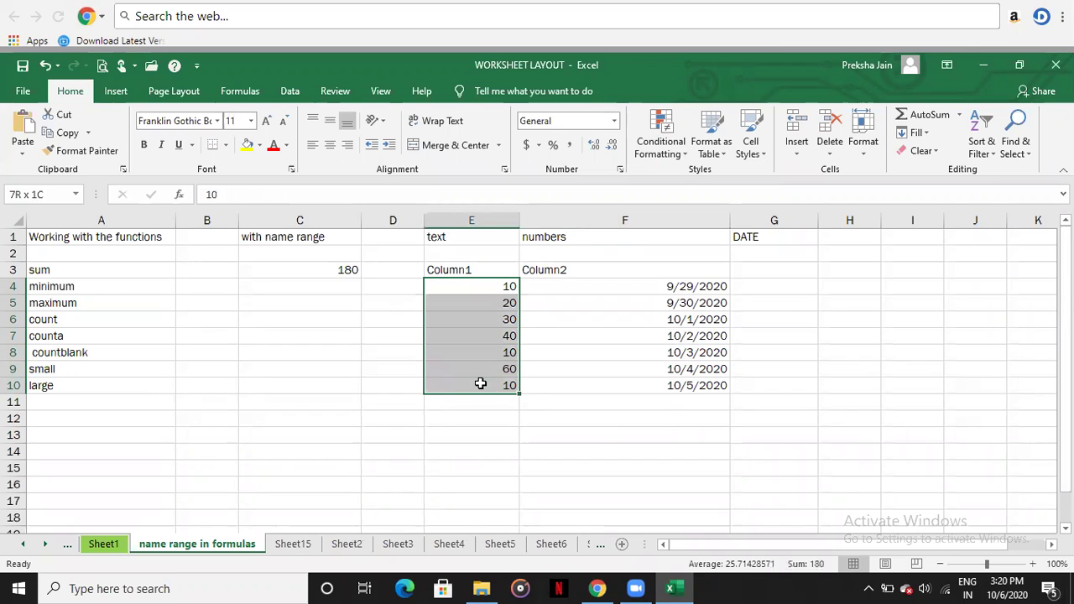
left_click(676, 145)
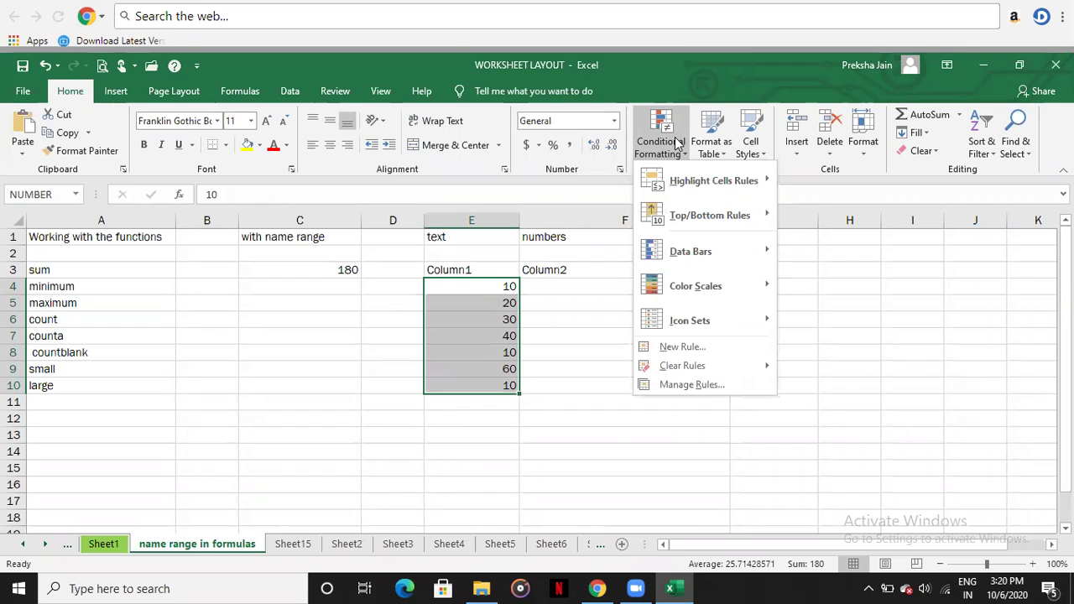
mouse_move(698, 179)
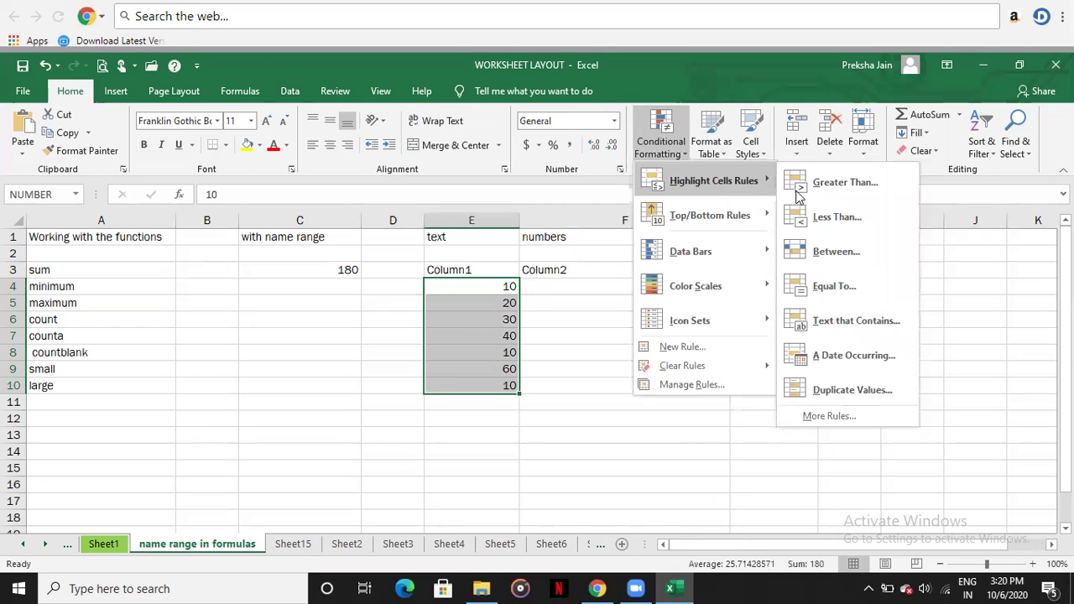
left_click(870, 398)
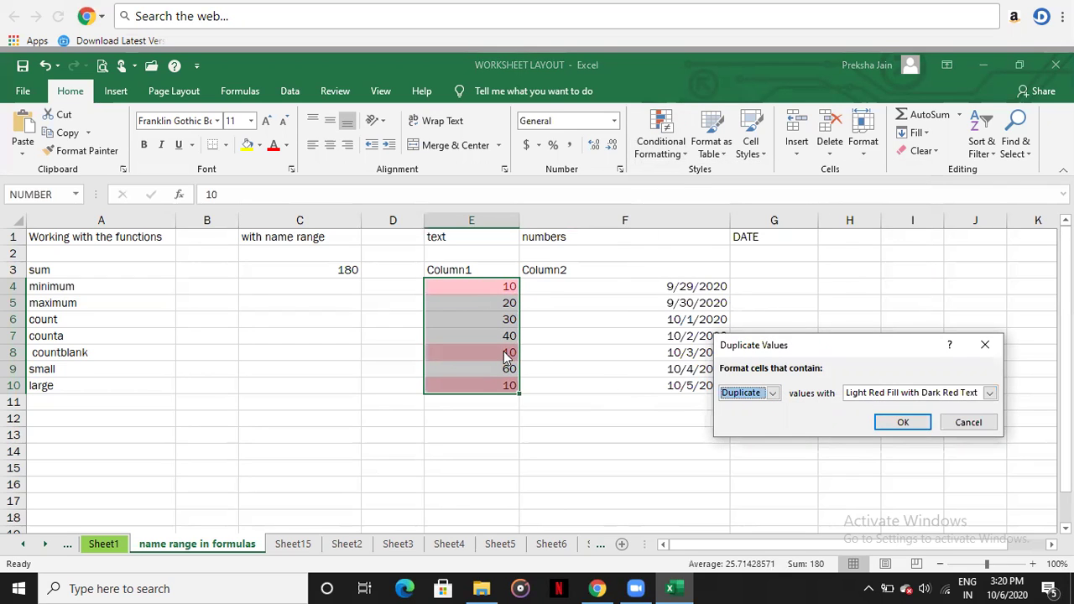
left_click(771, 393)
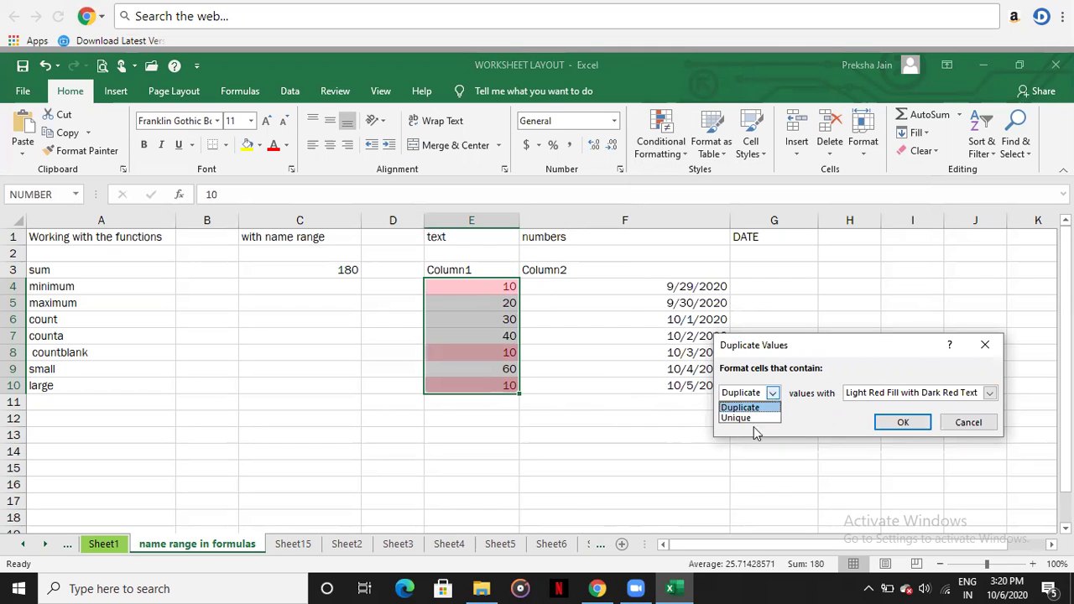
left_click(738, 418)
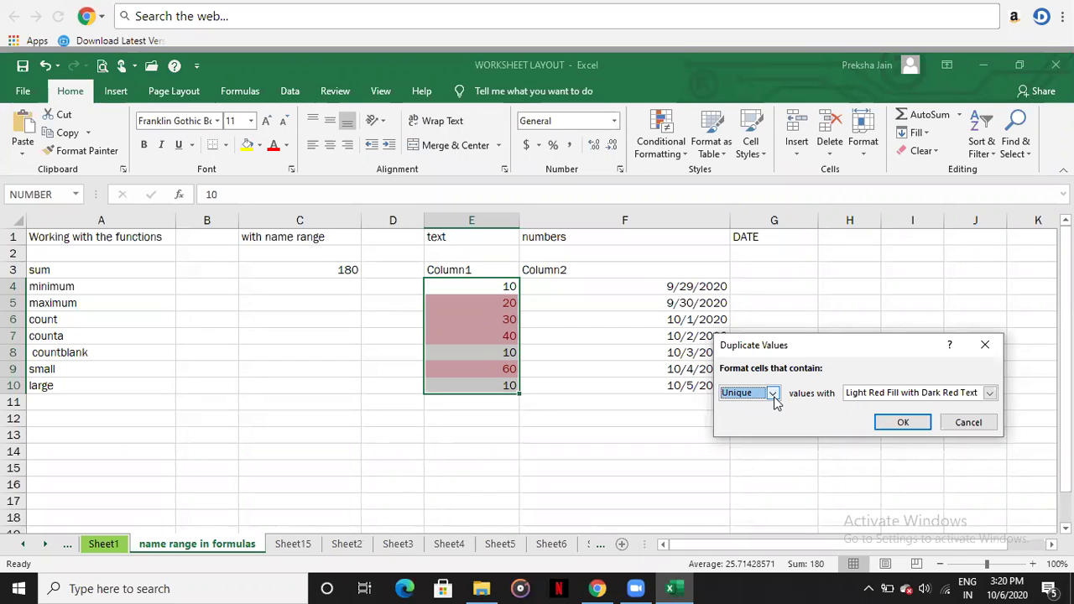
left_click(772, 393)
left_click(771, 408)
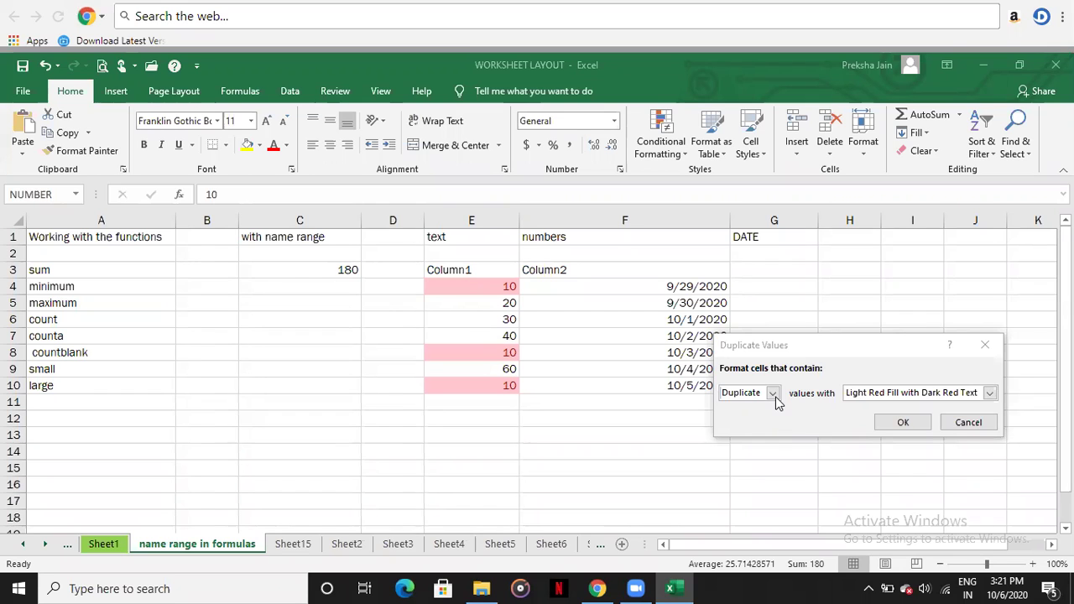
left_click(773, 394)
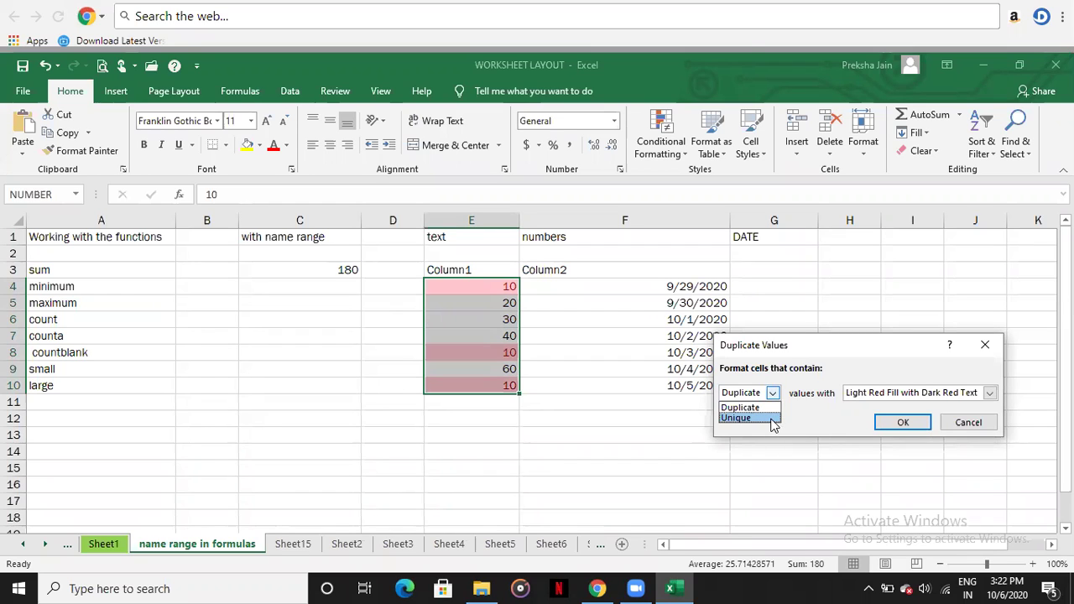
left_click(772, 425)
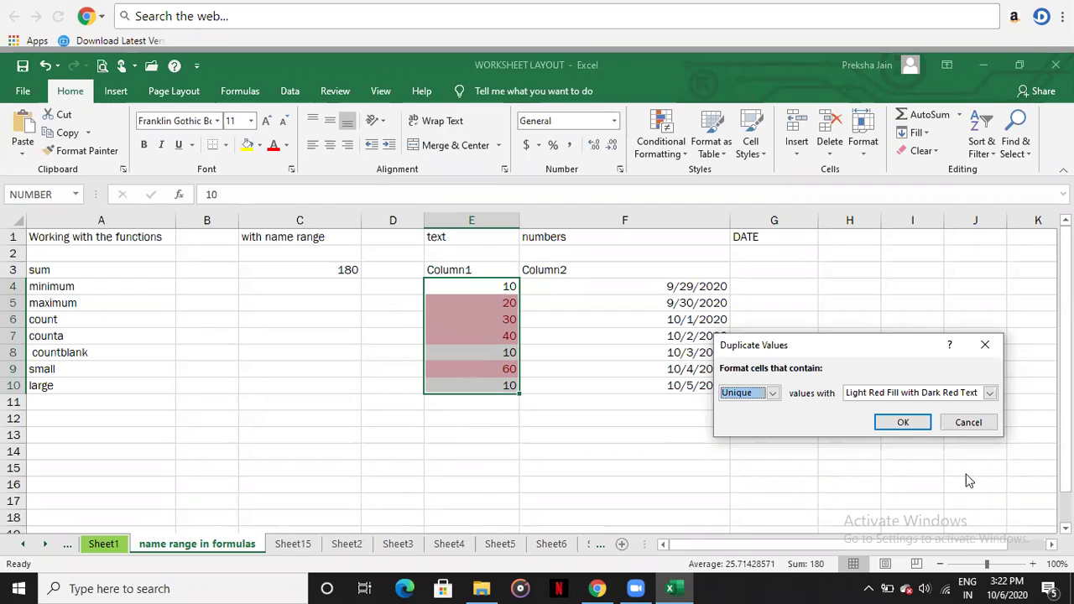
left_click(961, 426)
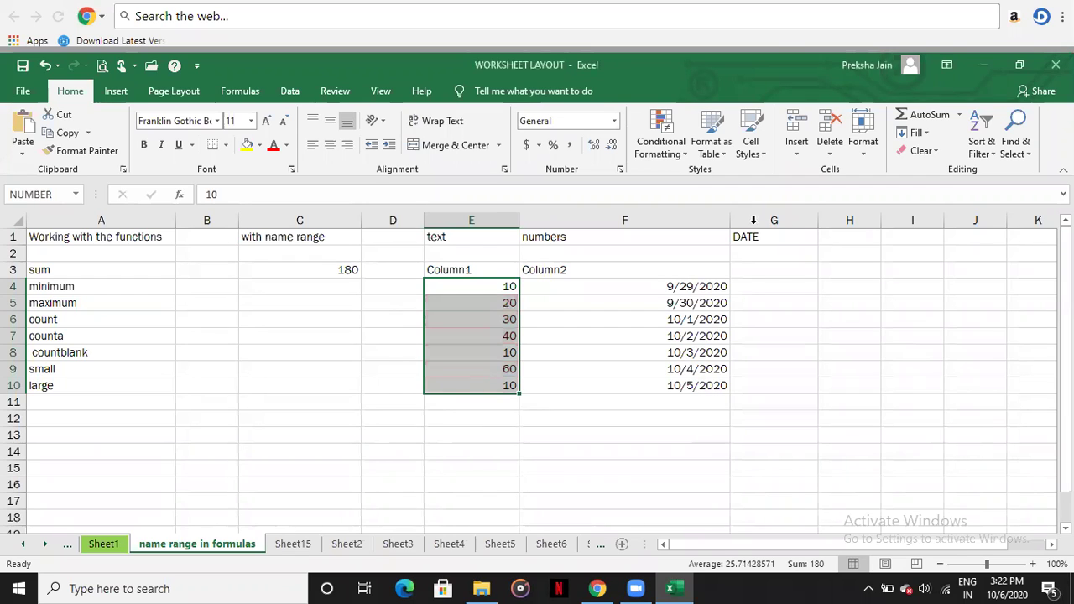
Try a Top 10 Items rule on E4:E10 with the item count reduced to 1, and cancel it
left_click(664, 151)
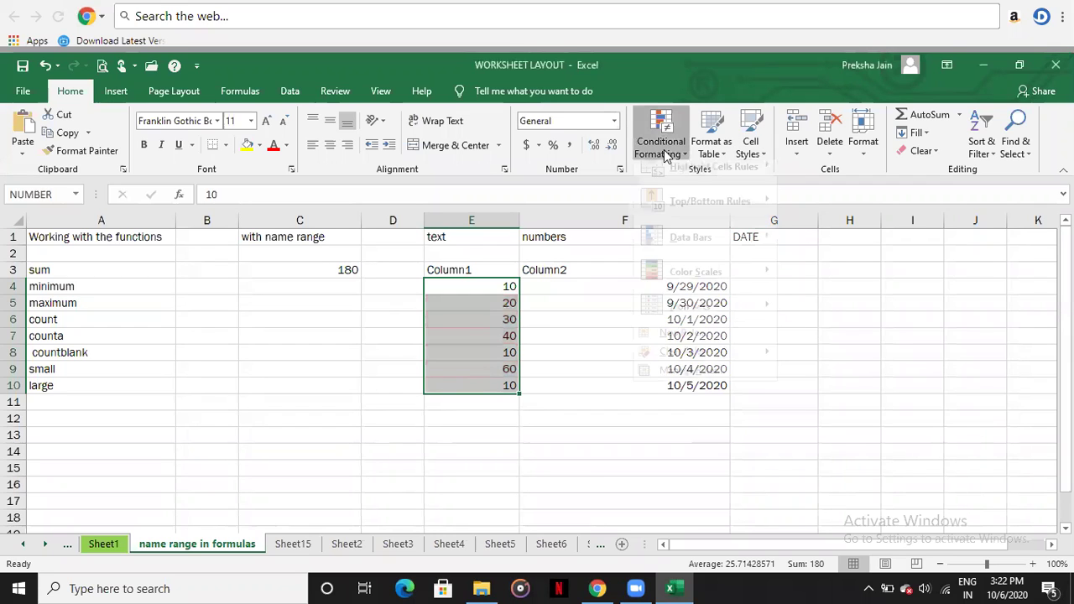
mouse_move(740, 215)
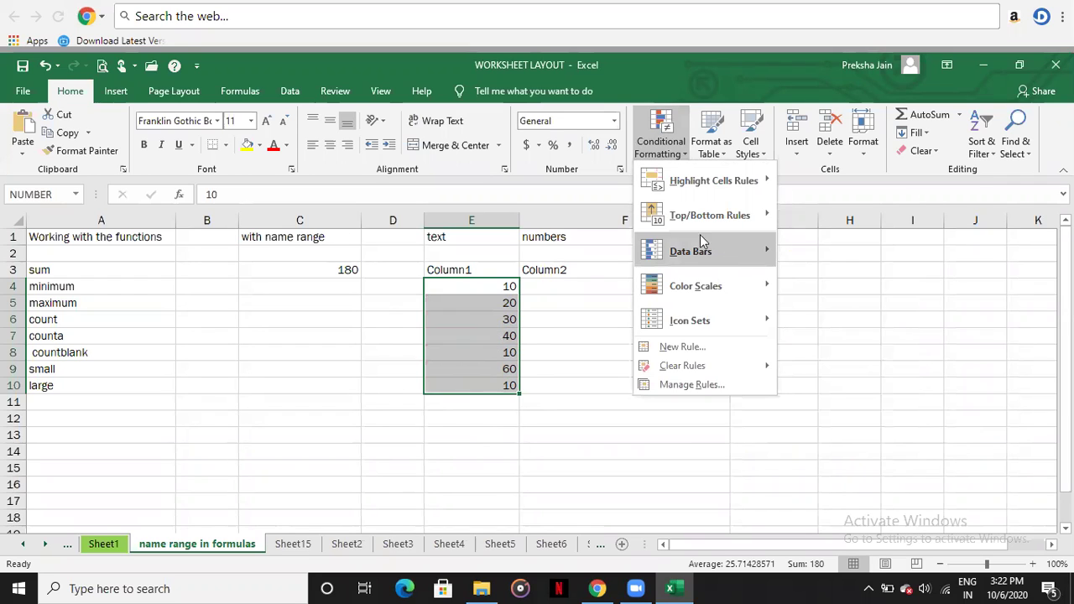
mouse_move(693, 217)
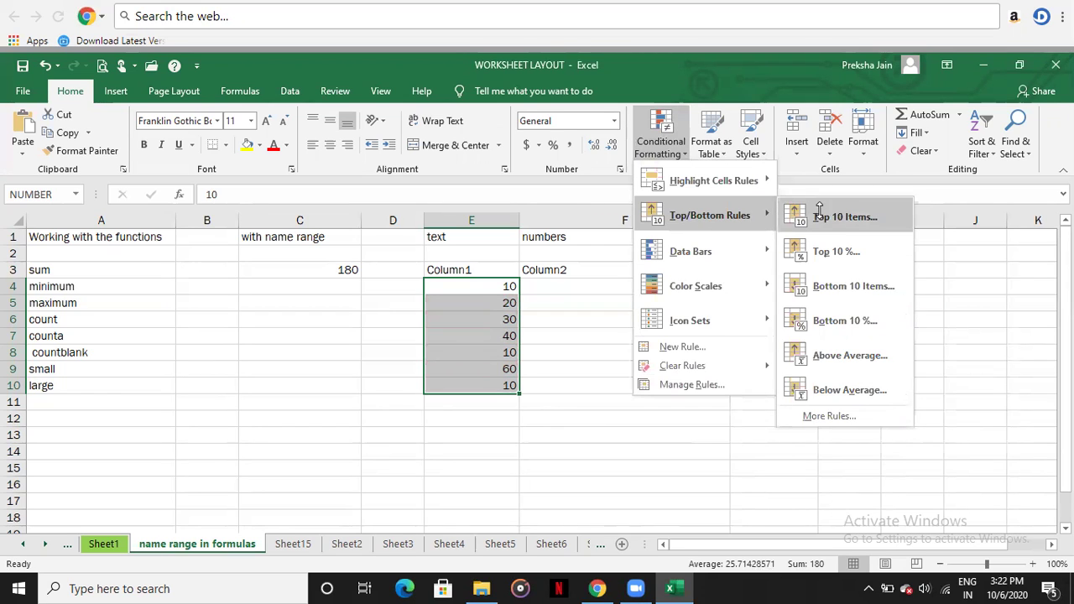
left_click(843, 216)
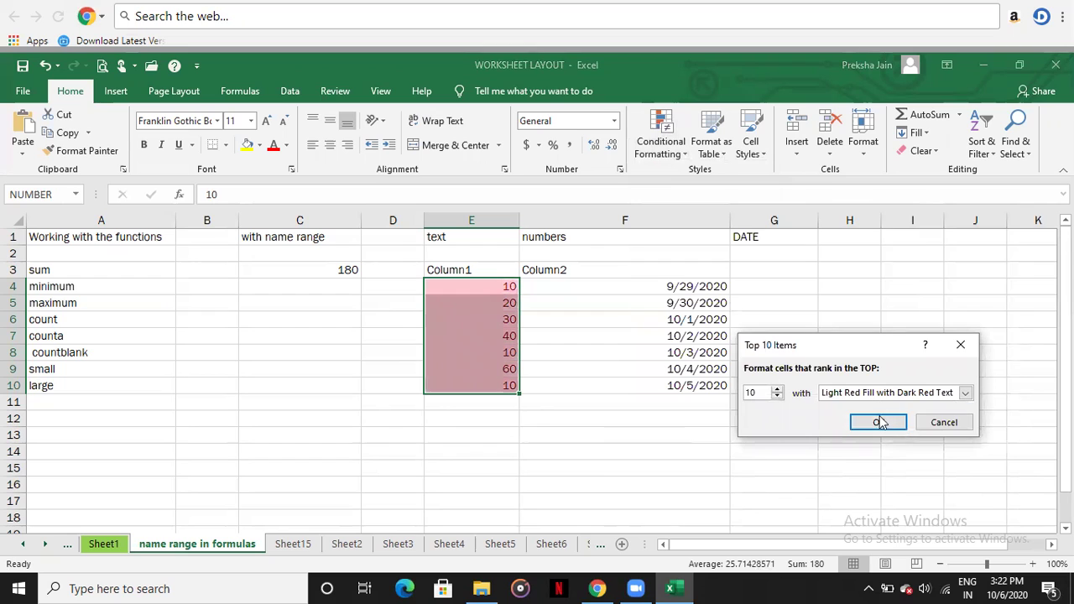
left_click(776, 400)
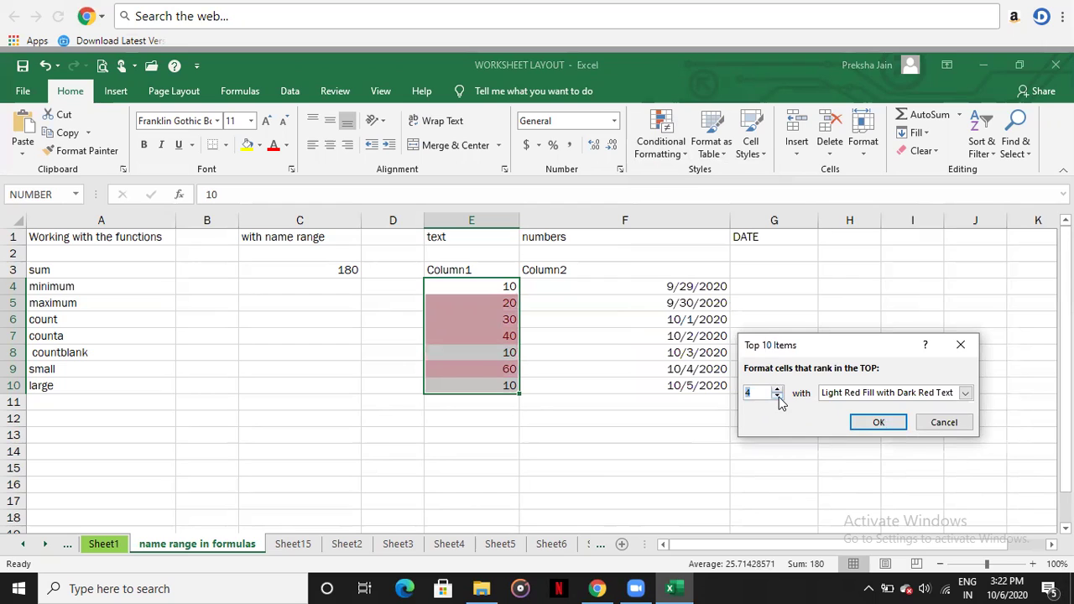
left_click(777, 398)
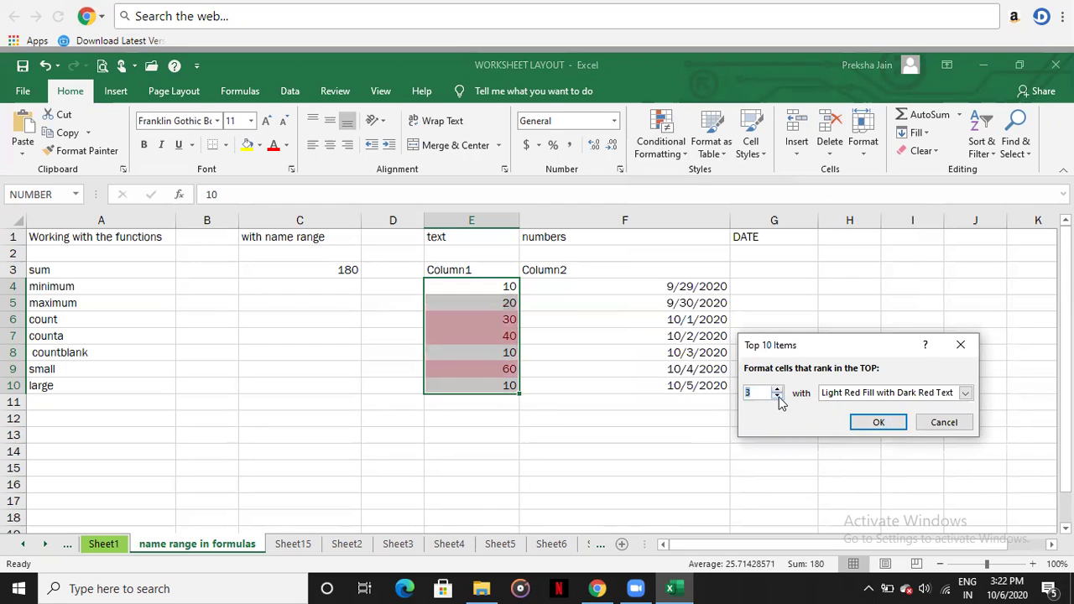
left_click(777, 398)
left_click(777, 398)
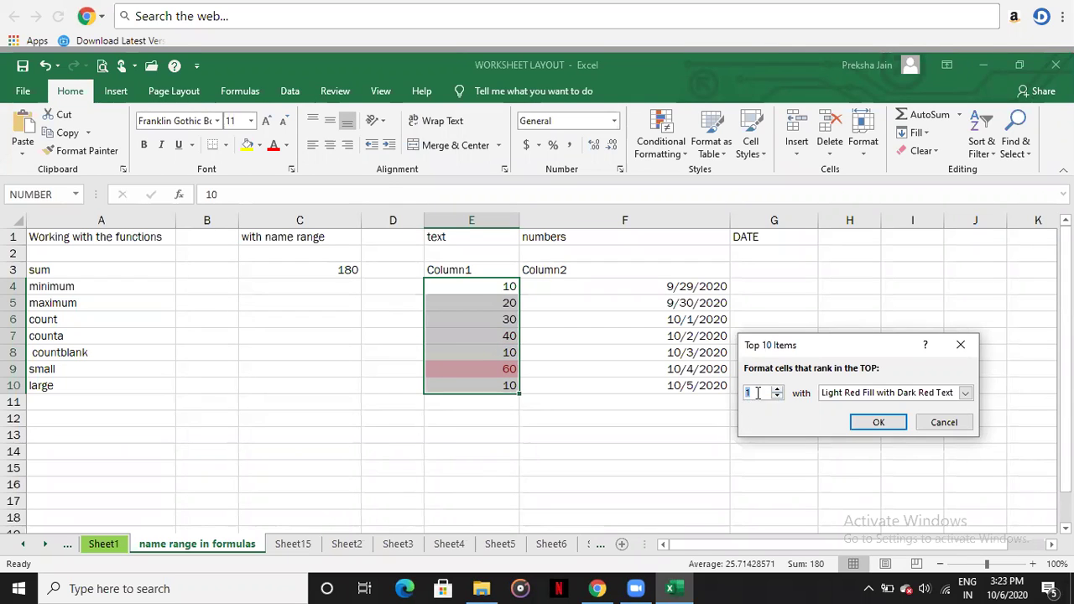
left_click(942, 422)
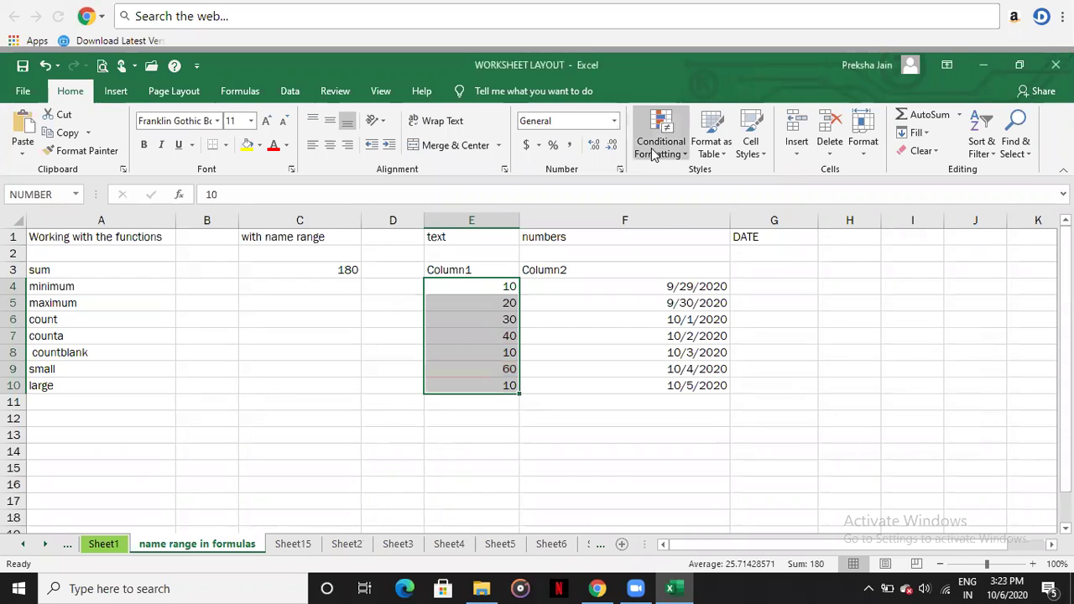
Apply a Top 10% rule to E4:E10 using Light Red Fill with Dark Red Text
left_click(654, 155)
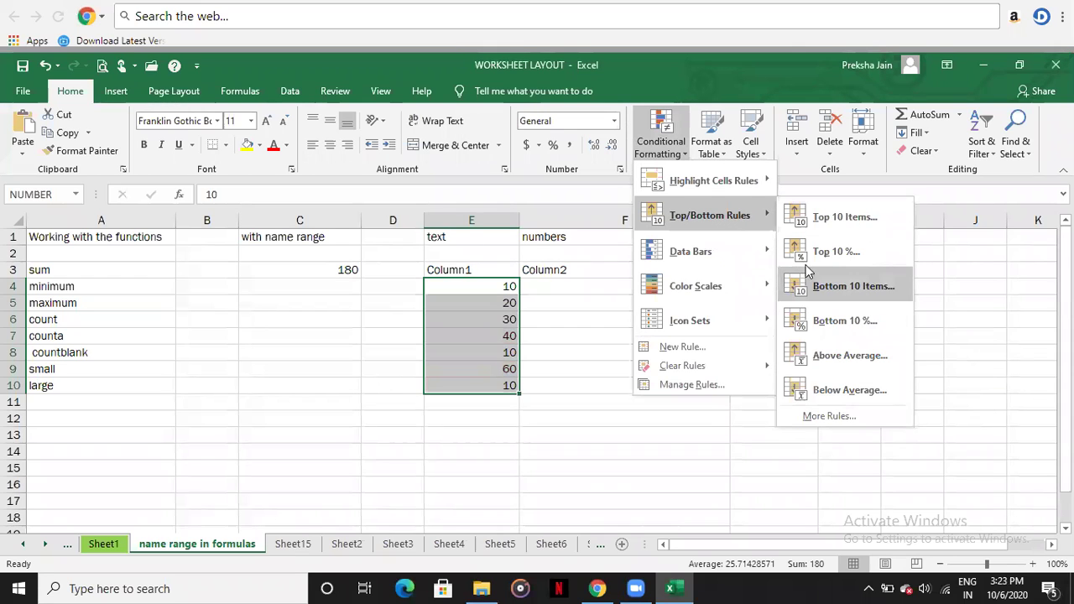
left_click(833, 264)
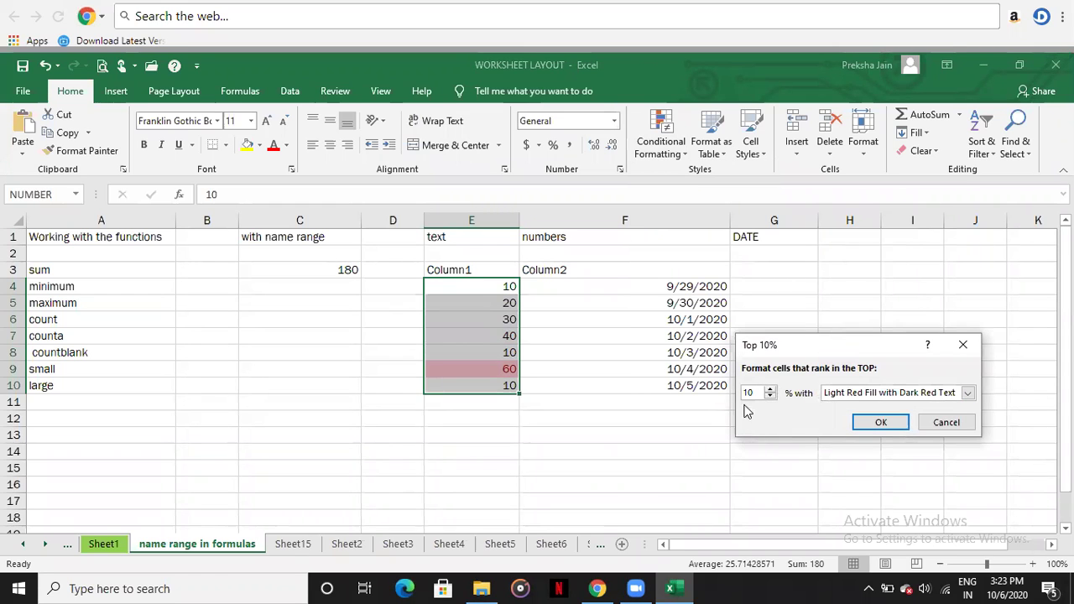
left_click(770, 390)
left_click(879, 422)
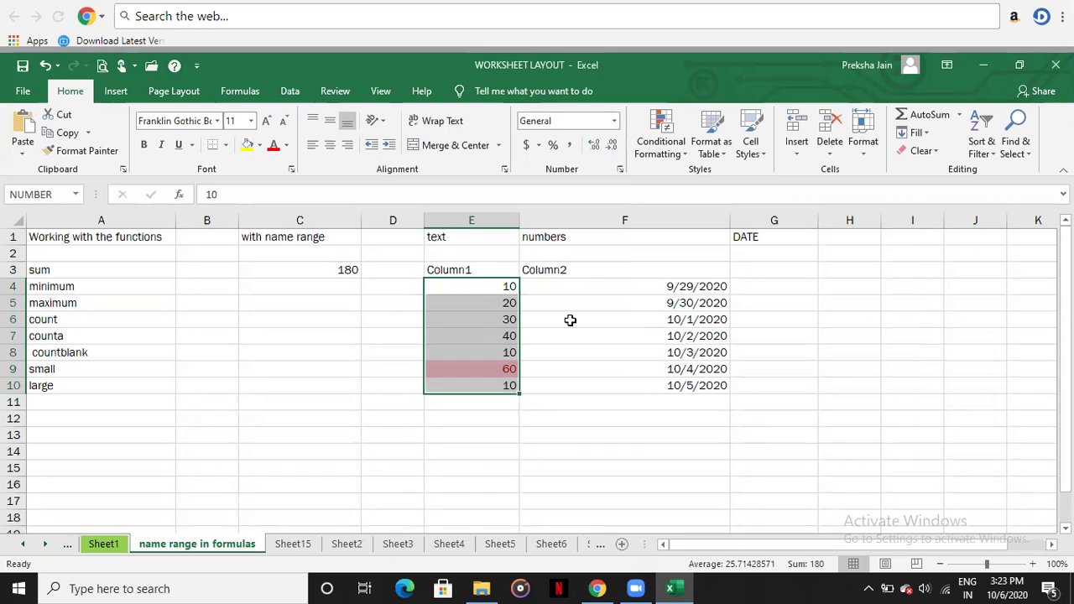
Try a Bottom 10 Items rule on E4:E10 with the item count reduced to 5, and cancel it
left_click(657, 149)
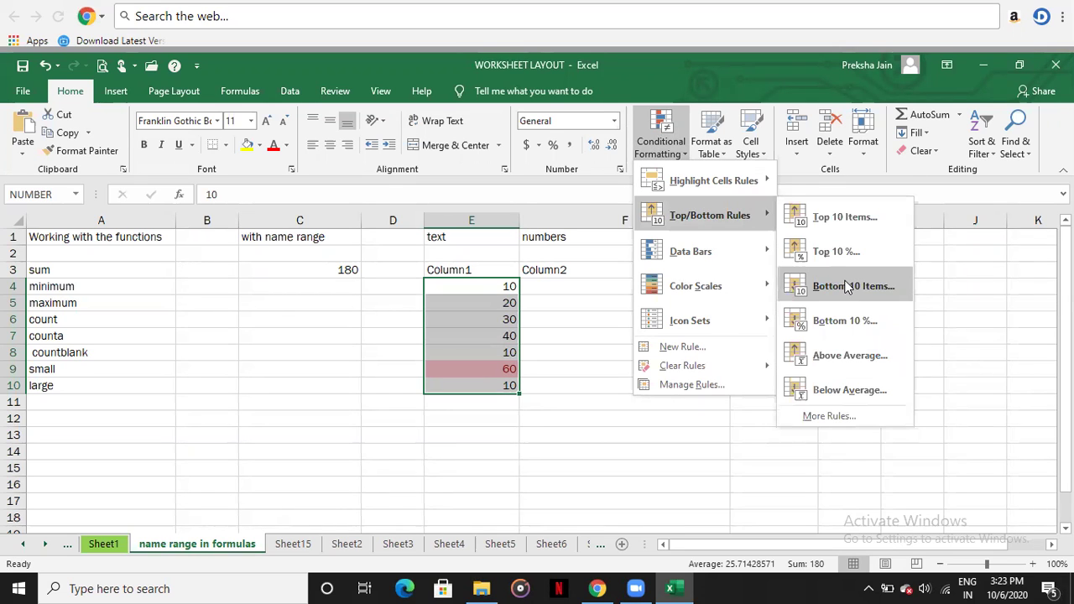
left_click(848, 286)
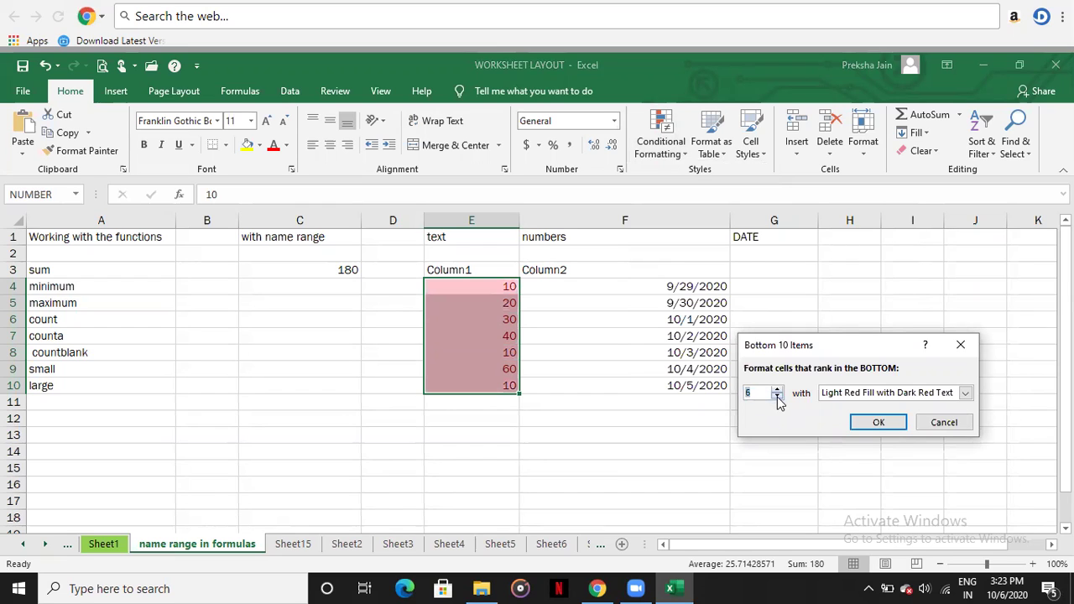
left_click(778, 399)
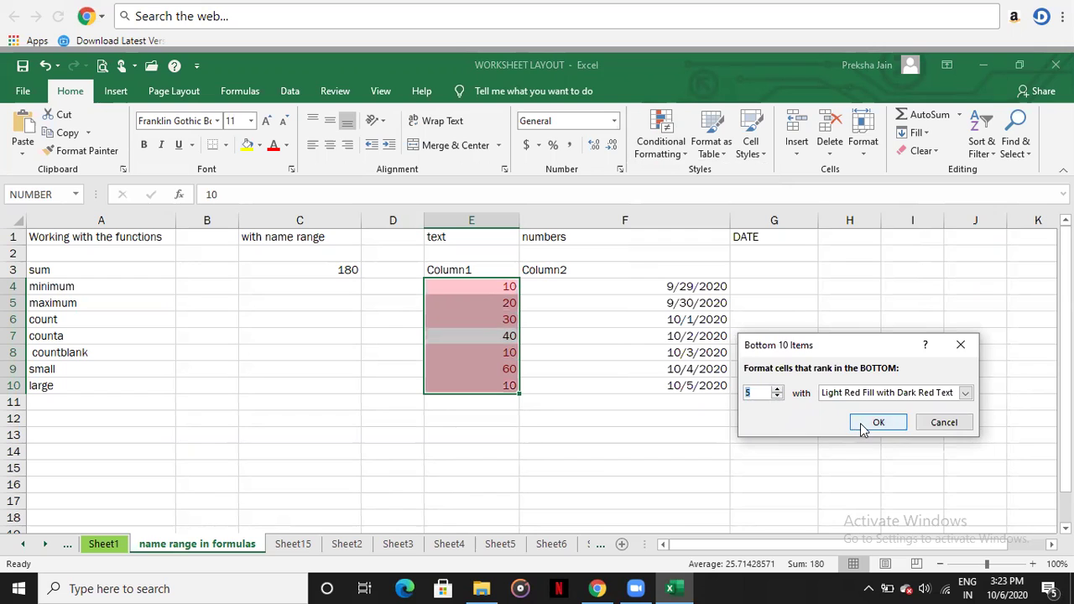
left_click(964, 425)
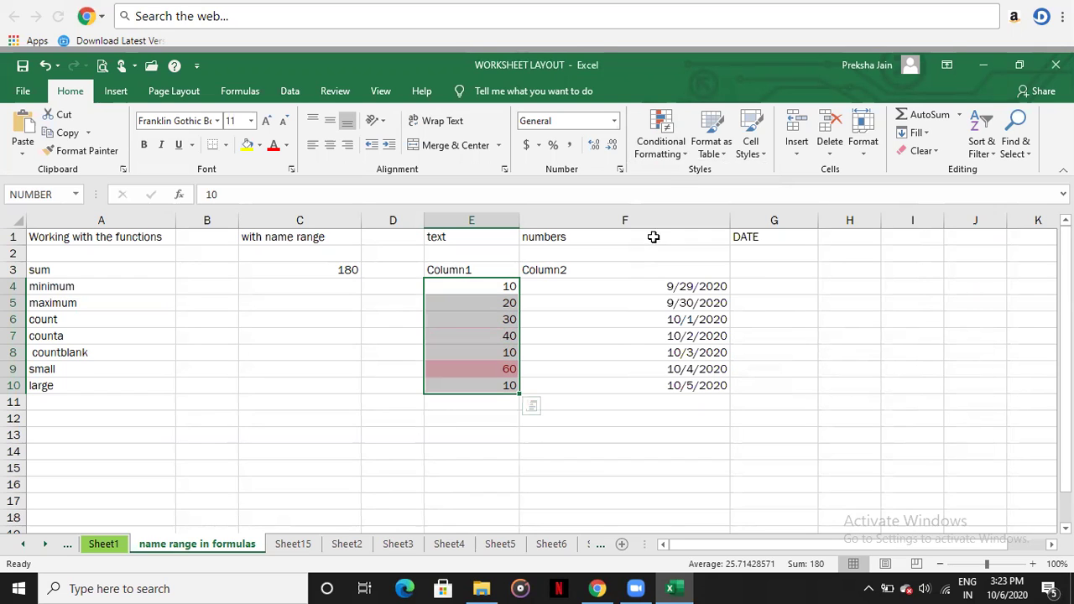
left_click(662, 142)
mouse_move(691, 217)
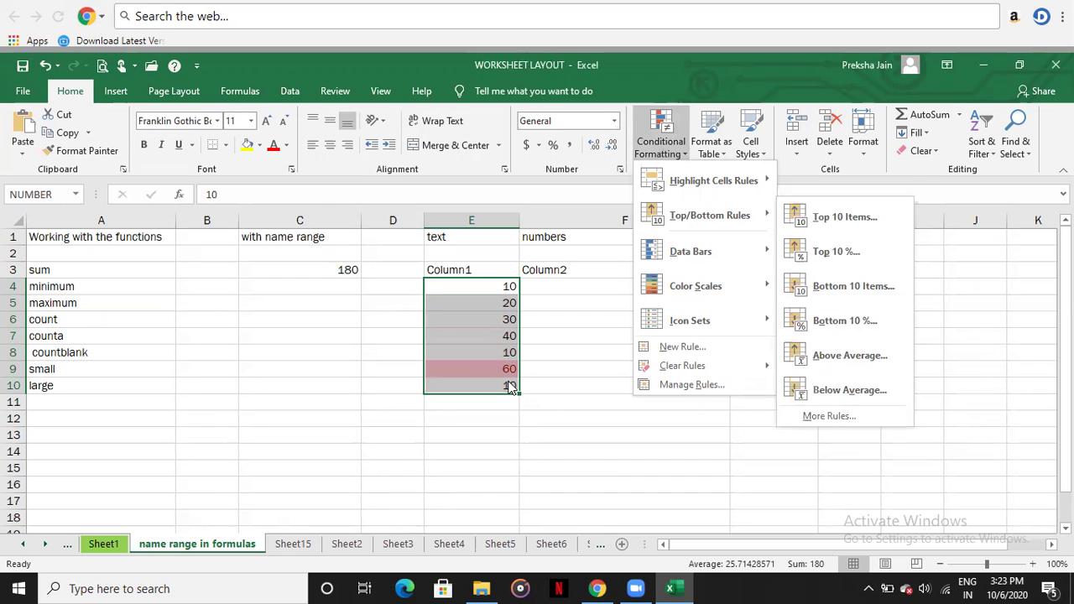
left_click(600, 430)
left_click(598, 421)
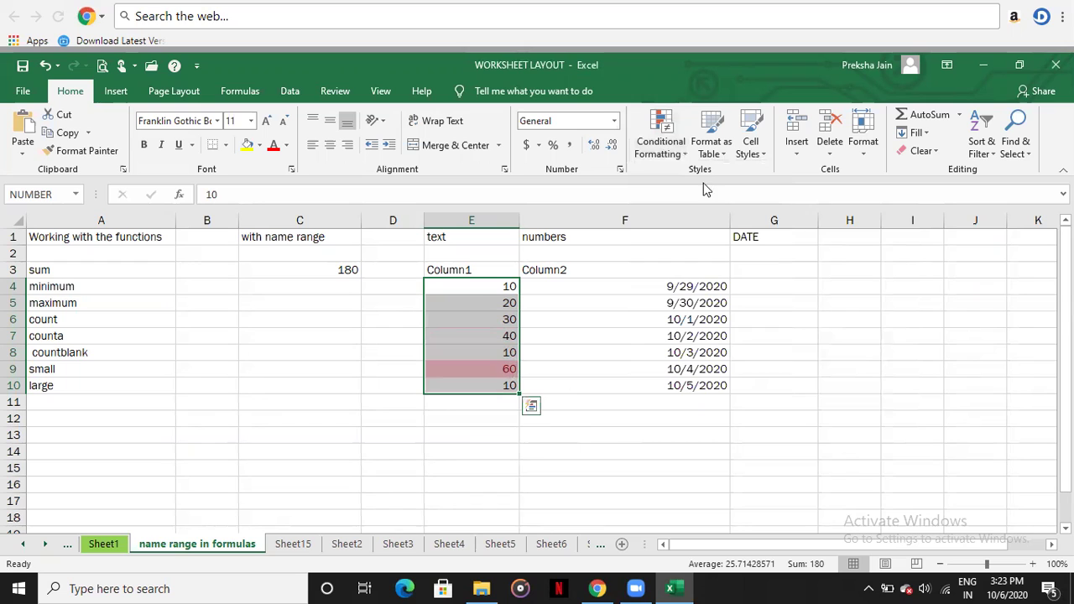
Clear the conditional formatting rules from the entire sheet
left_click(661, 126)
mouse_move(731, 369)
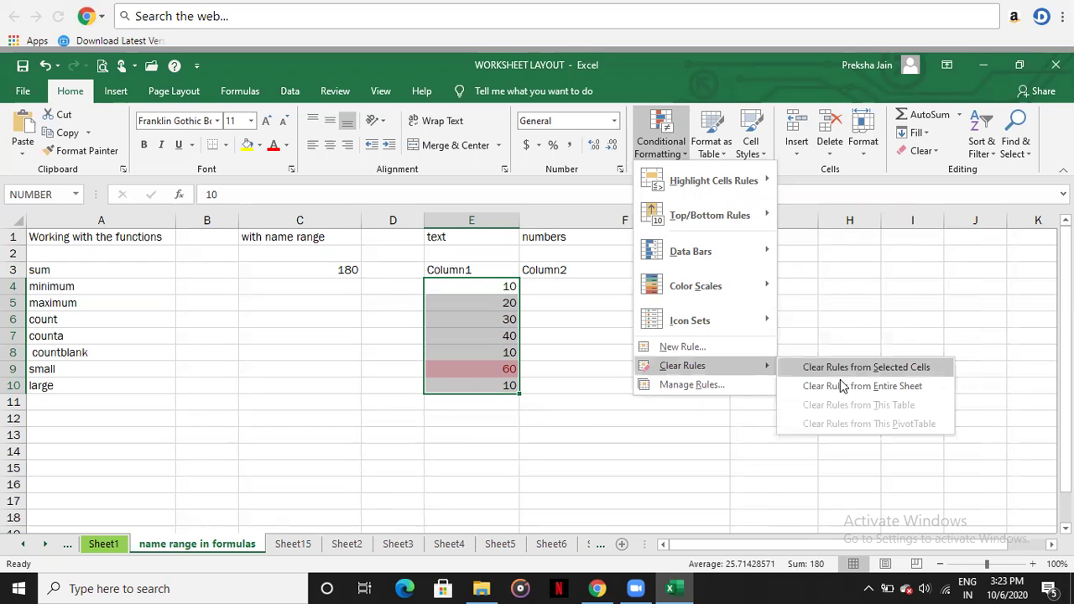
left_click(842, 387)
left_click(556, 433)
Try an Above Average rule on cells E4:E10 and cancel it
left_click_drag(474, 290, 484, 383)
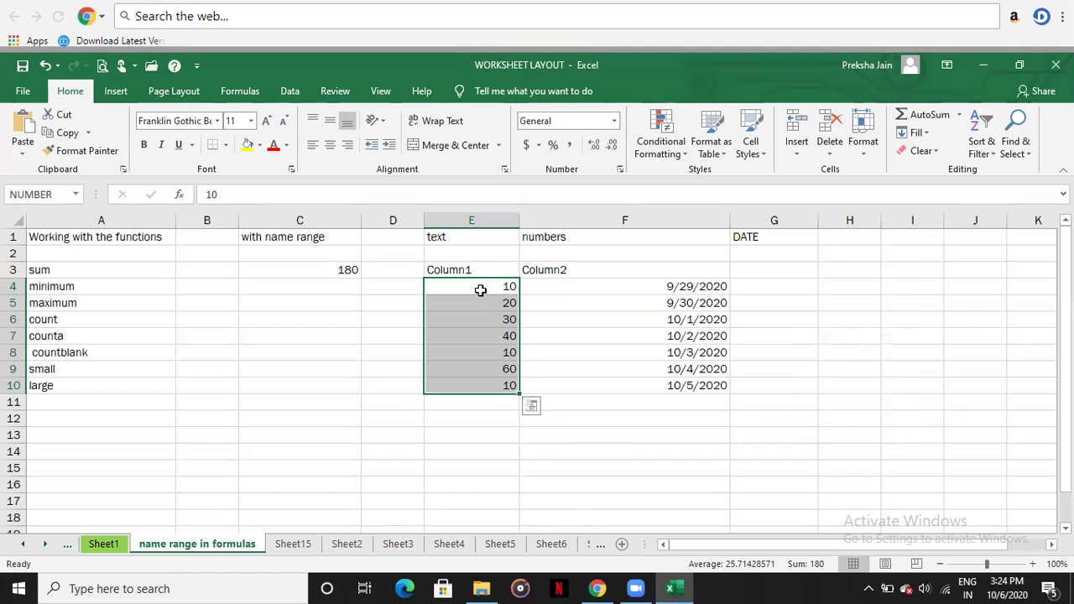
left_click(667, 148)
mouse_move(701, 215)
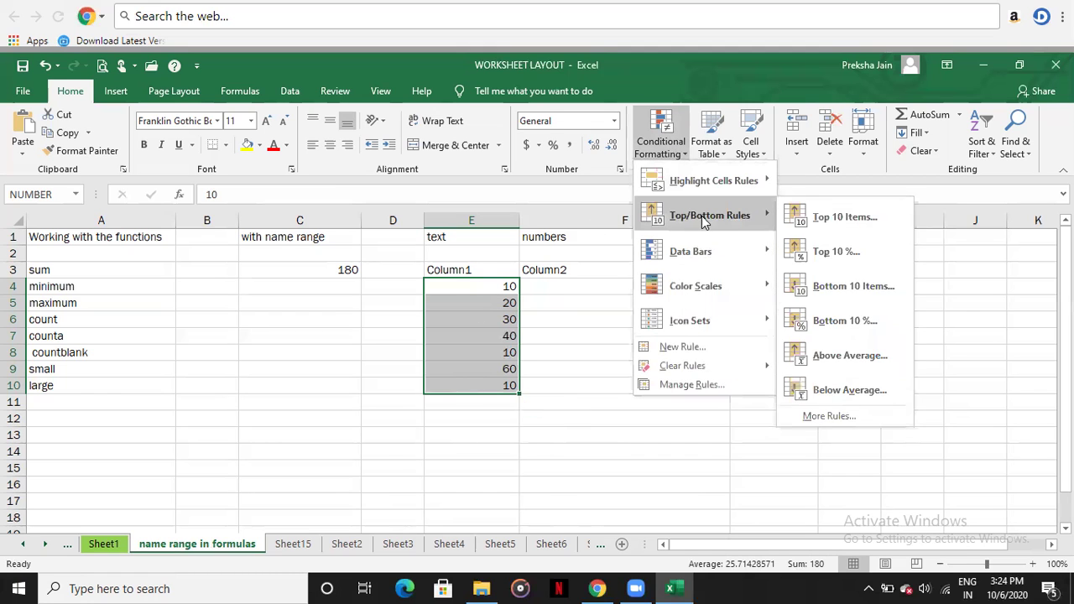
left_click(829, 352)
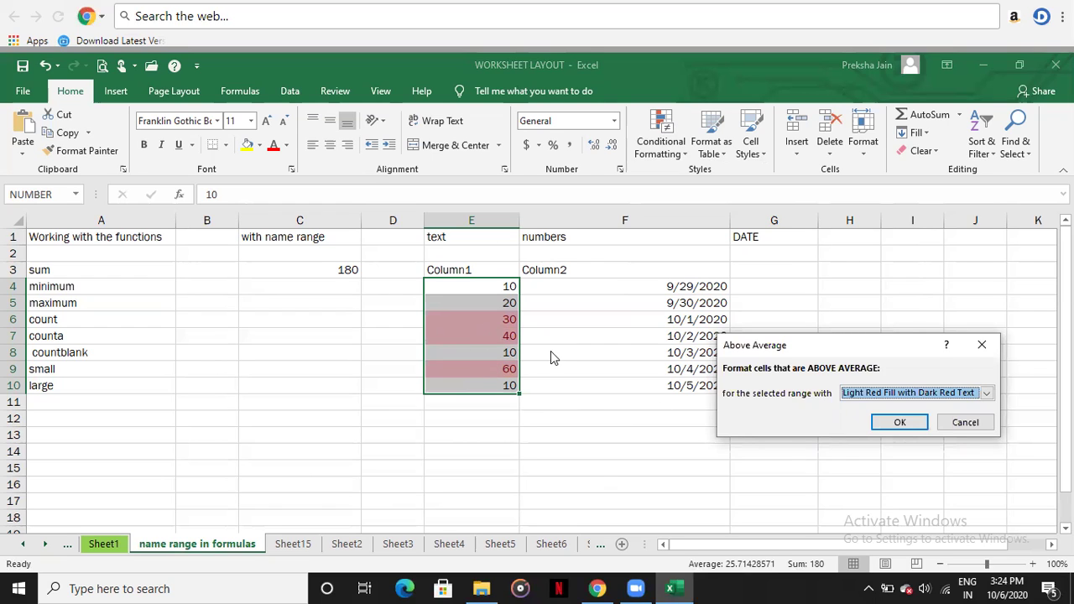
left_click(965, 422)
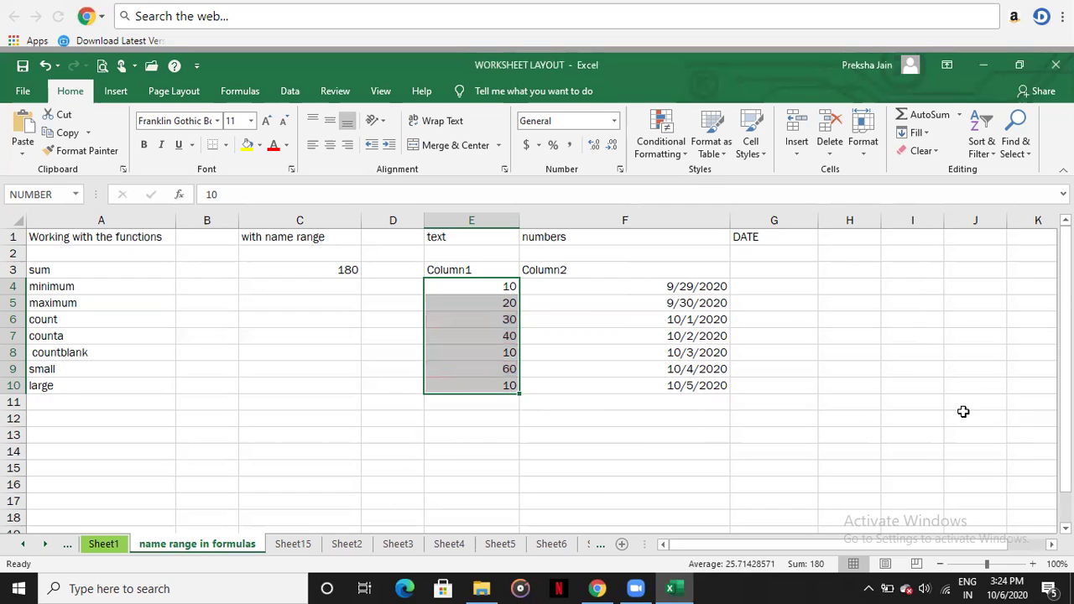
Highlight the above-average values in E4:E10 using Light Red Fill with Dark Red Text
left_click(673, 158)
mouse_move(748, 215)
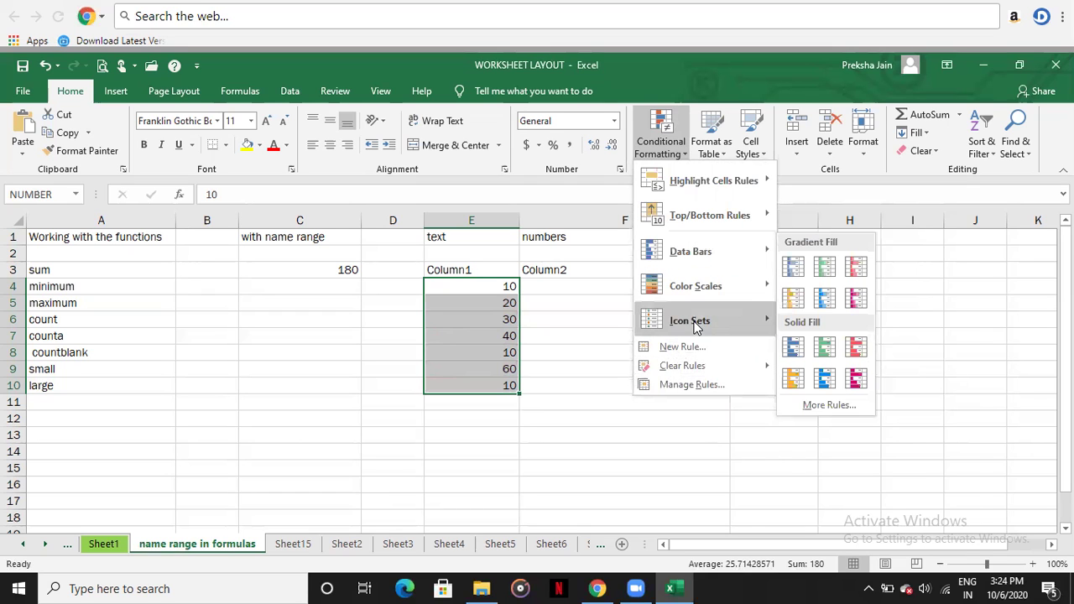
mouse_move(689, 320)
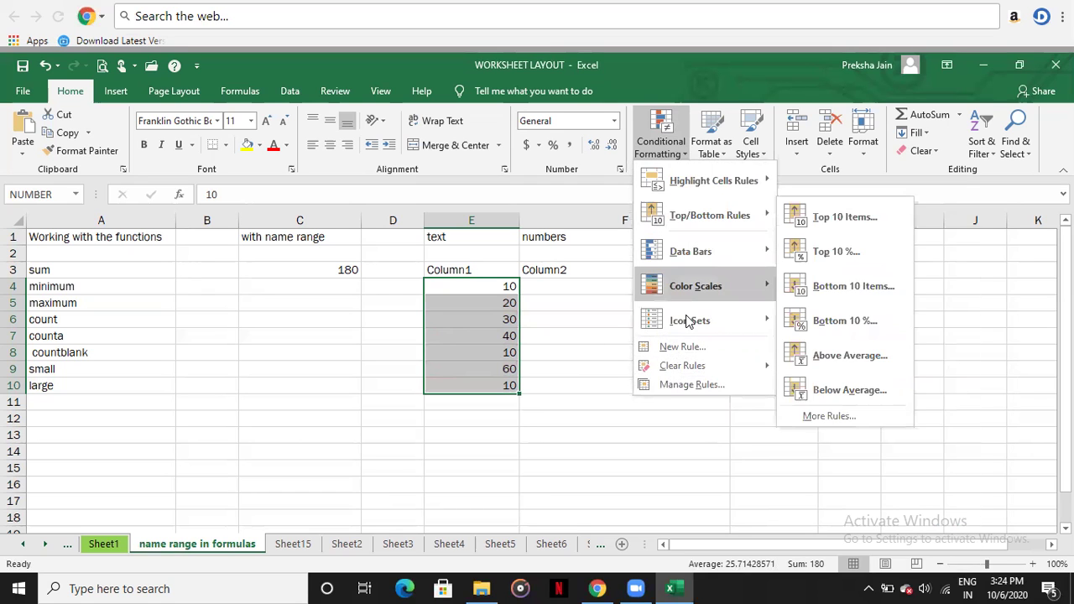
mouse_move(710, 365)
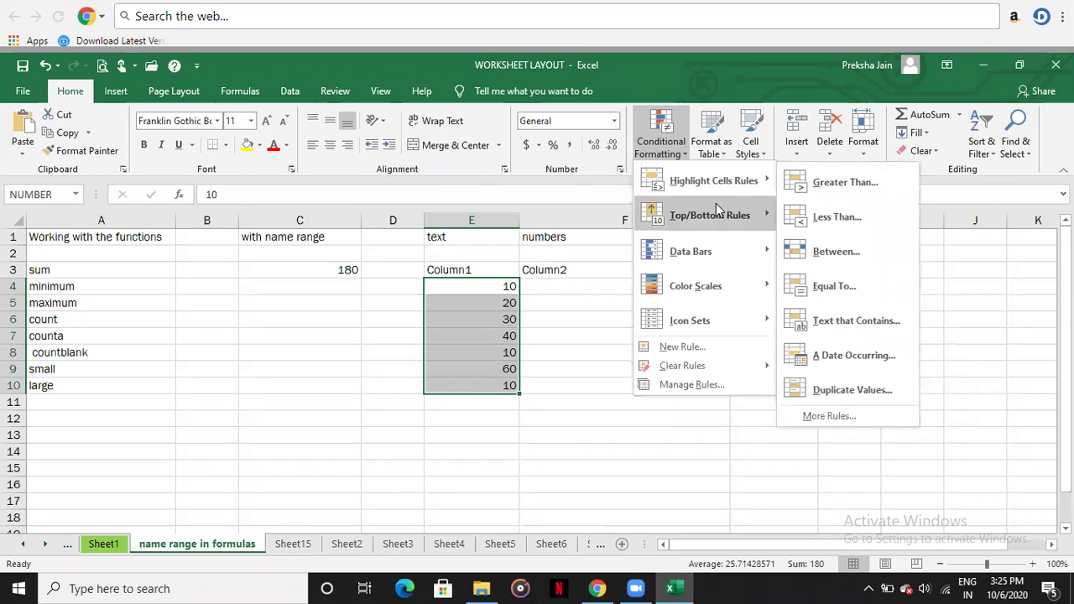
left_click(899, 354)
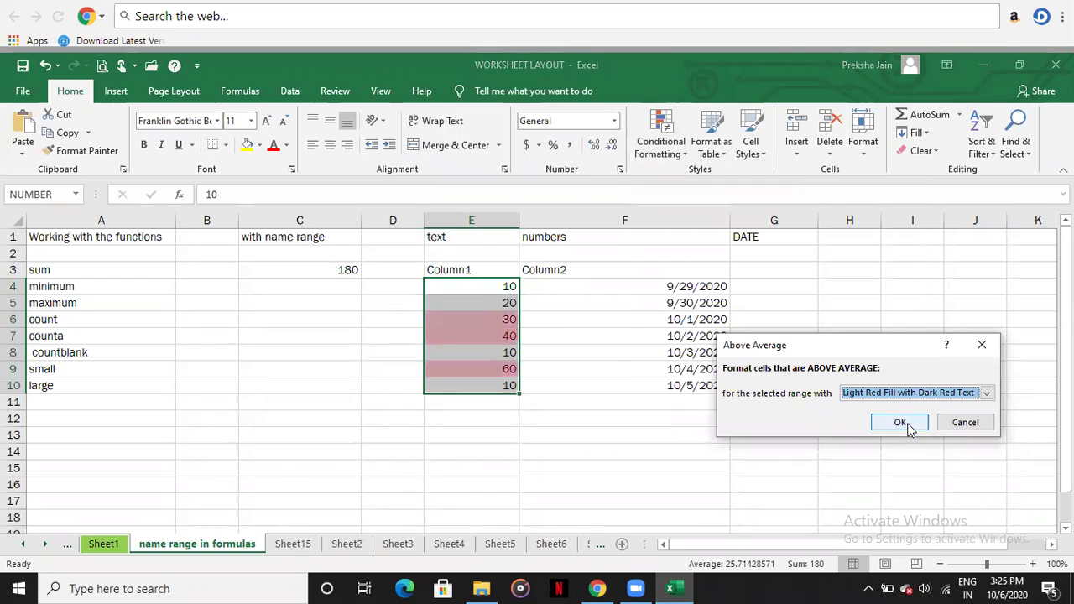
left_click(899, 423)
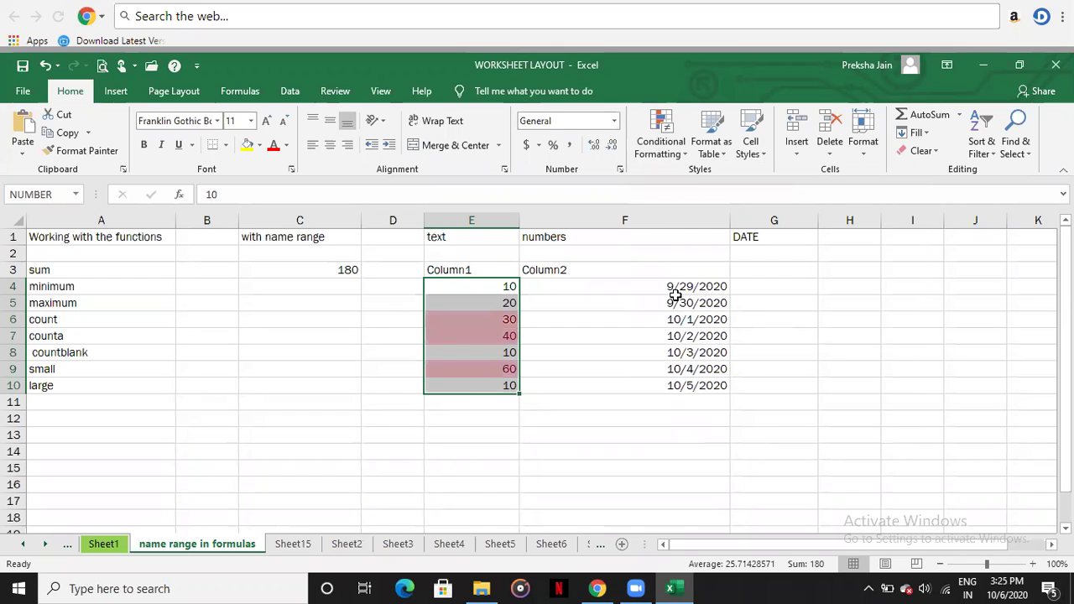
Highlight the below-average values in E4:E10 using Green Fill with Dark Green Text
left_click(663, 148)
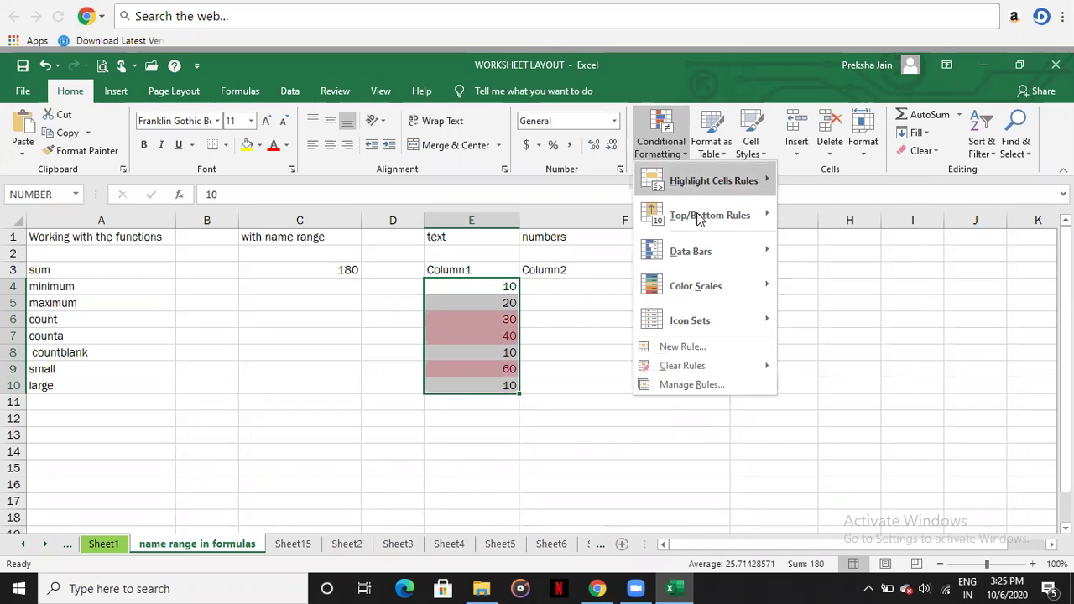
mouse_move(701, 224)
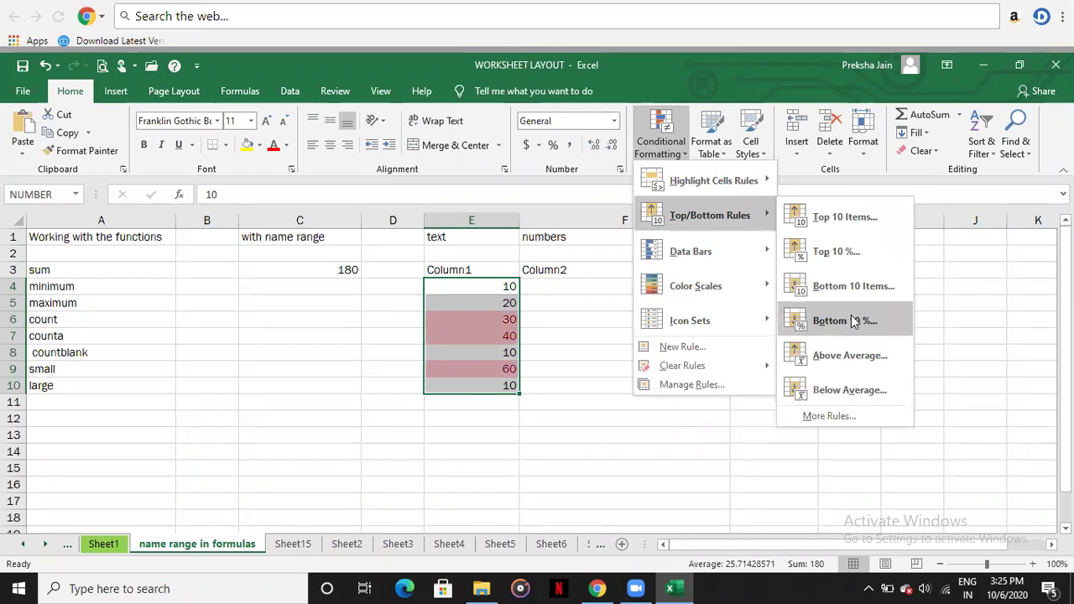
left_click(849, 391)
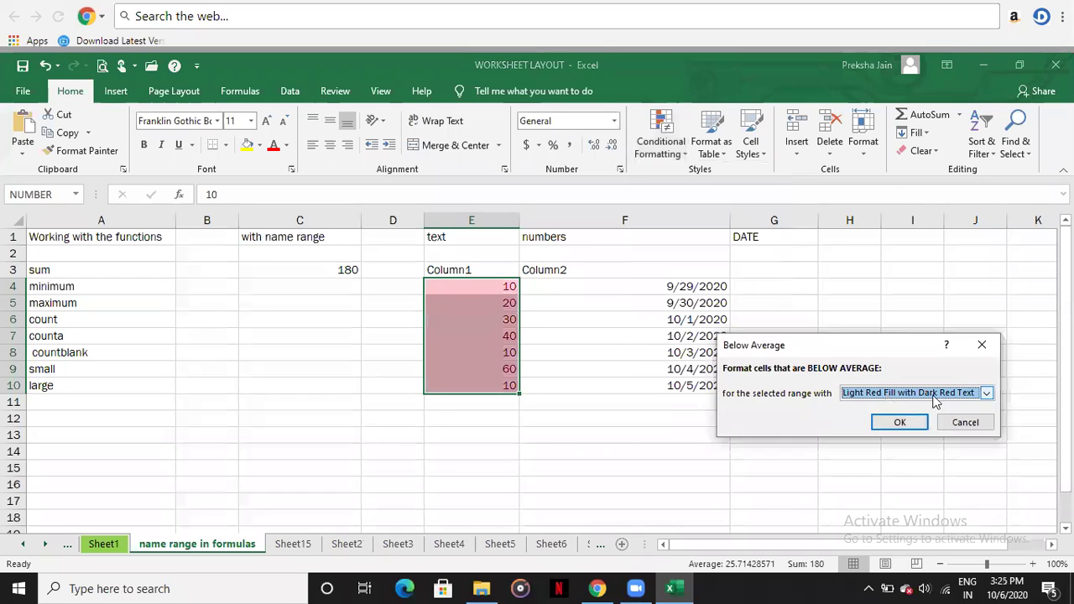
left_click(986, 393)
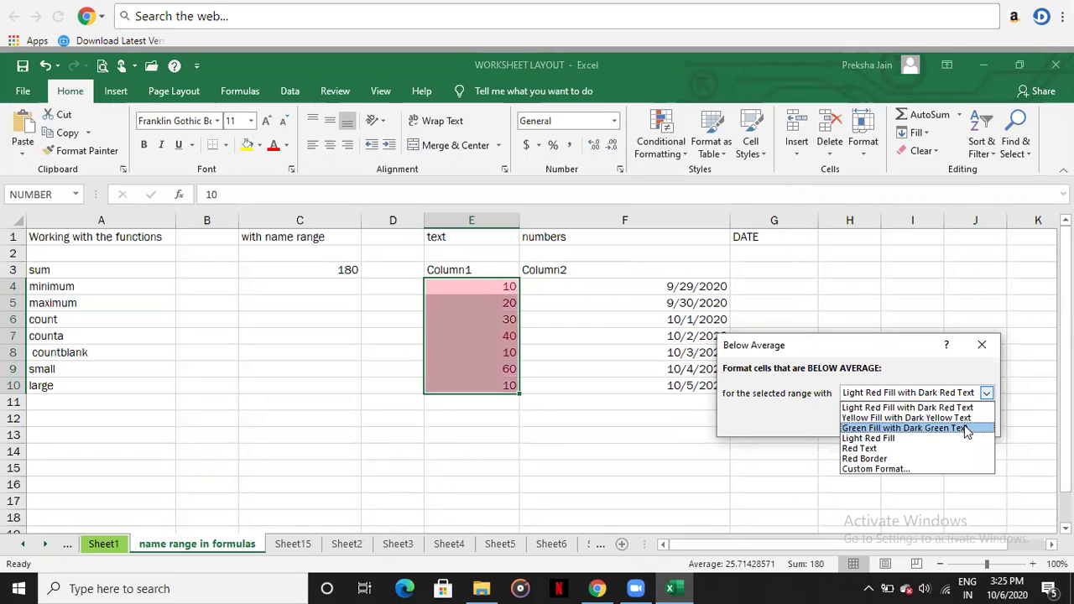
left_click(966, 428)
left_click(896, 426)
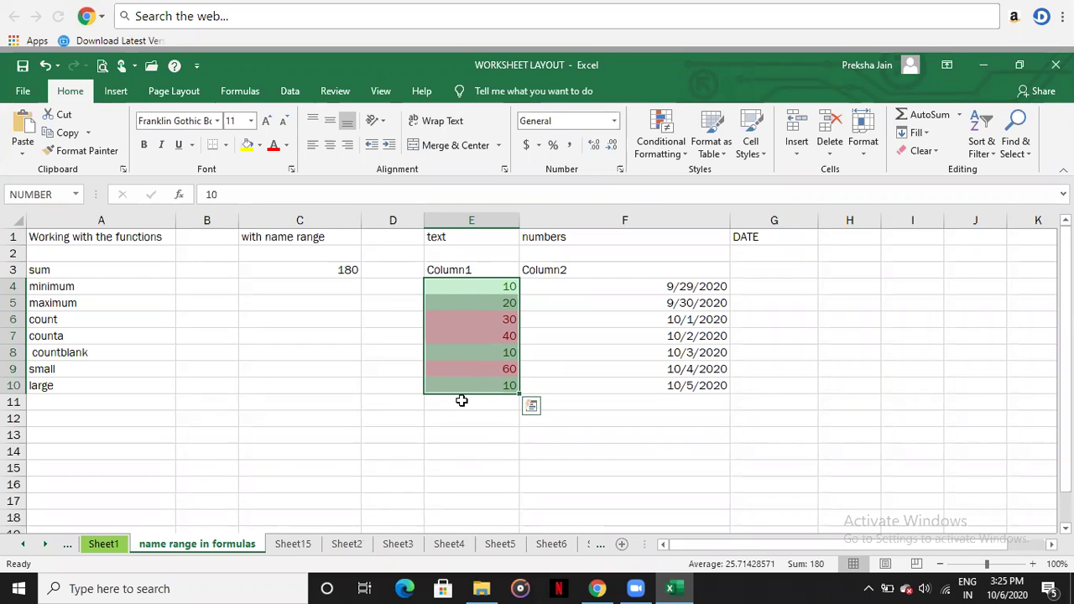
Highlight the top 10 items in E4:E10 using Light Red Fill with Dark Red Text
left_click(662, 150)
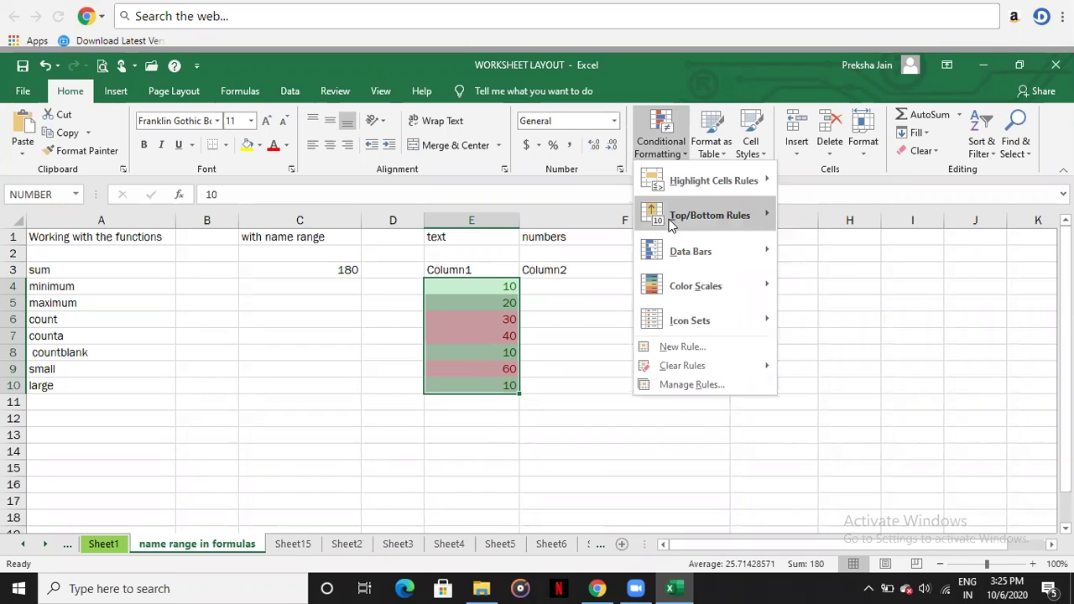
mouse_move(678, 223)
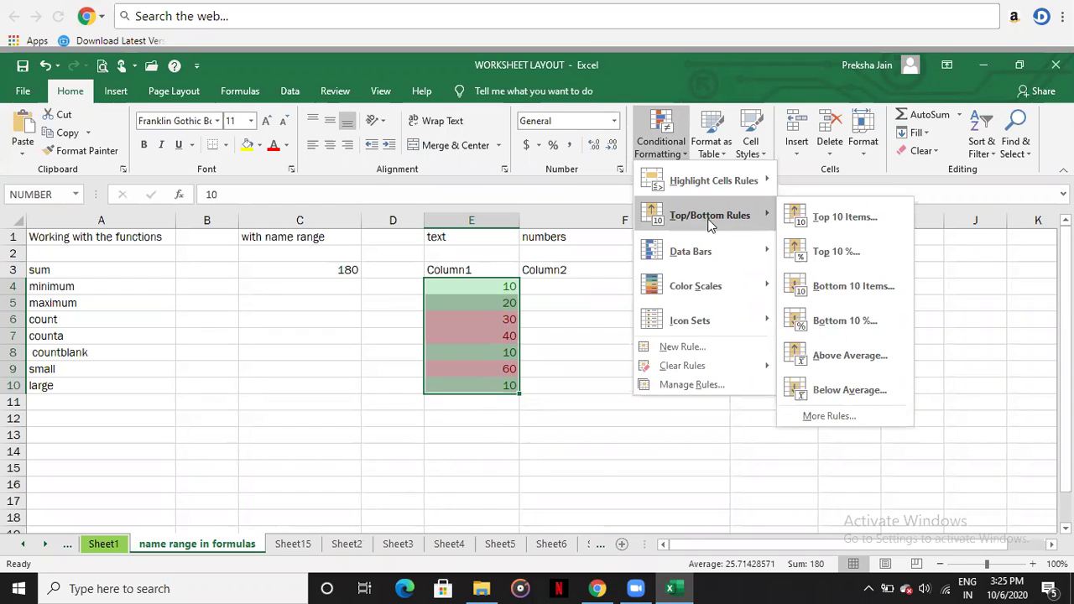
left_click(844, 217)
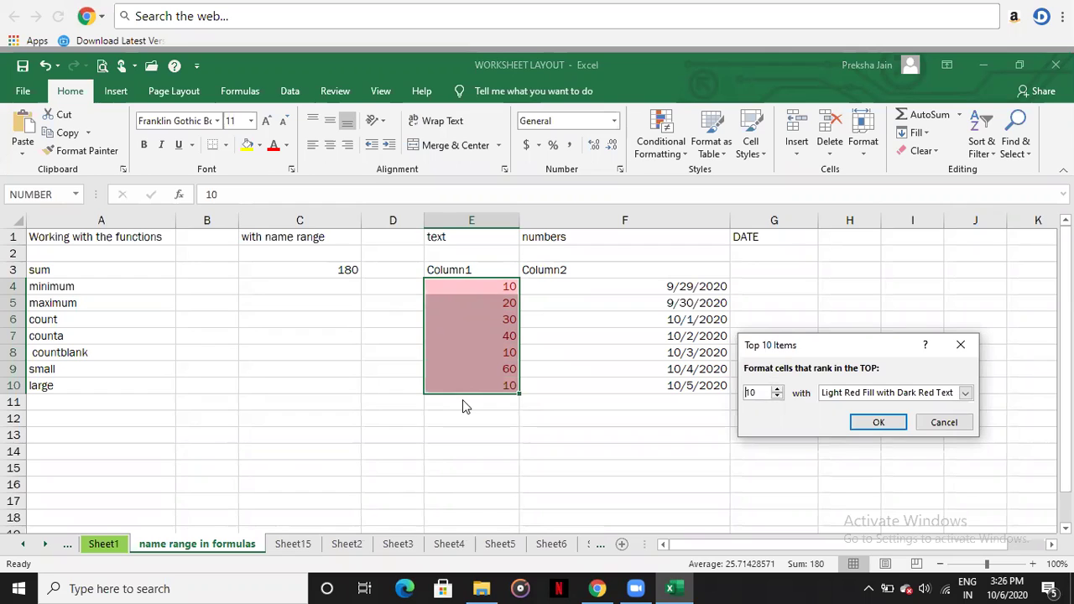
left_click(875, 422)
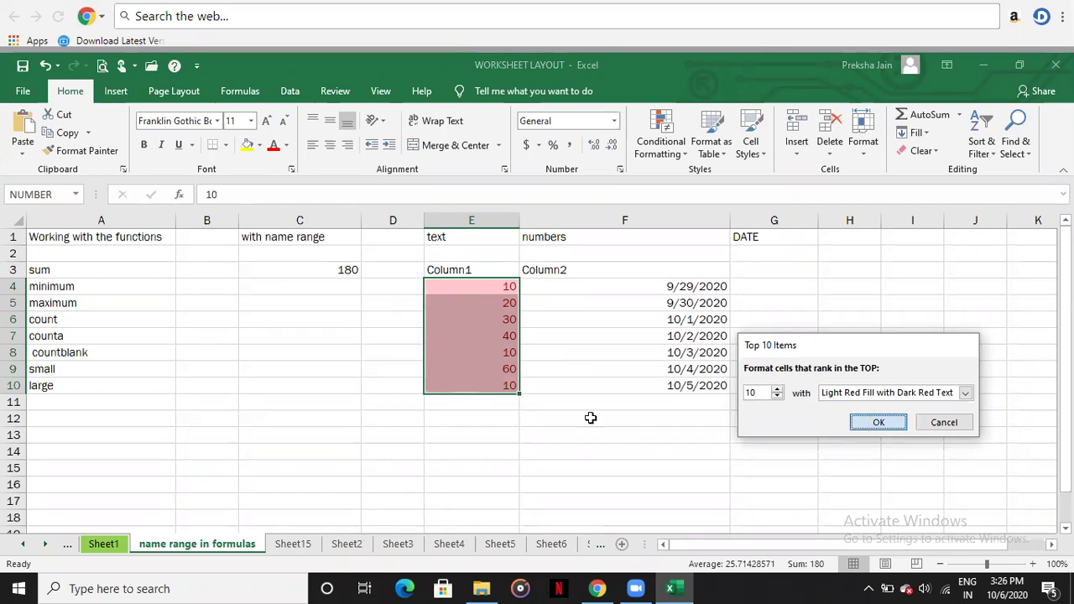
Extend the Column1 list by entering 70, 80, 90 and 100 in cells E11 to E14
left_click(472, 401)
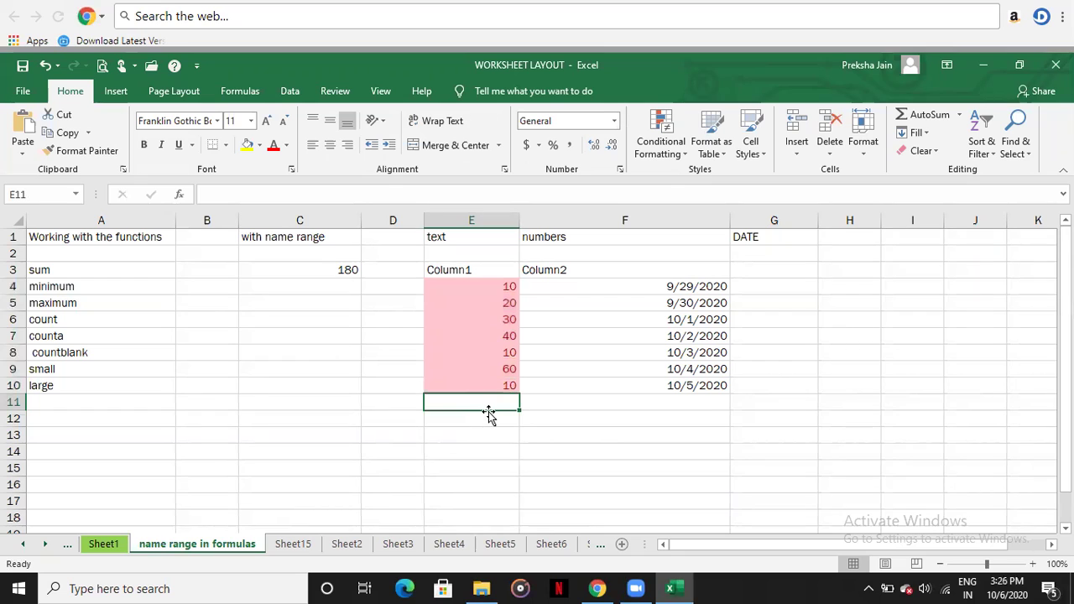
type("70")
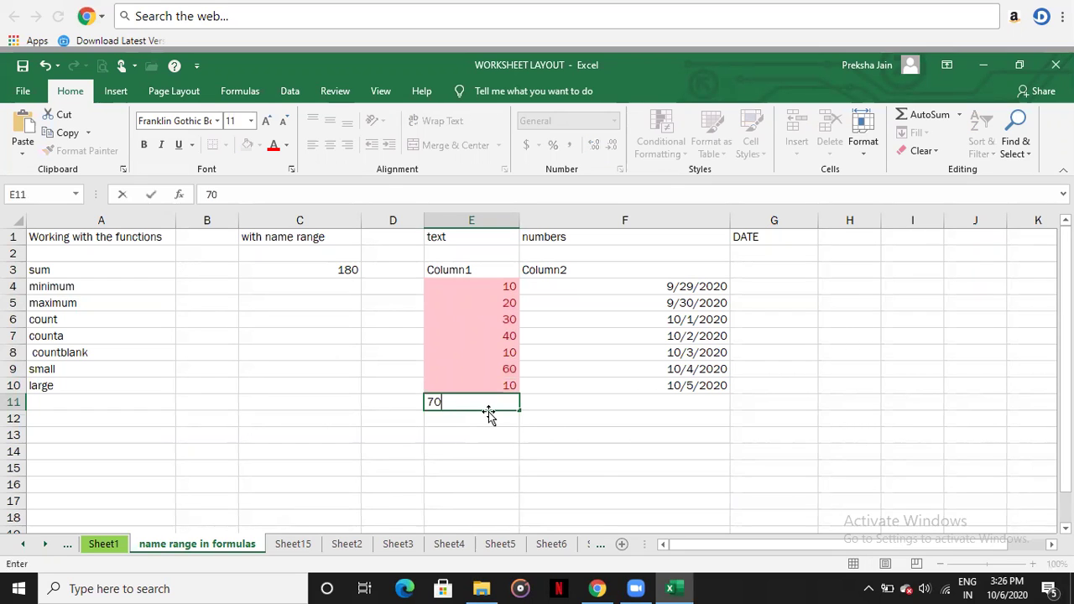
key("Return")
type("80")
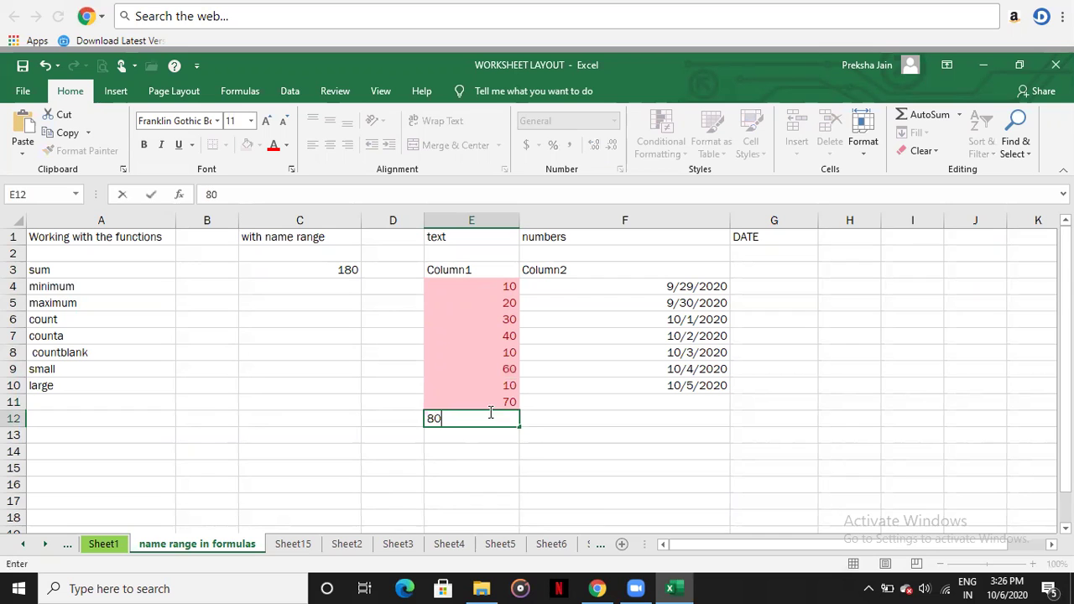
key("Return")
type("90")
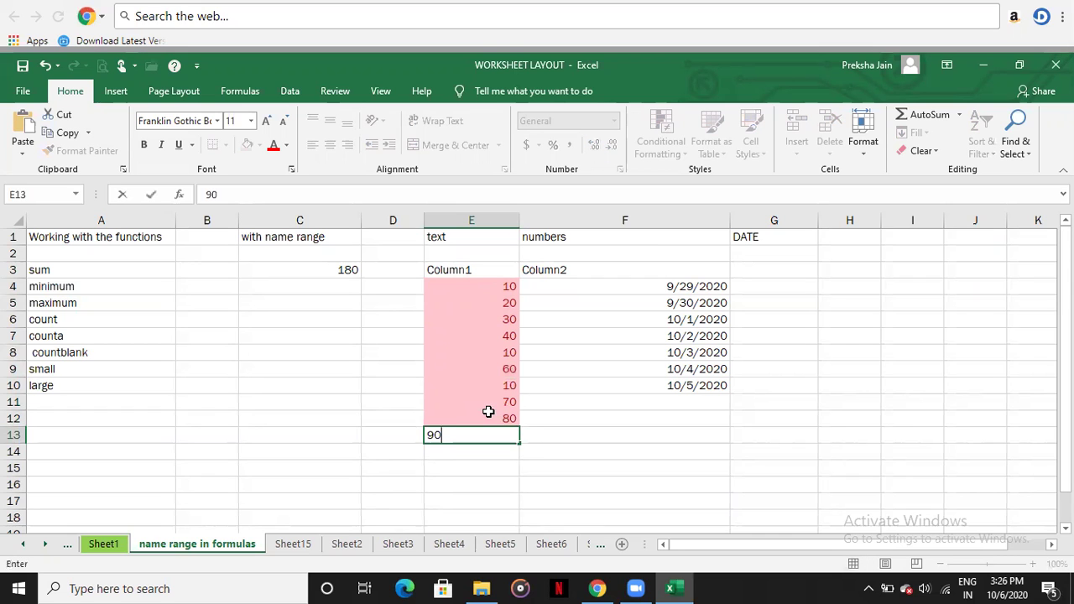
key("Return")
type("100")
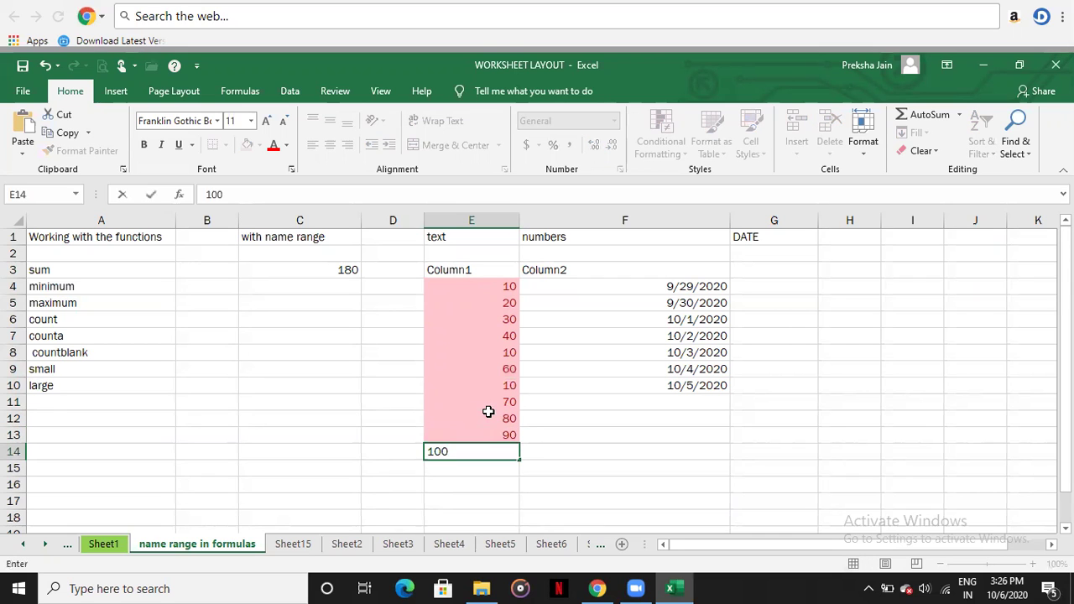
key("Return")
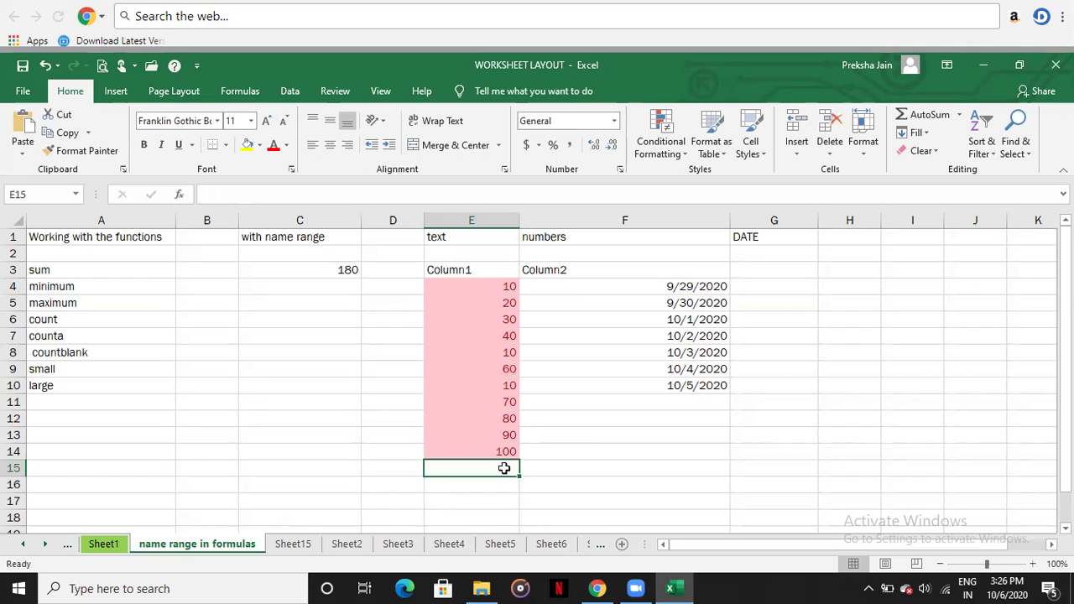
Enter the values 10, 5, 6 and 67 in cells E15 to E18
type("10")
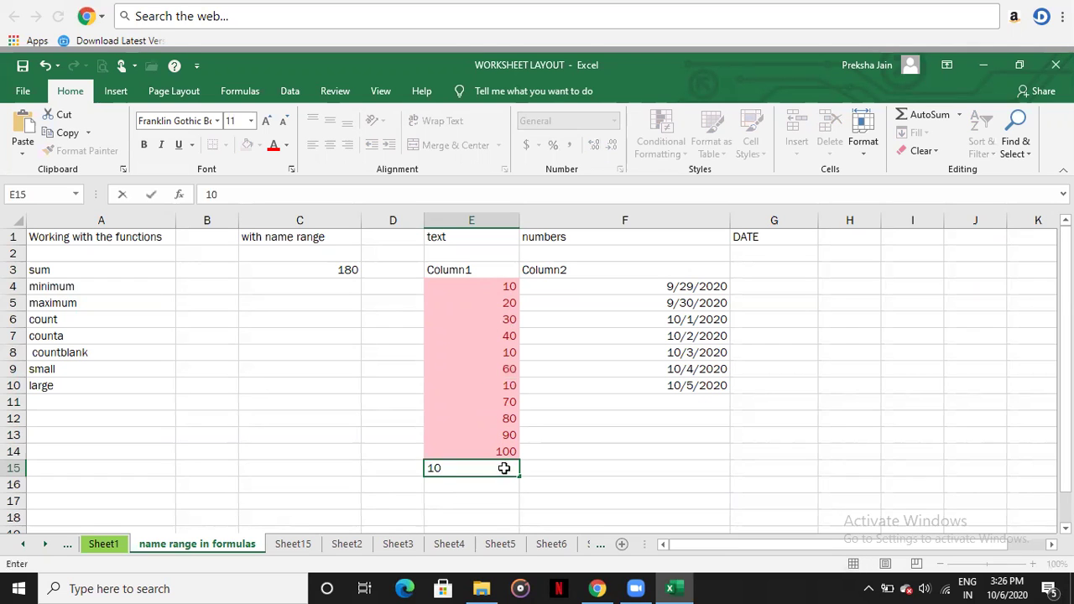
key("Return")
type("5")
key("Return")
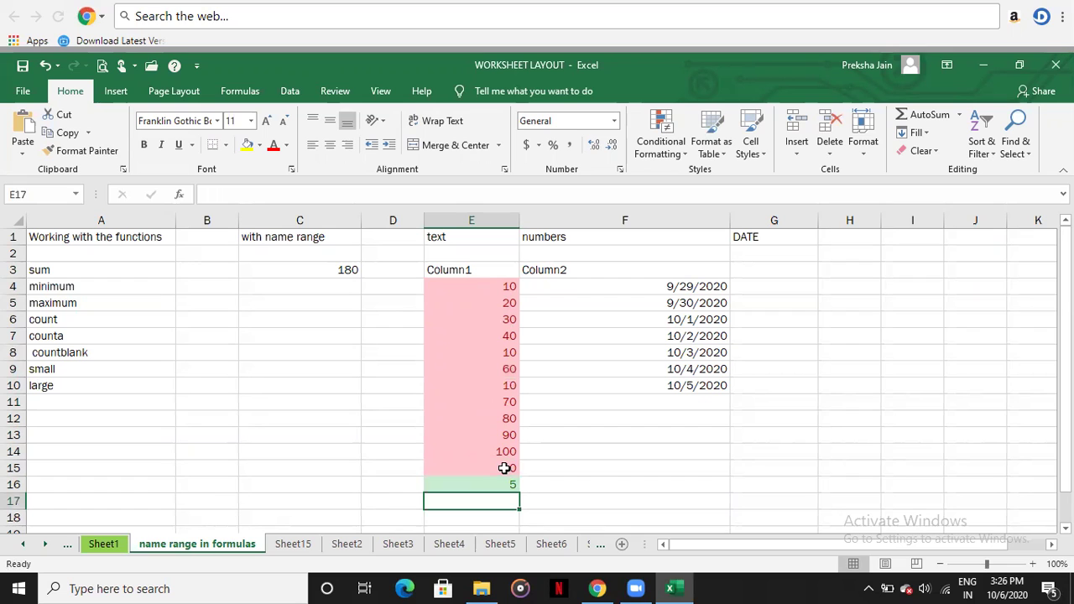
type("6")
key("Return")
type("67")
key("Return")
Highlight the top 10 items in E4:E18 using Yellow Fill with Dark Yellow Text
left_click_drag(494, 271, 498, 501)
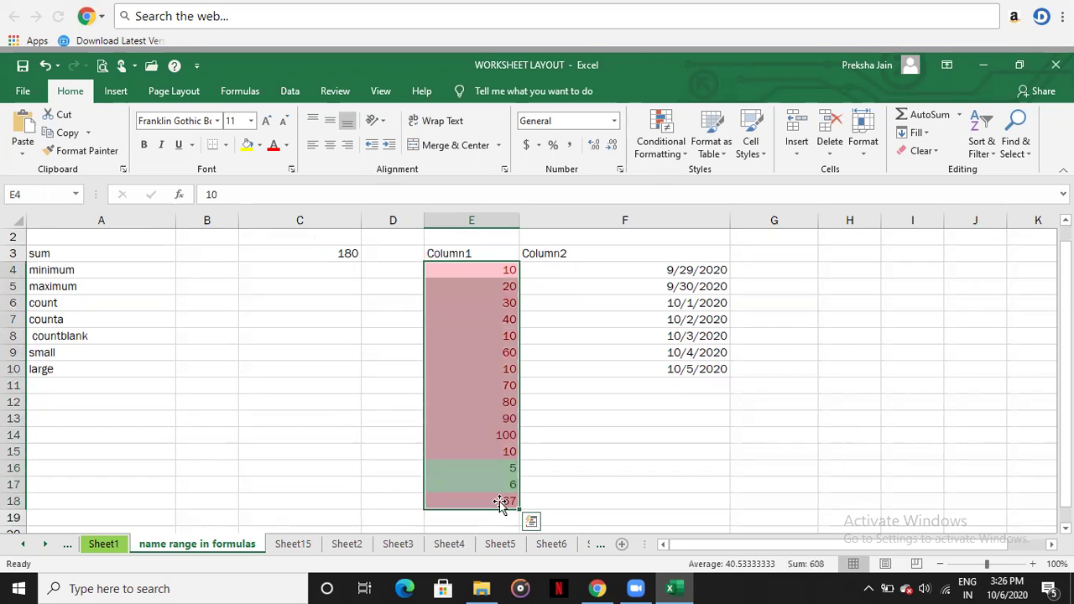
left_click(675, 130)
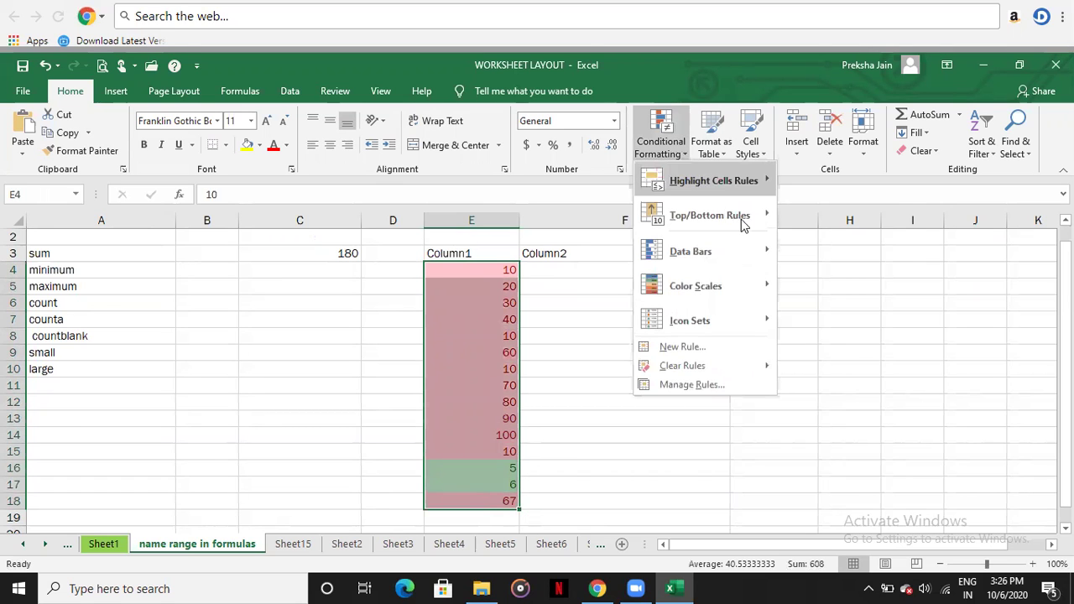
mouse_move(721, 217)
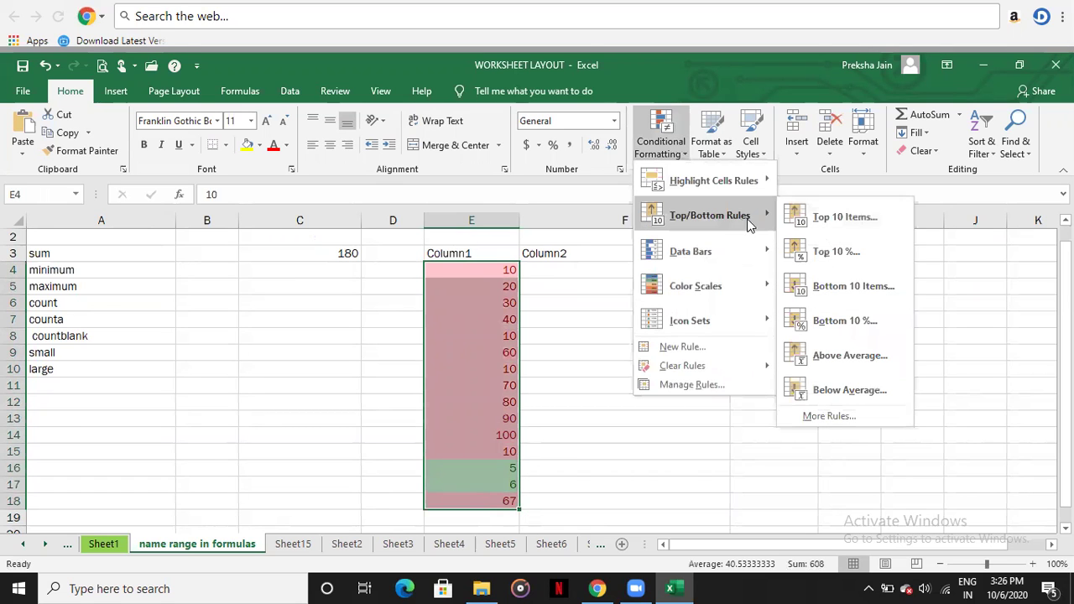
left_click(842, 216)
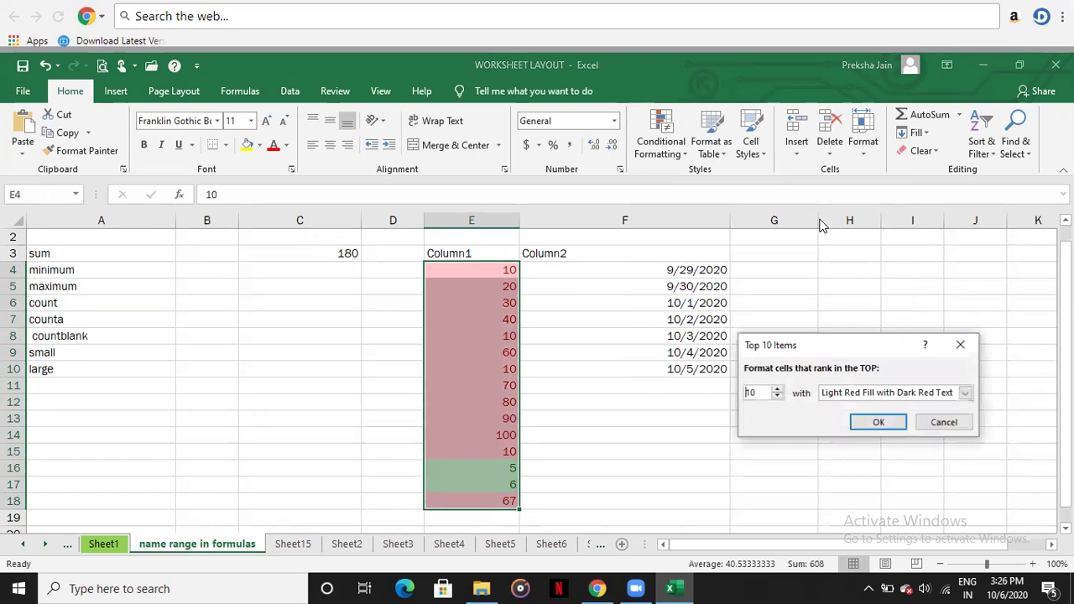
left_click(963, 393)
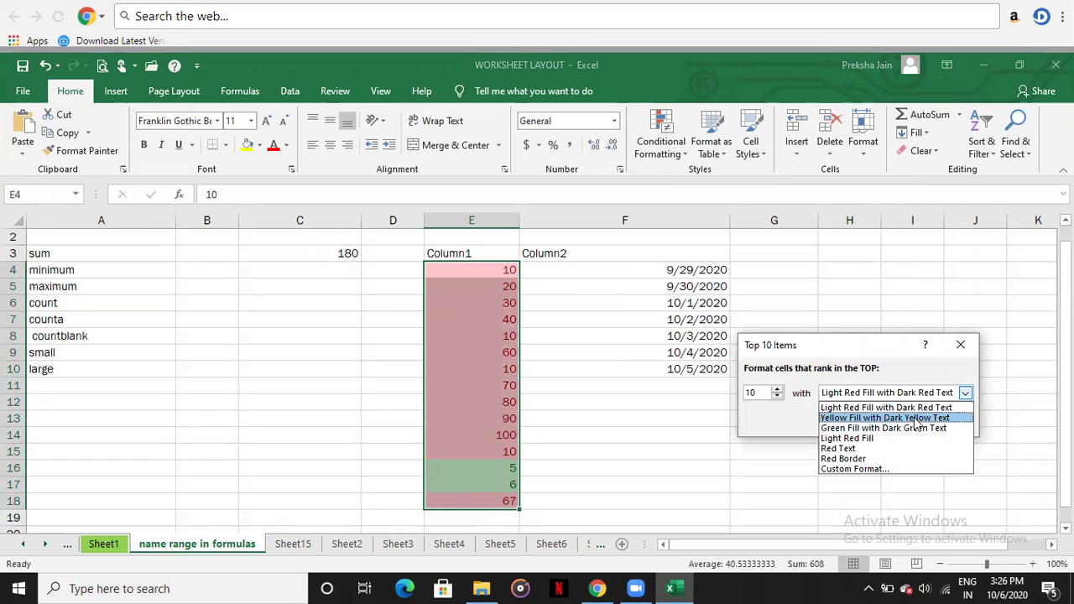
left_click(917, 417)
left_click(877, 422)
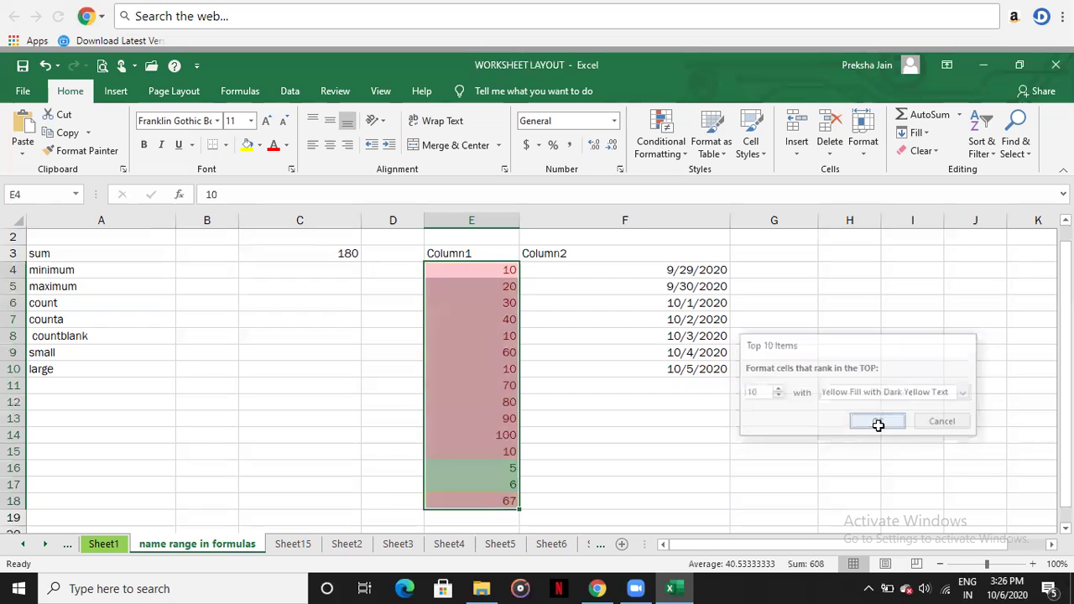
left_click(615, 488)
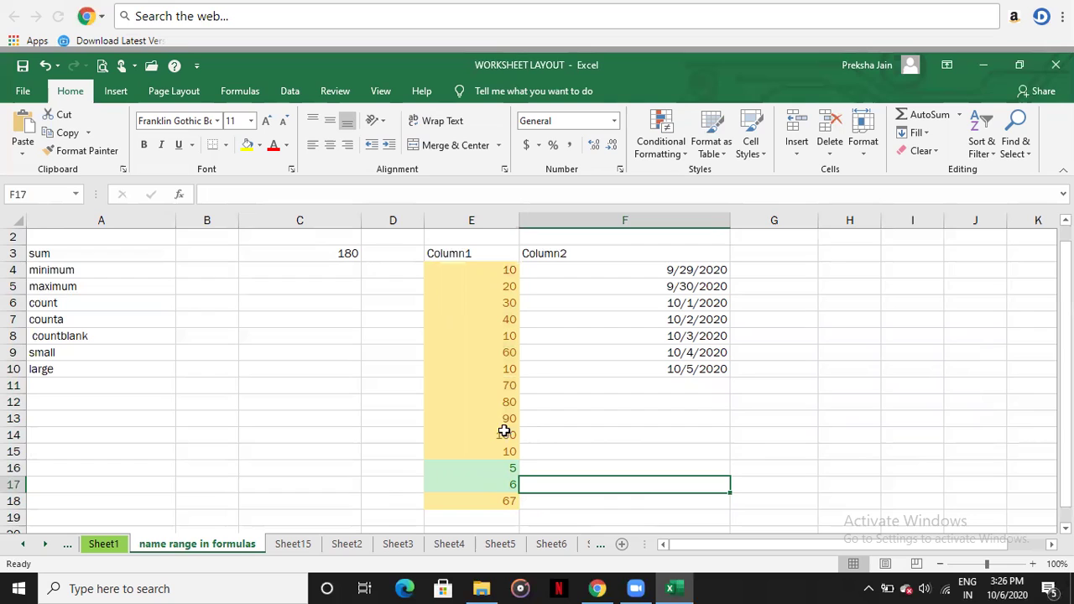
Replace the values in E12, E11, E10, E9 and E8 with 3, 4, 55, 11 and 9 respectively
left_click(496, 401)
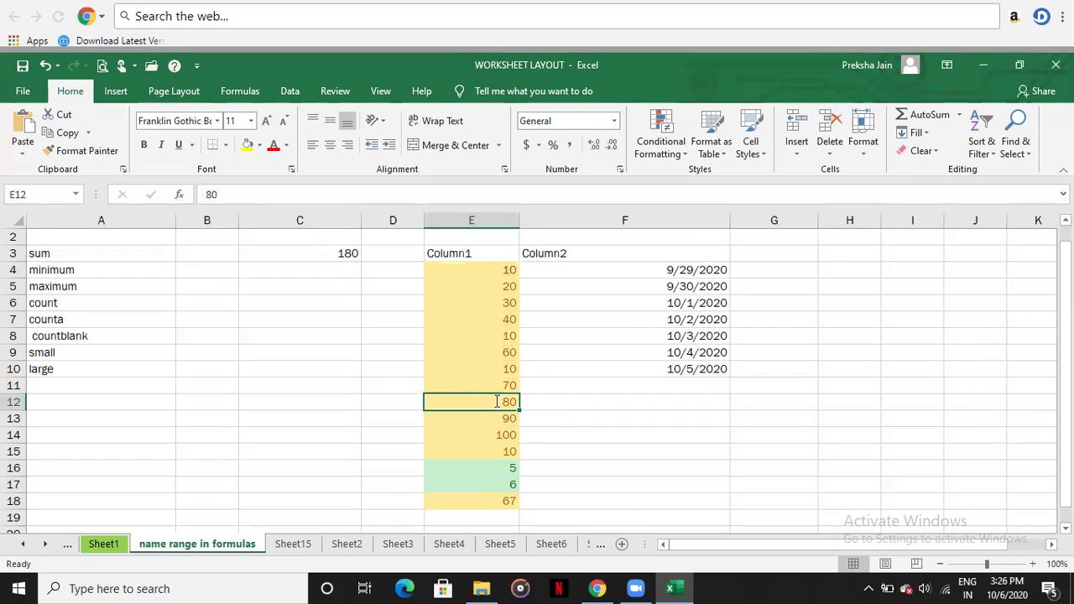
type("3")
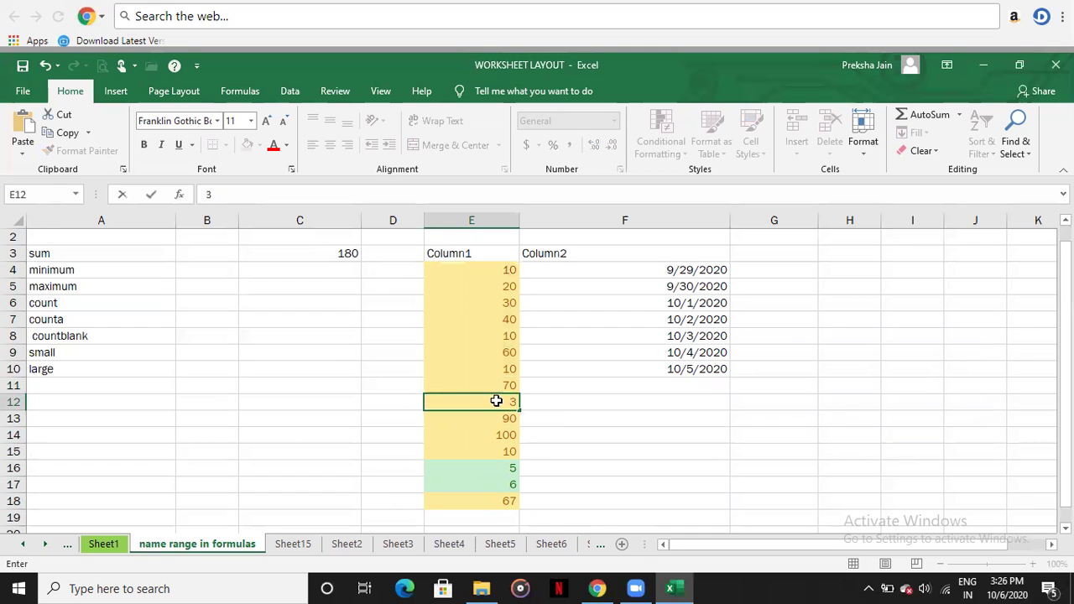
key("Up")
type("4")
key("Up")
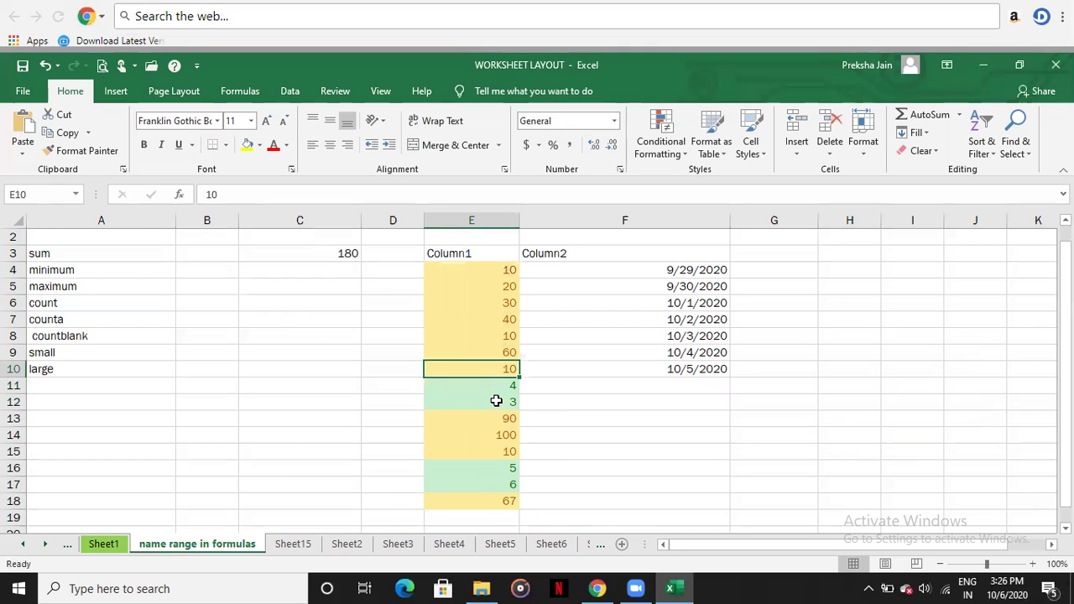
type("55")
key("Up")
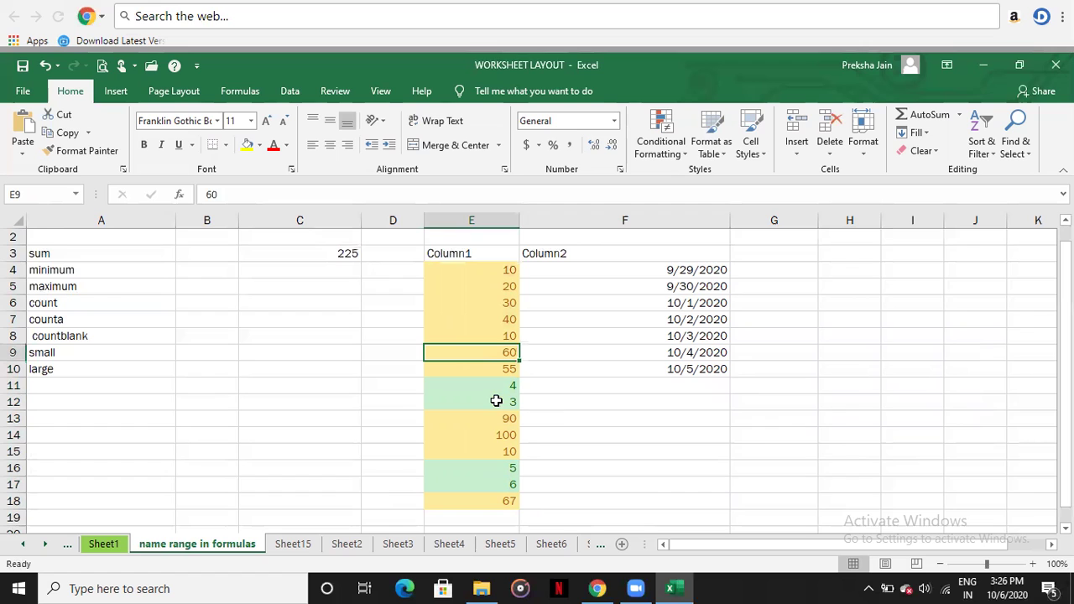
type("11")
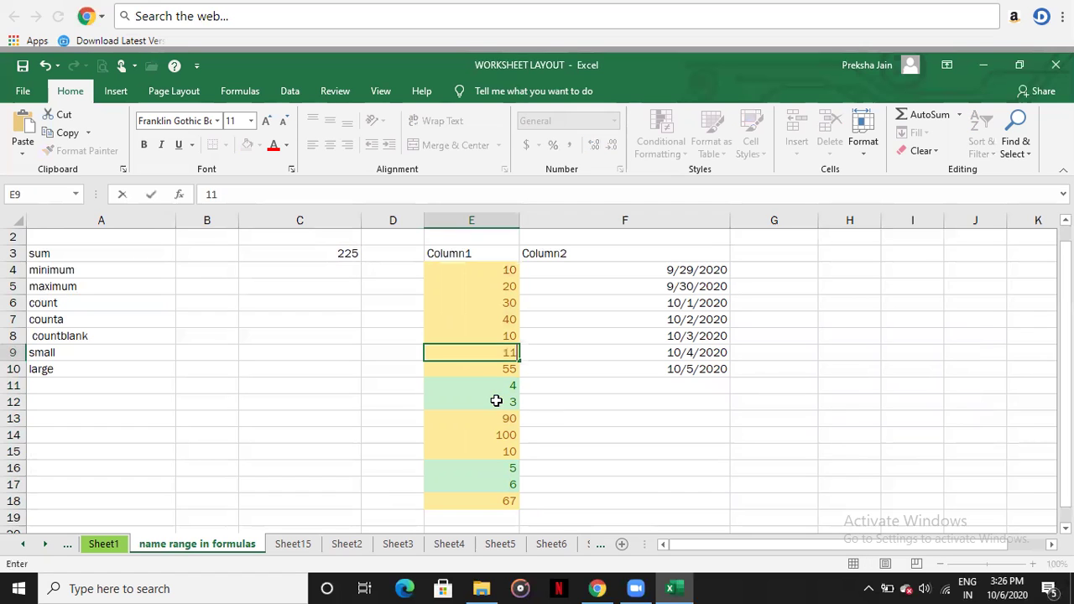
key("Up")
type("9")
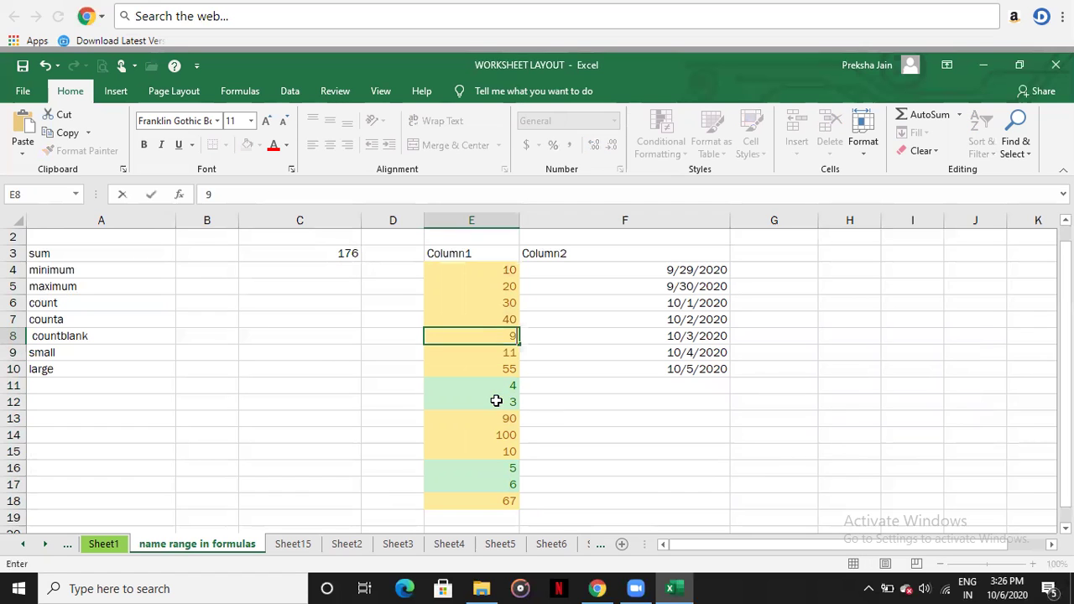
key("Up")
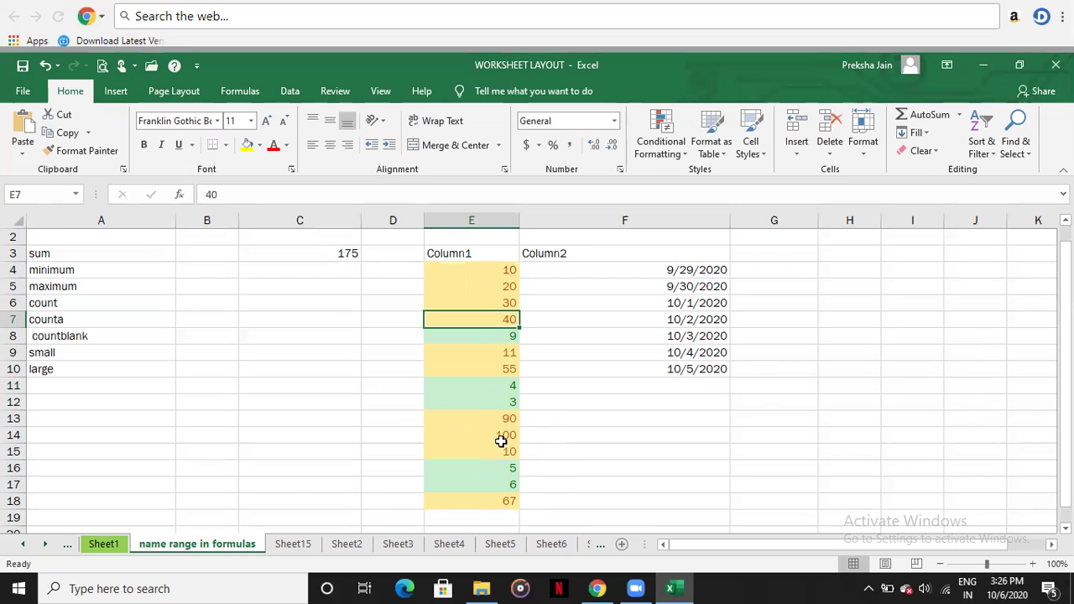
Change cell E14 to 200, E15 to 150 and E13 to 190
left_click(500, 435)
type("200")
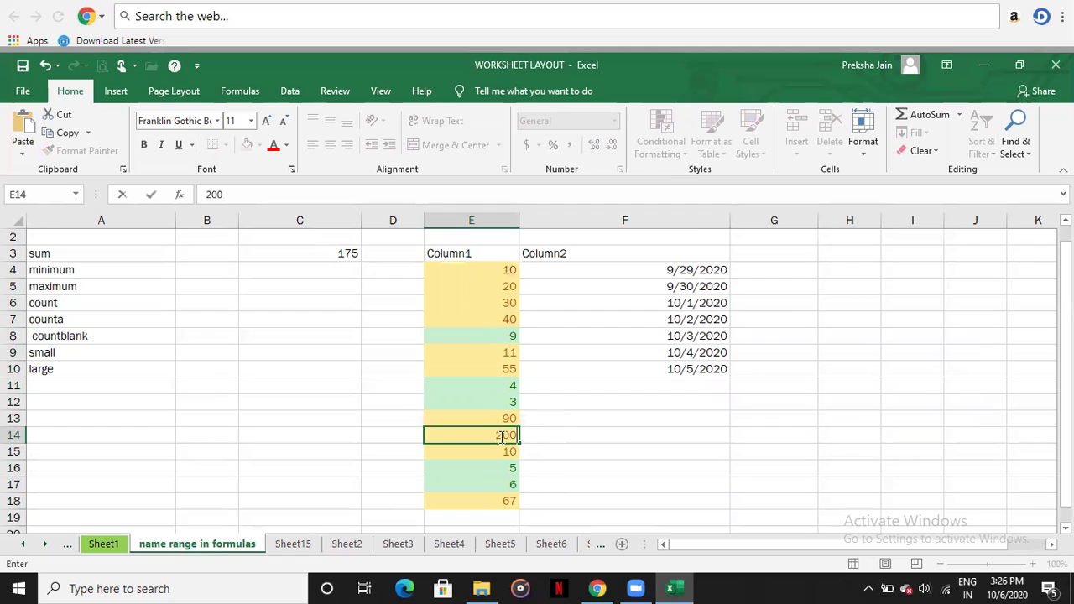
key("Return")
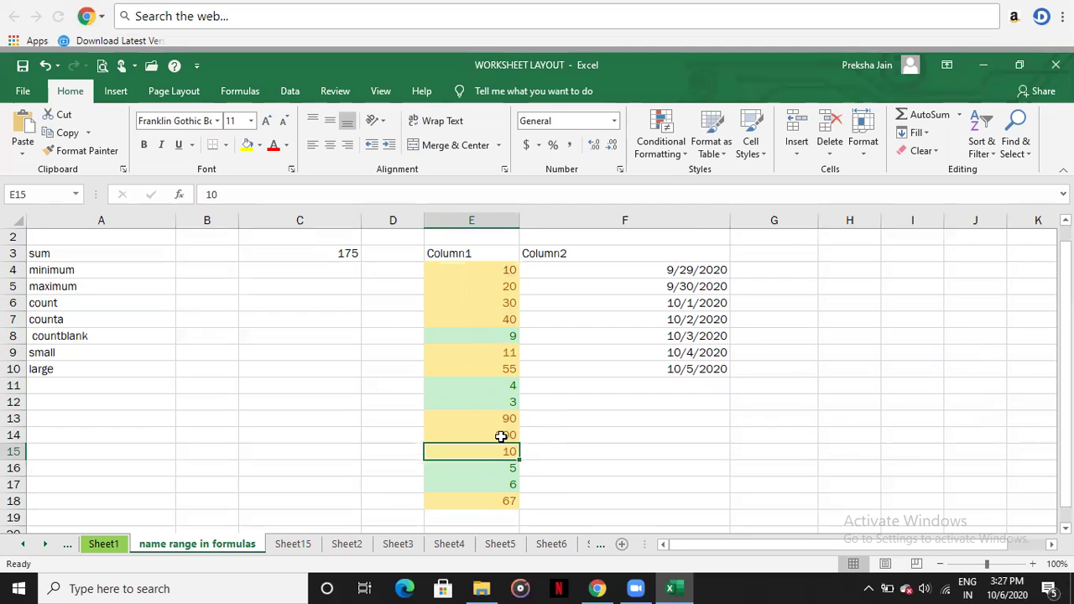
type("150")
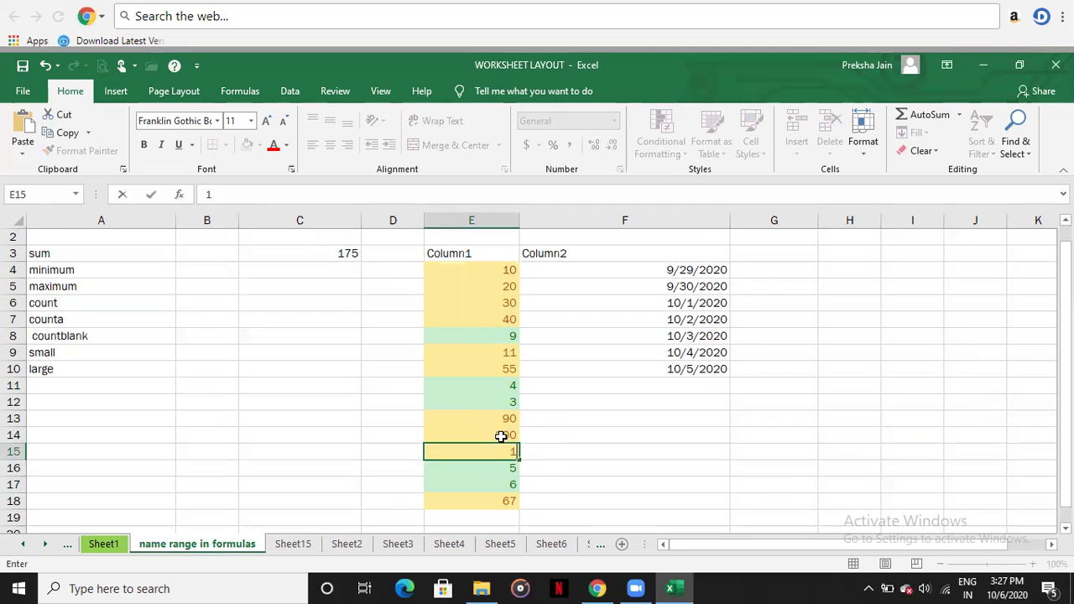
key("Up")
key("Up")
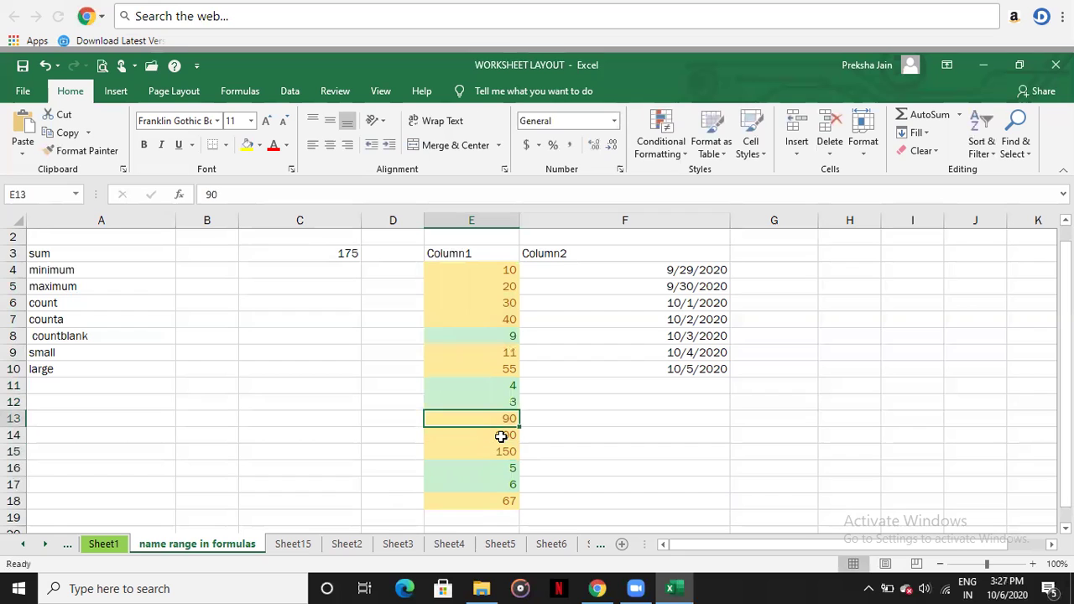
type("190")
key("Up")
Change cell E7 to 140, E6 to 130 and E5 to 120
key("Up")
key("Up")
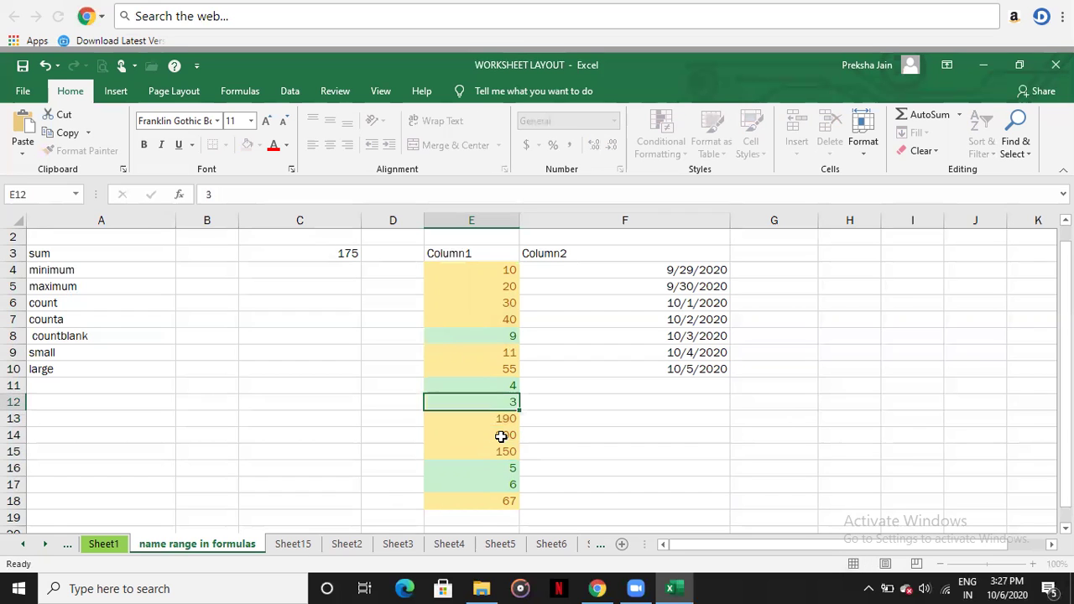
key("Up")
key("Up")
key("Up")
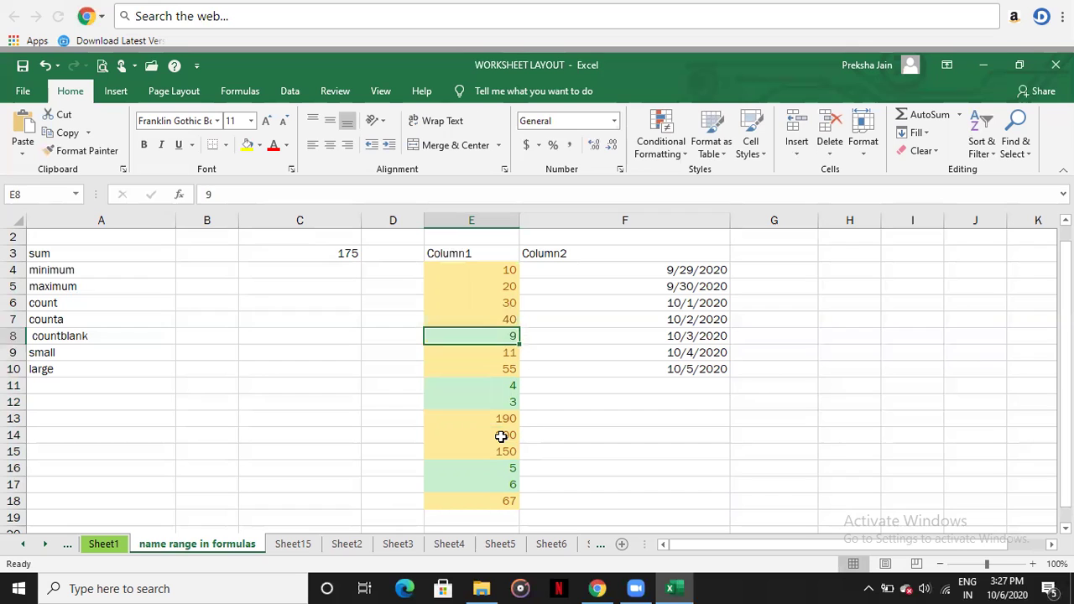
type("140")
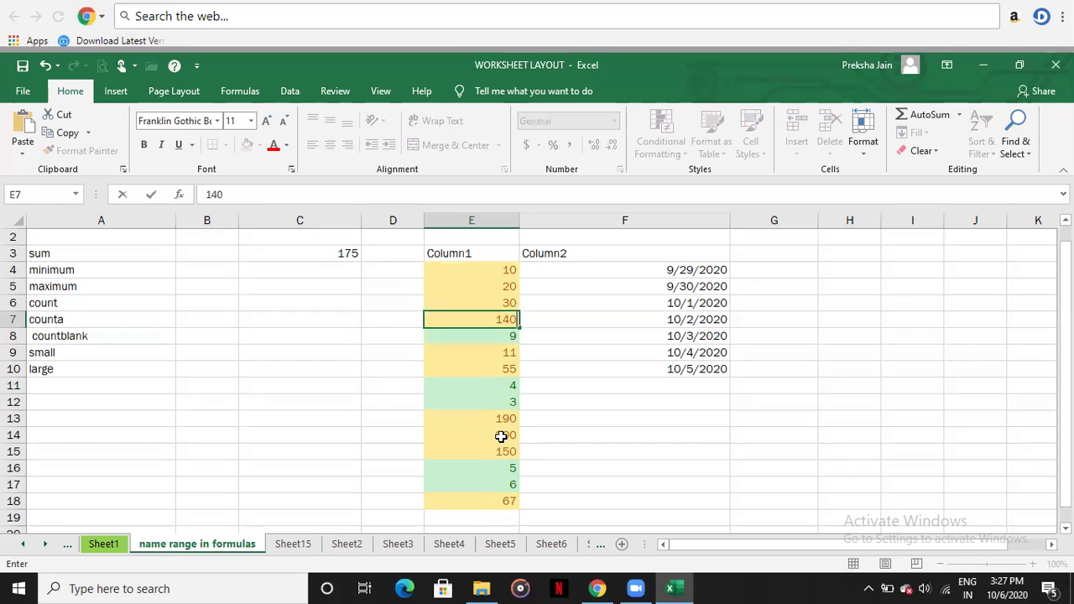
key("Up")
type("130")
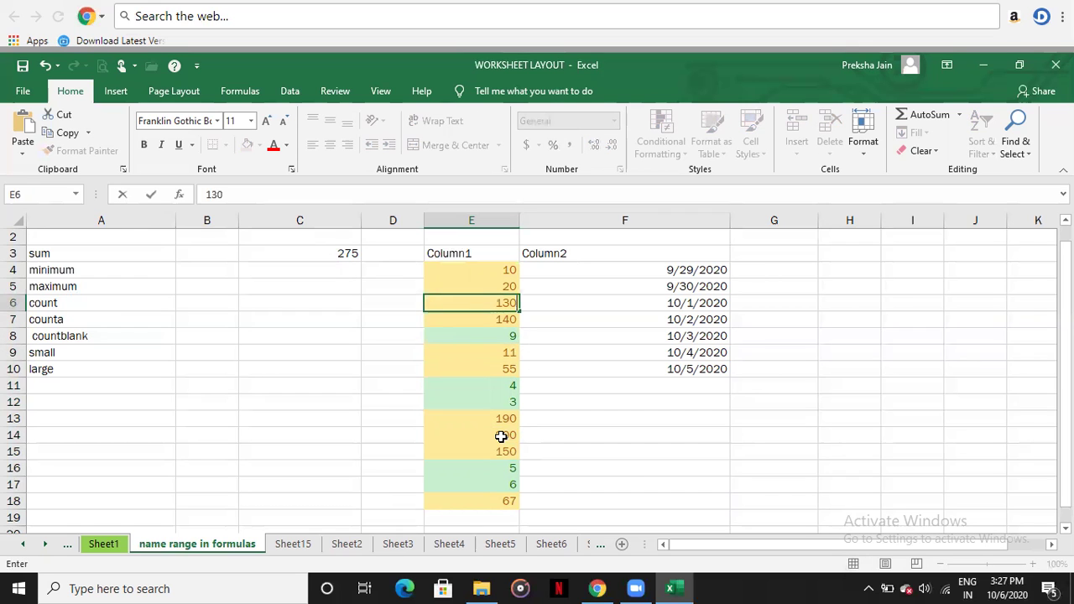
key("Up")
type("120")
key("Up")
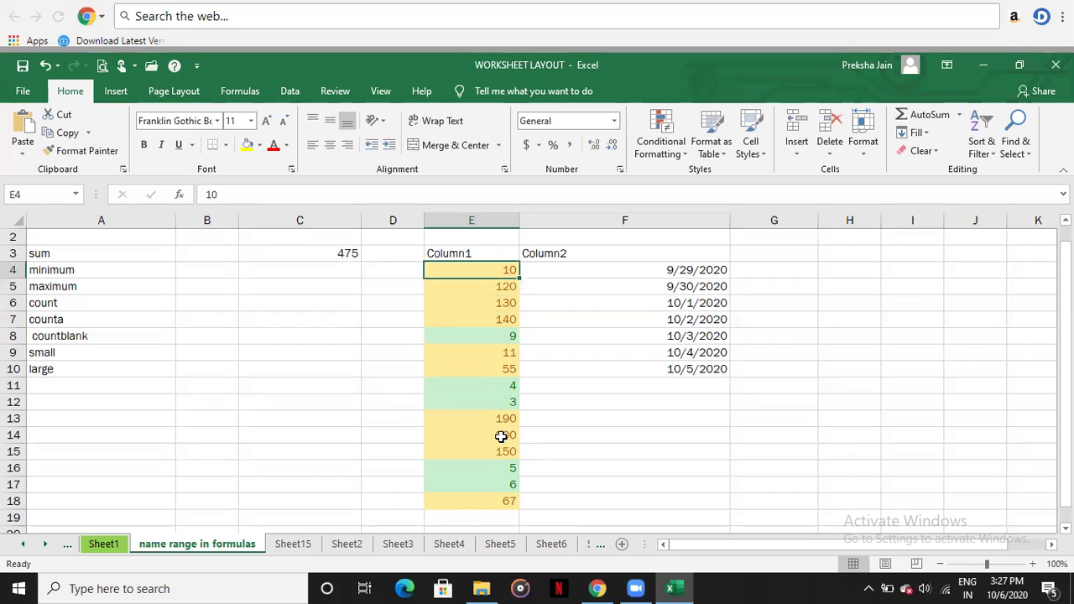
Set cell E4 to 110 and go down the list to the last value in E18
type("110")
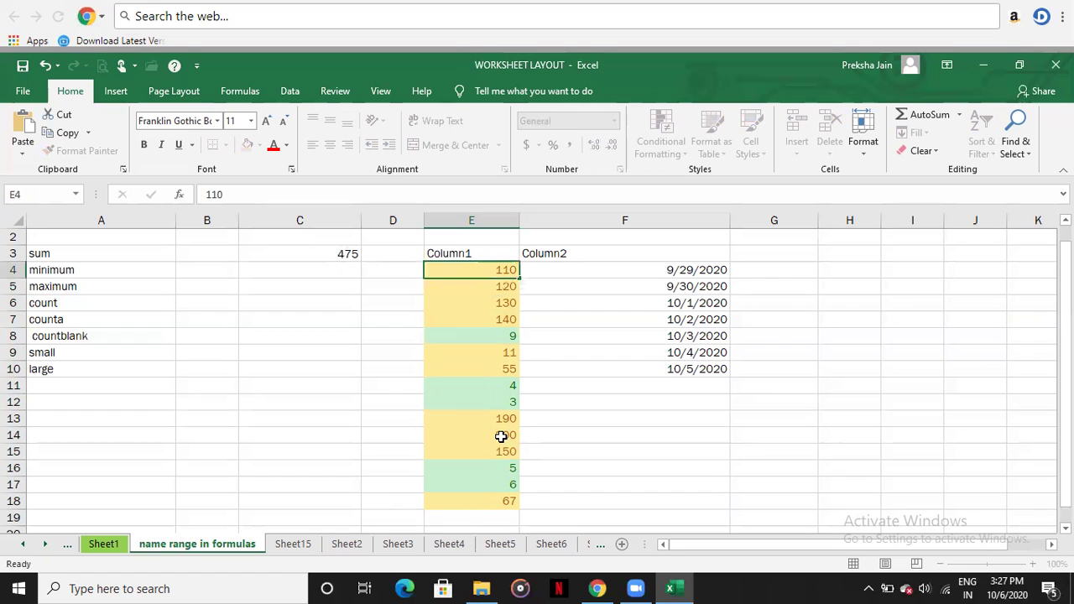
key("Return")
key("Down")
key("Down")
key("Down")
key("Down")
key("Down")
key("Down")
key("Down")
key("Down")
key("Down")
key("Down")
key("Down")
key("Down")
key("Down")
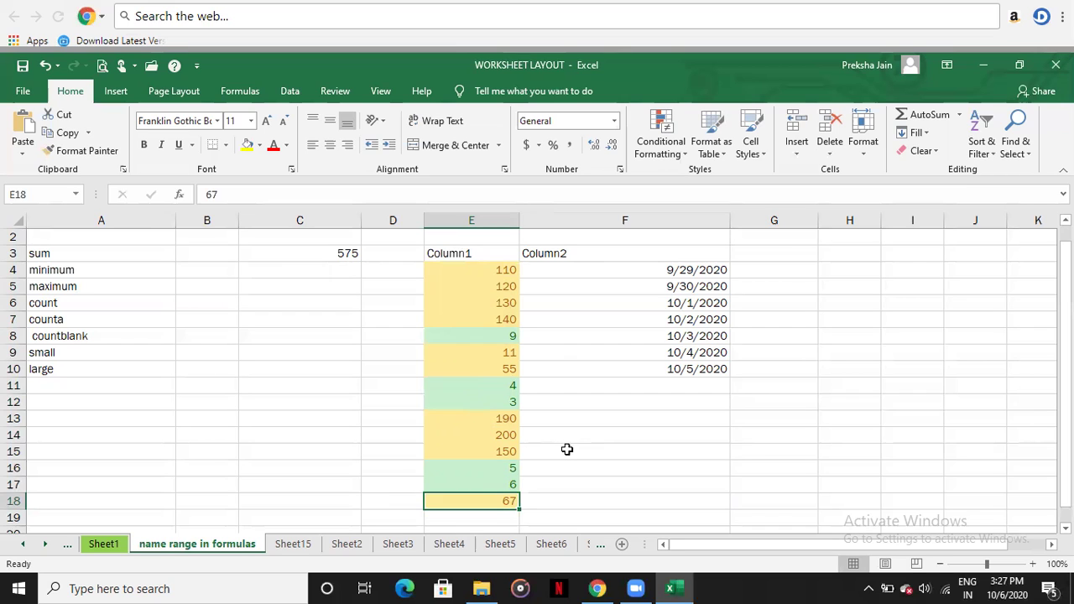
left_click(676, 153)
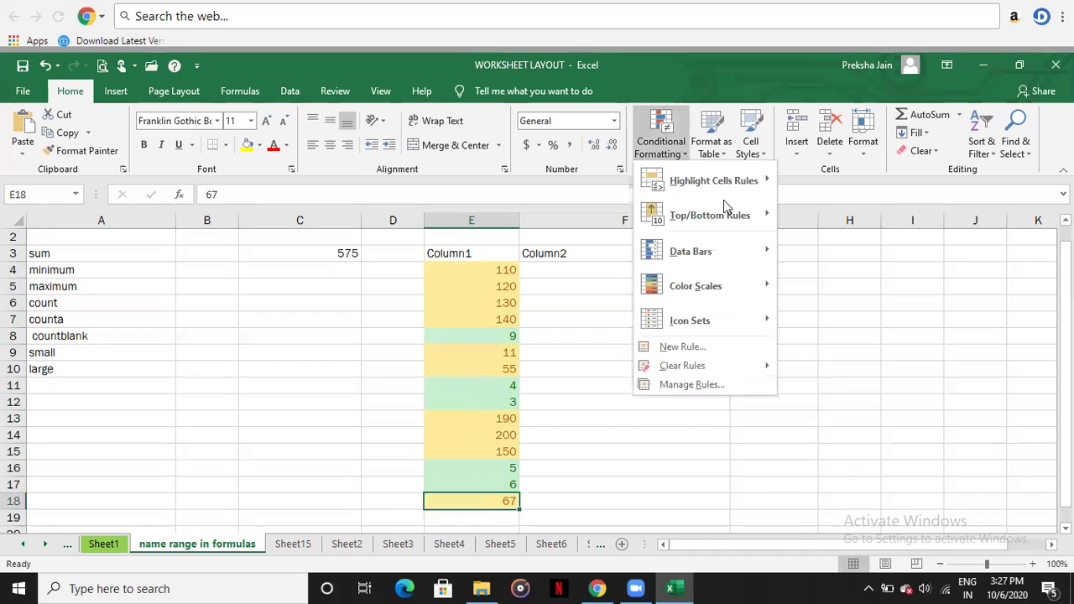
mouse_move(714, 370)
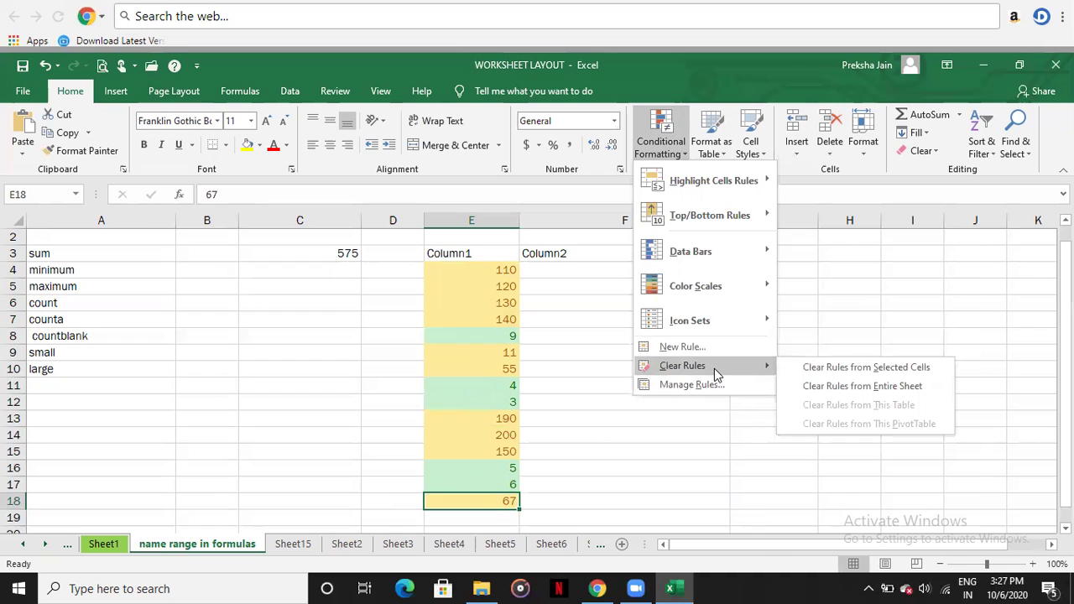
left_click(542, 500)
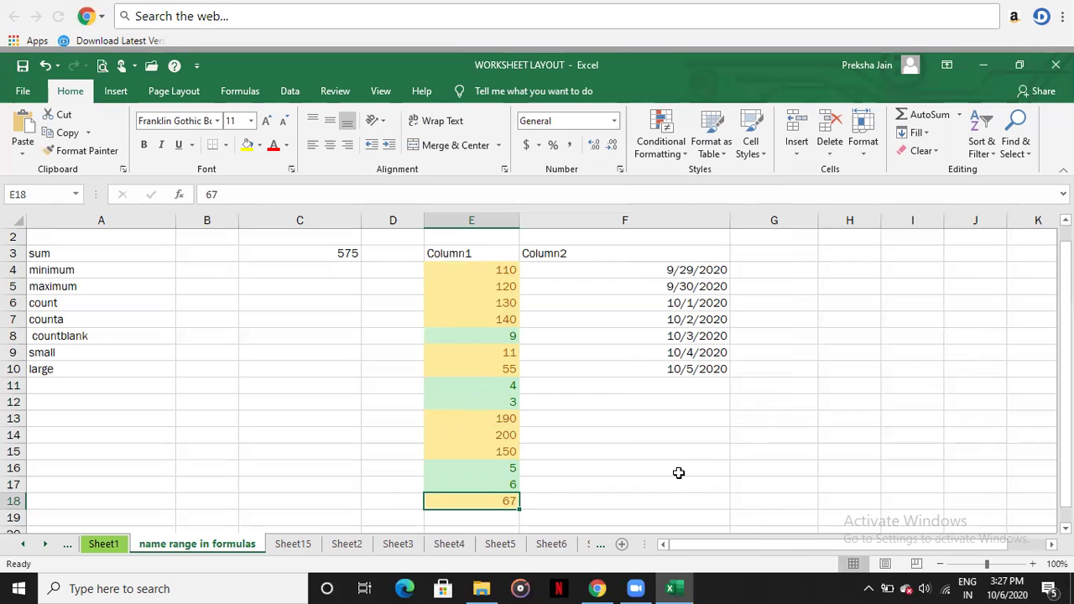
left_click_drag(1063, 384, 1064, 394)
left_click(846, 447)
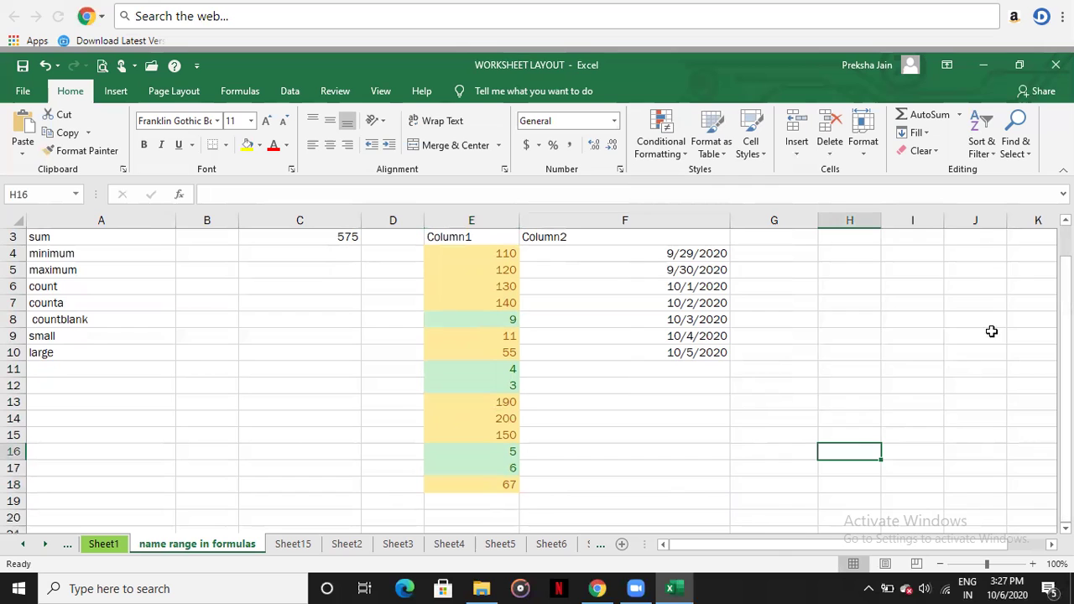
left_click_drag(849, 547, 857, 547)
left_click(992, 374)
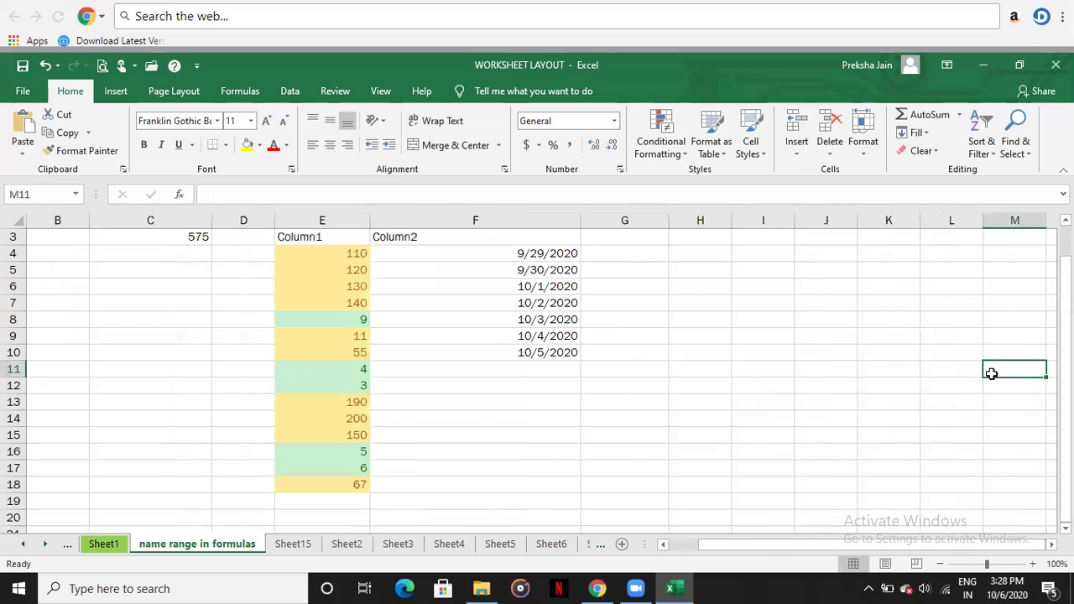
left_click(1009, 219)
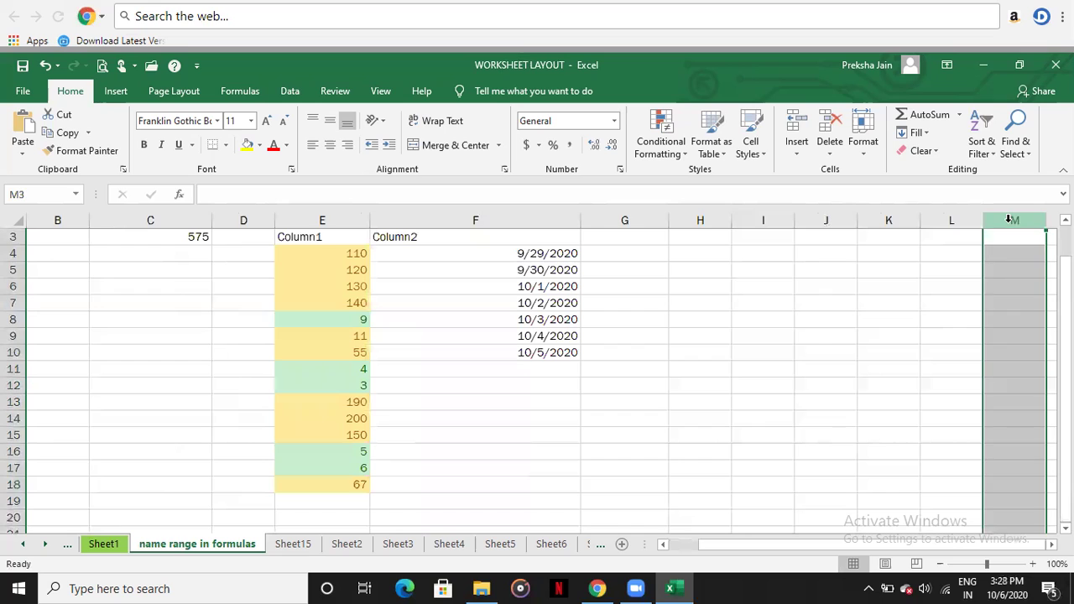
left_click(925, 342)
Select all cells on the sheet that have conditional formatting and clear the rules from those selected cells
left_click(1019, 326)
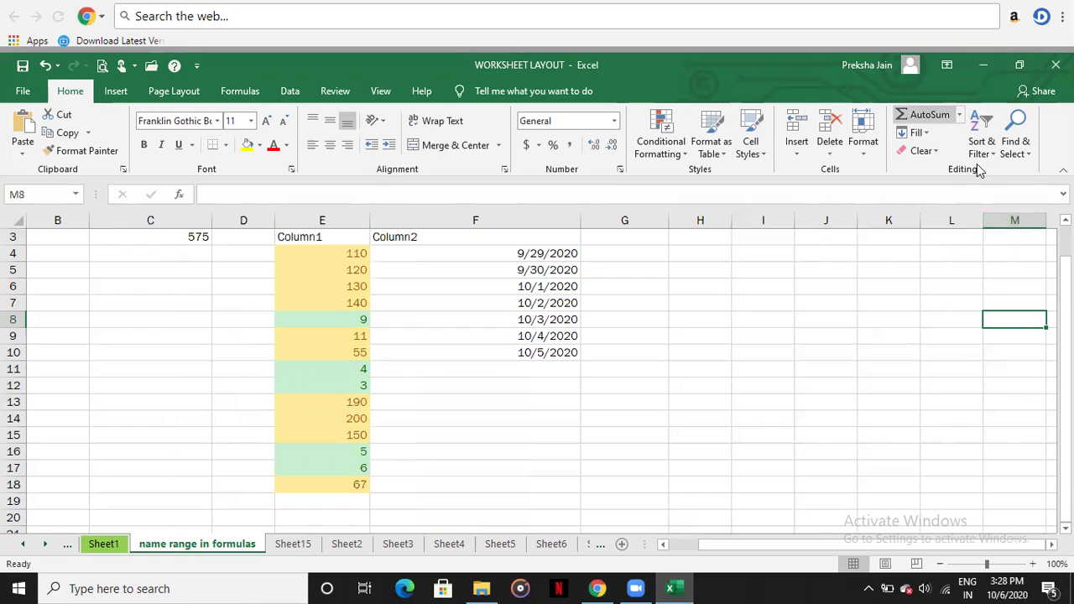
left_click(1020, 161)
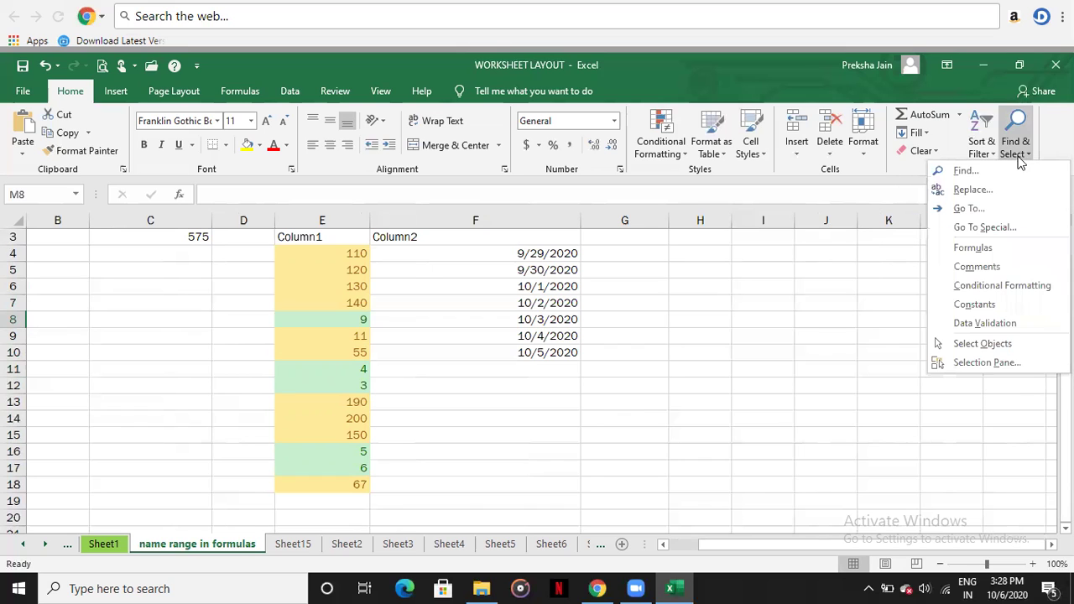
left_click(997, 286)
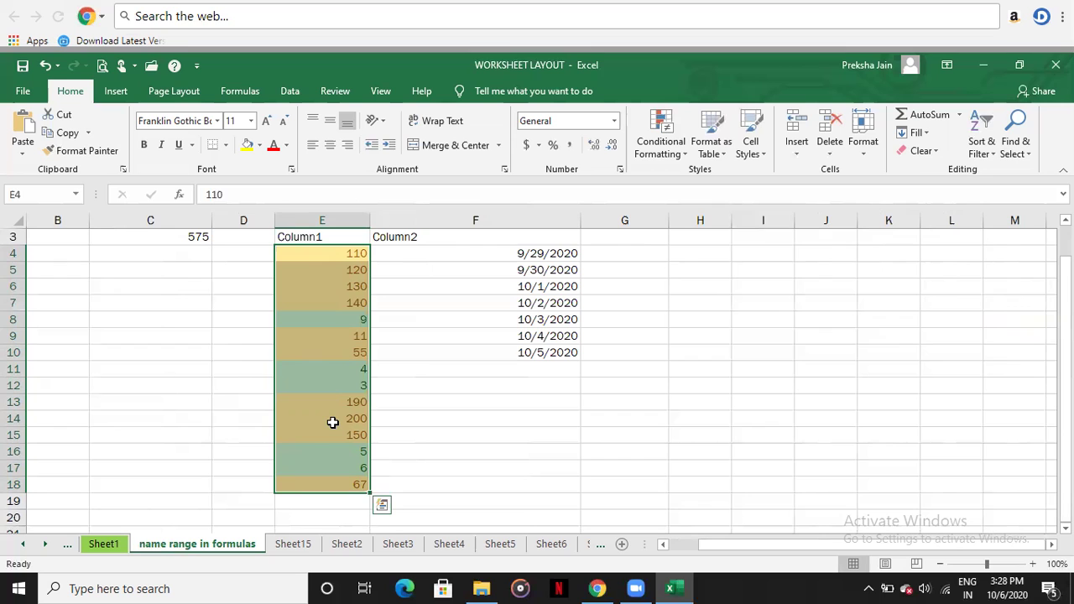
left_click(644, 156)
mouse_move(733, 365)
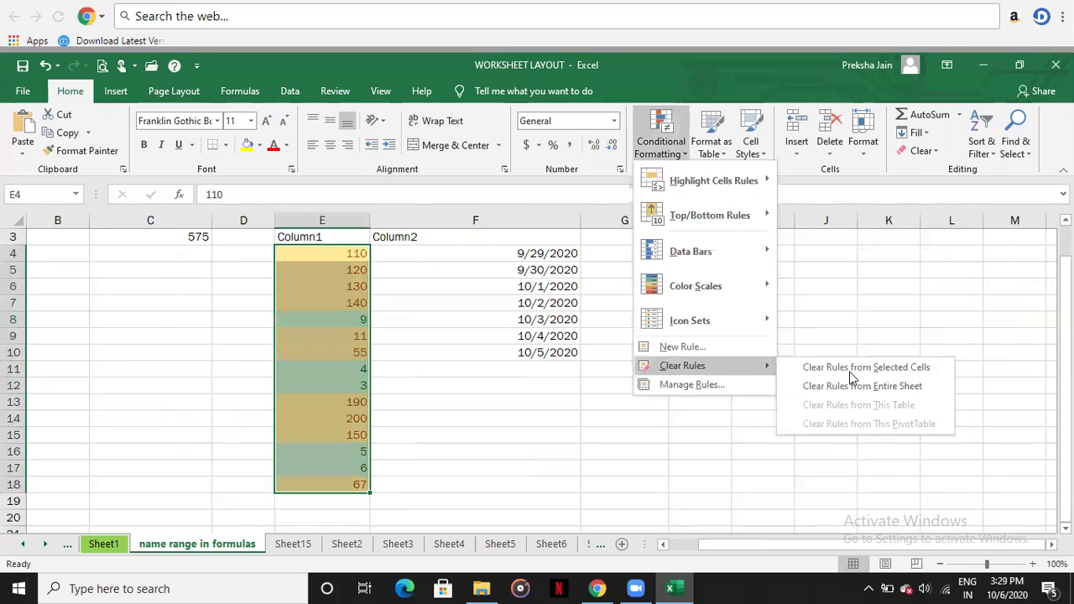
left_click(848, 371)
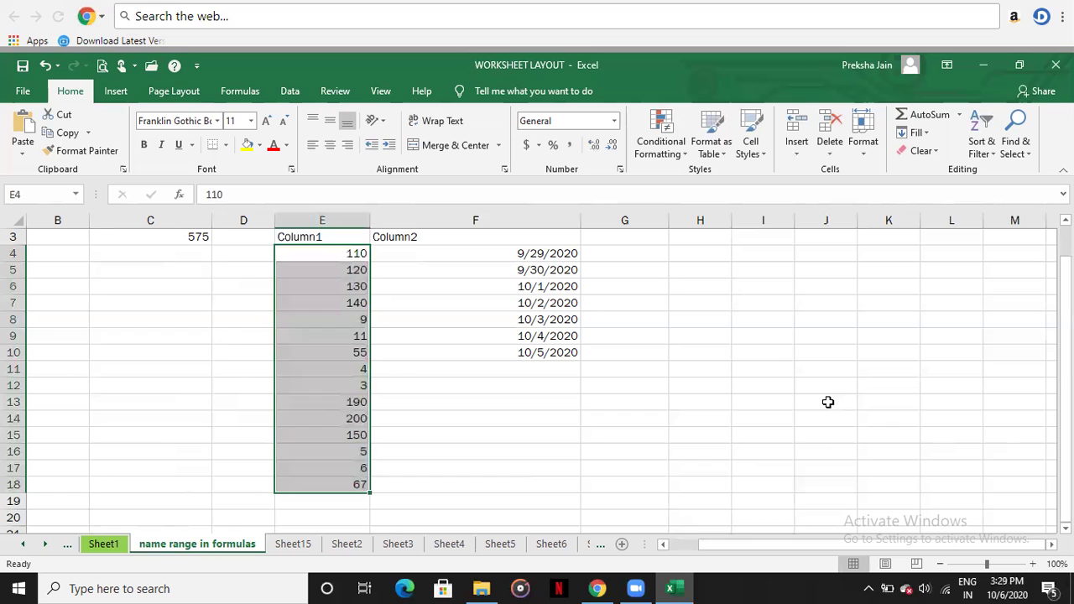
left_click(827, 402)
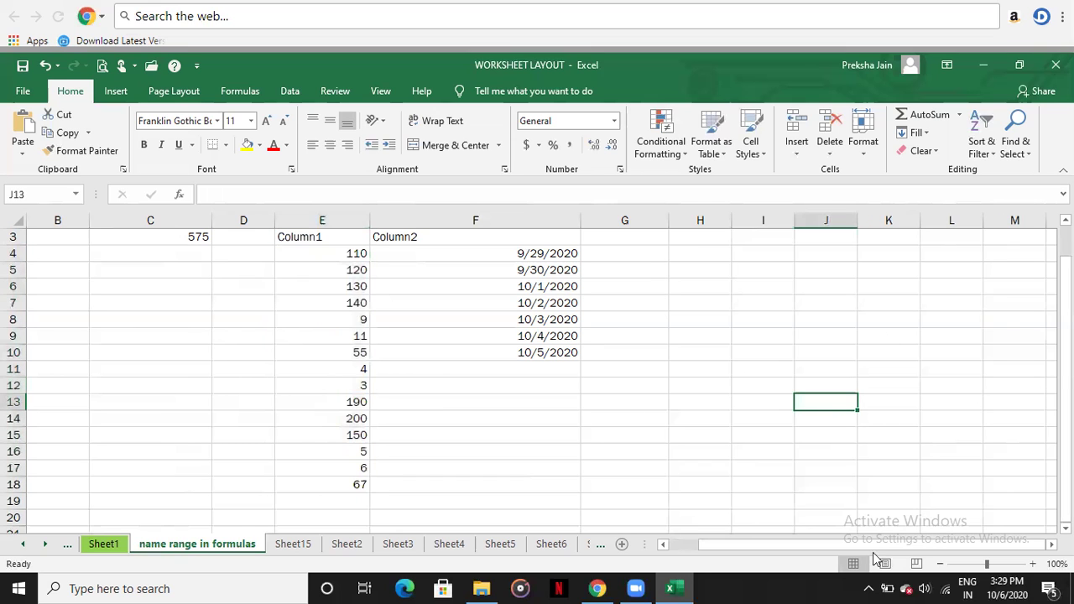
Move the function labels from A3:A10 to the column beside the numbers, starting at D3
left_click_drag(869, 547, 811, 546)
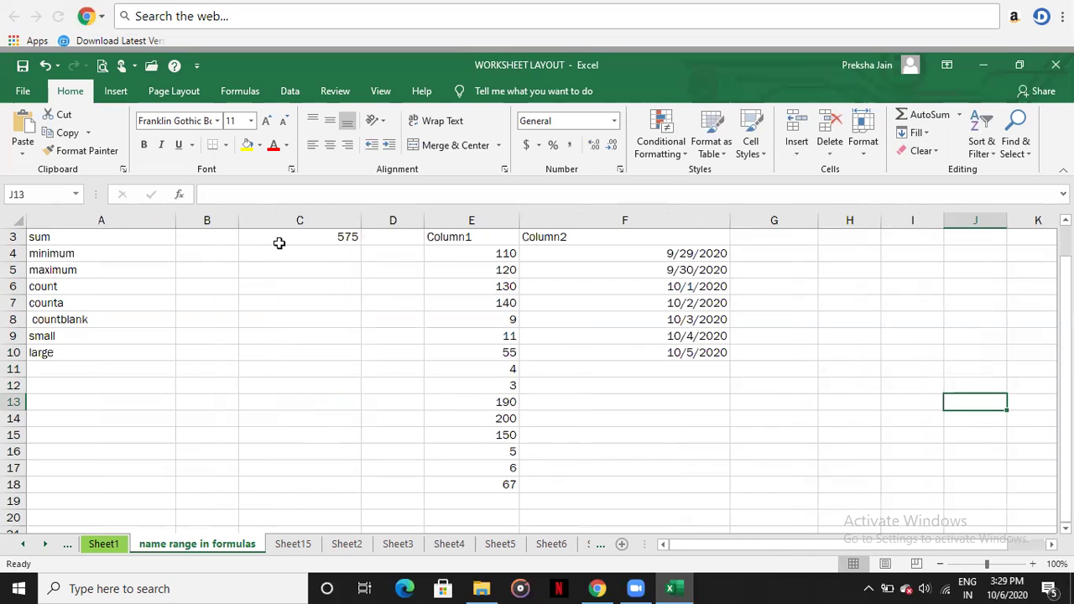
left_click_drag(65, 242, 81, 349)
left_click_drag(154, 330, 186, 336)
left_click_drag(130, 236, 163, 351)
left_click_drag(155, 236, 152, 355)
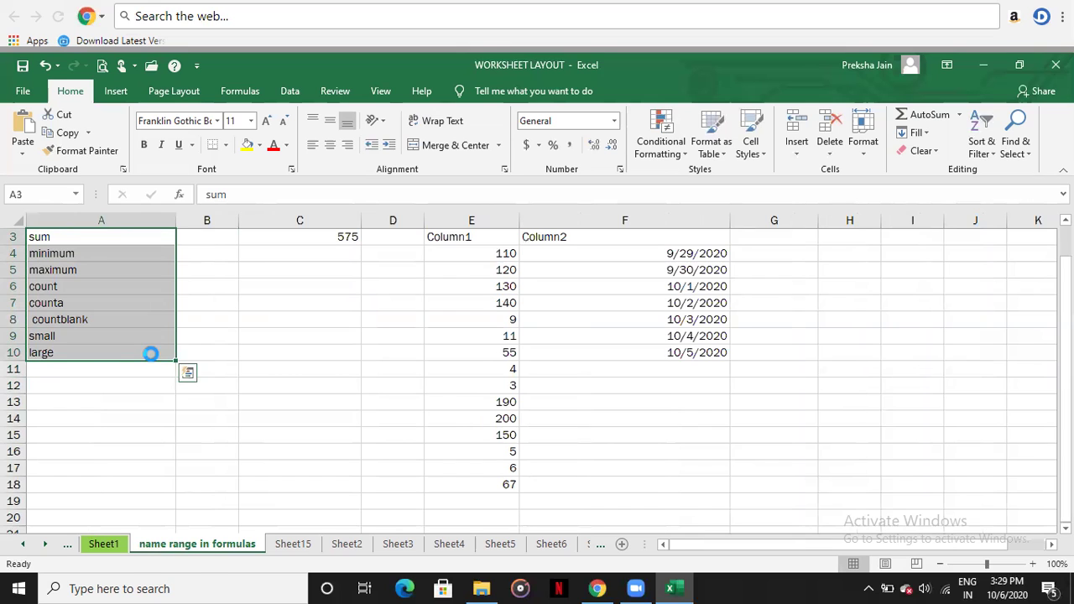
key("ctrl+c")
left_click(397, 238)
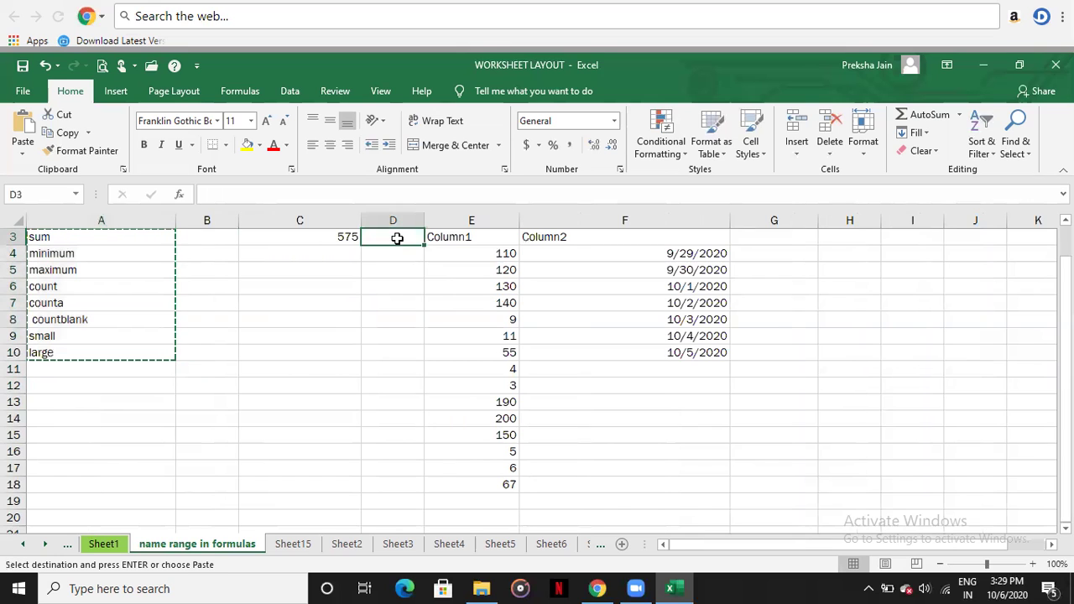
key("ctrl+v")
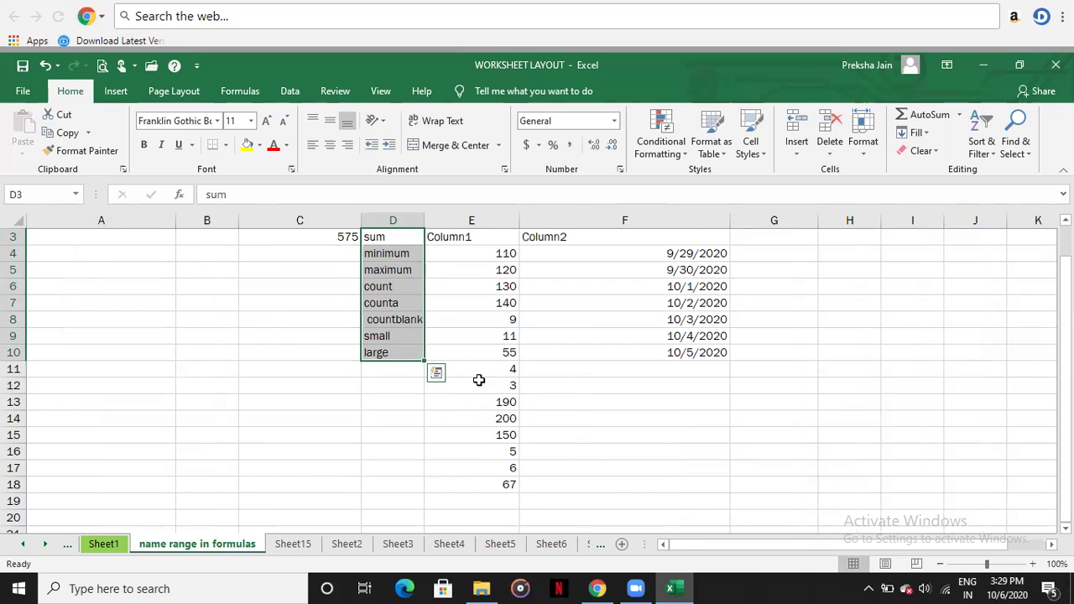
Delete the extra values in E11:E18 and the sum result in C3
left_click_drag(476, 373, 490, 492)
key("Delete")
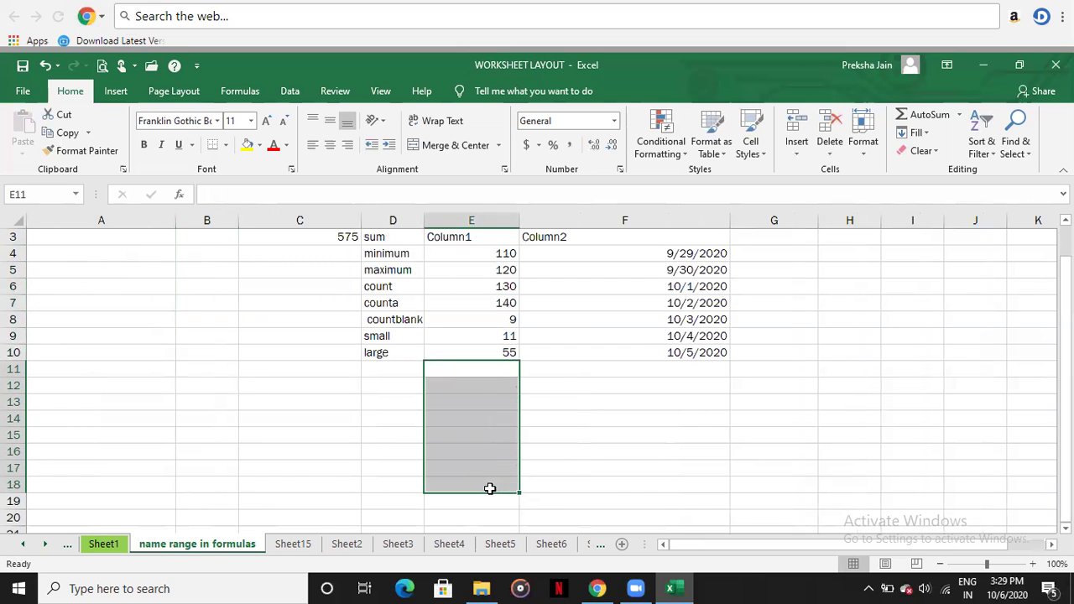
left_click(619, 400)
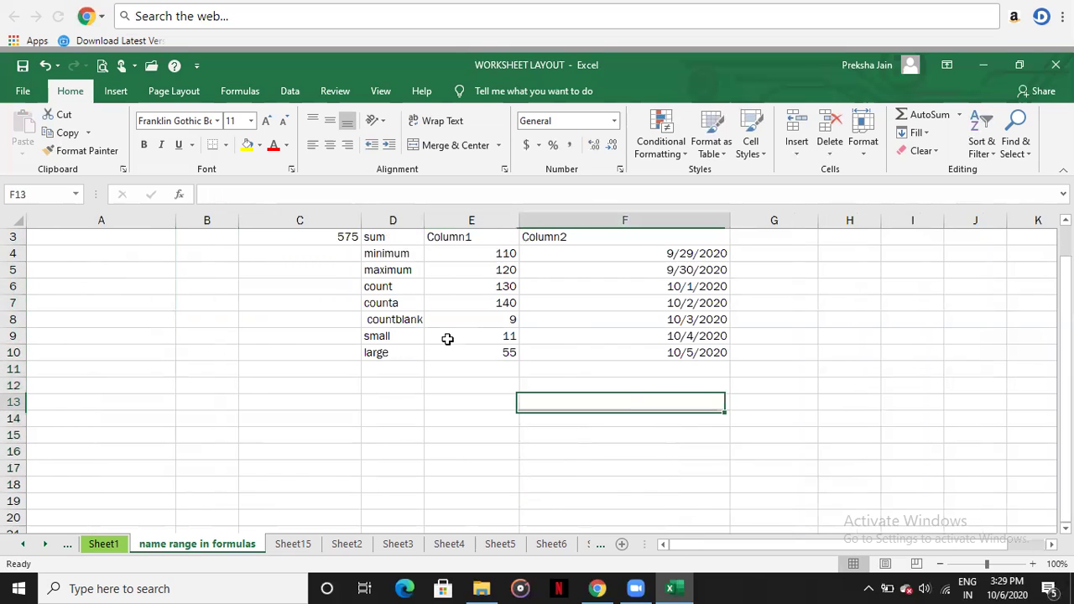
left_click(323, 238)
key("Delete")
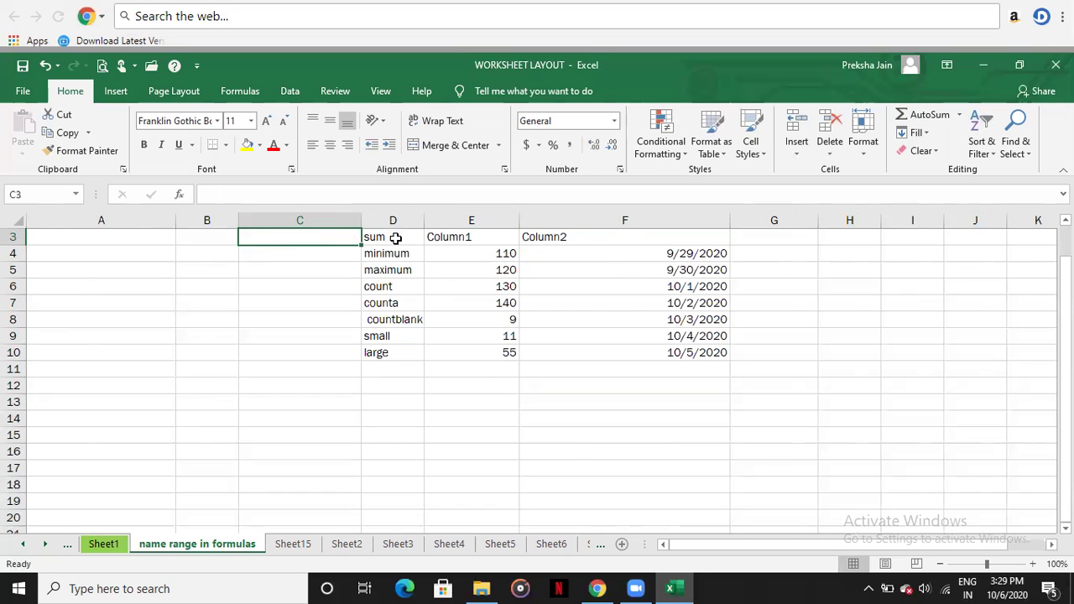
Format D3:F10 as a table with headers, using a dark blue banded style from the Medium group
left_click_drag(395, 238, 649, 354)
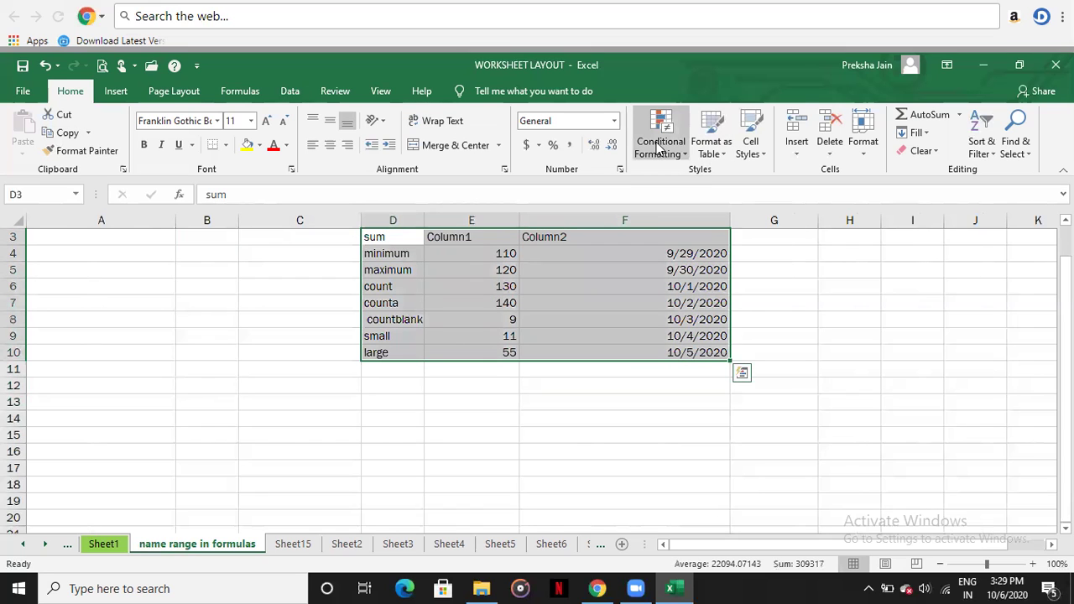
left_click(716, 149)
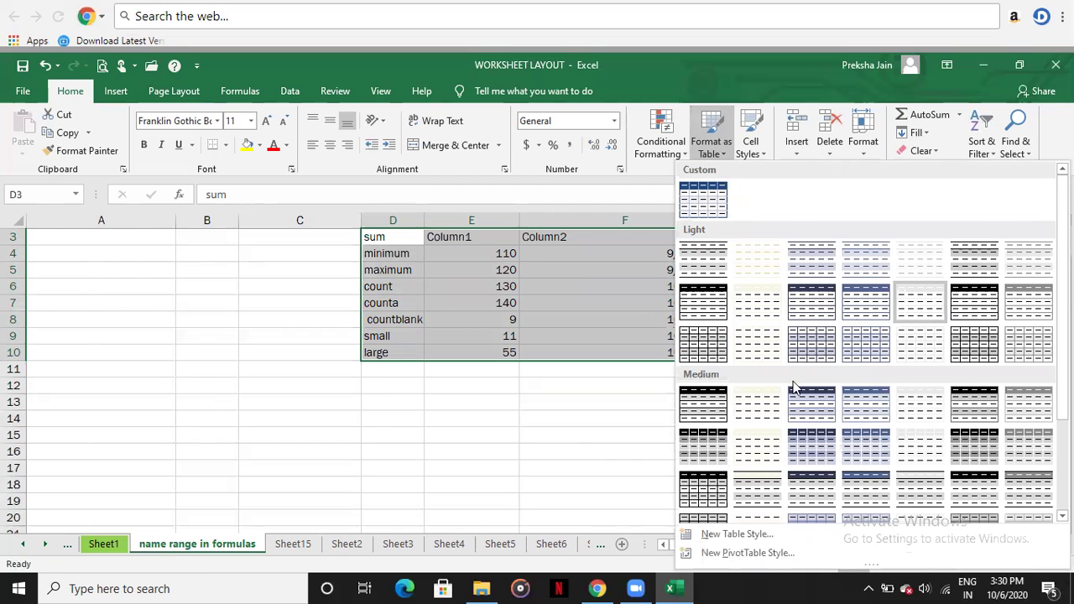
left_click(804, 412)
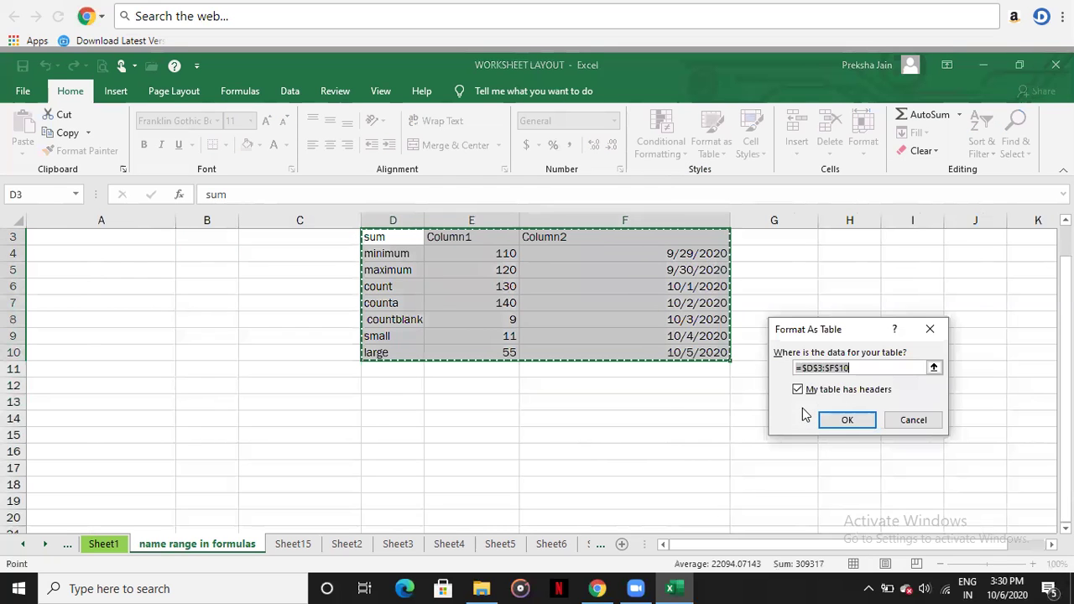
left_click(842, 422)
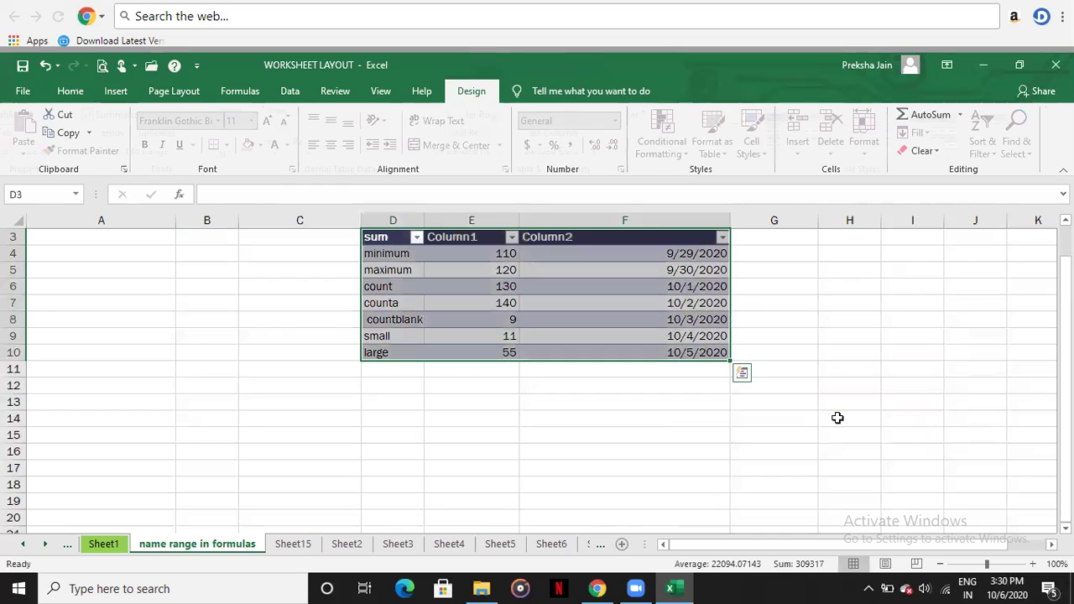
left_click(909, 409)
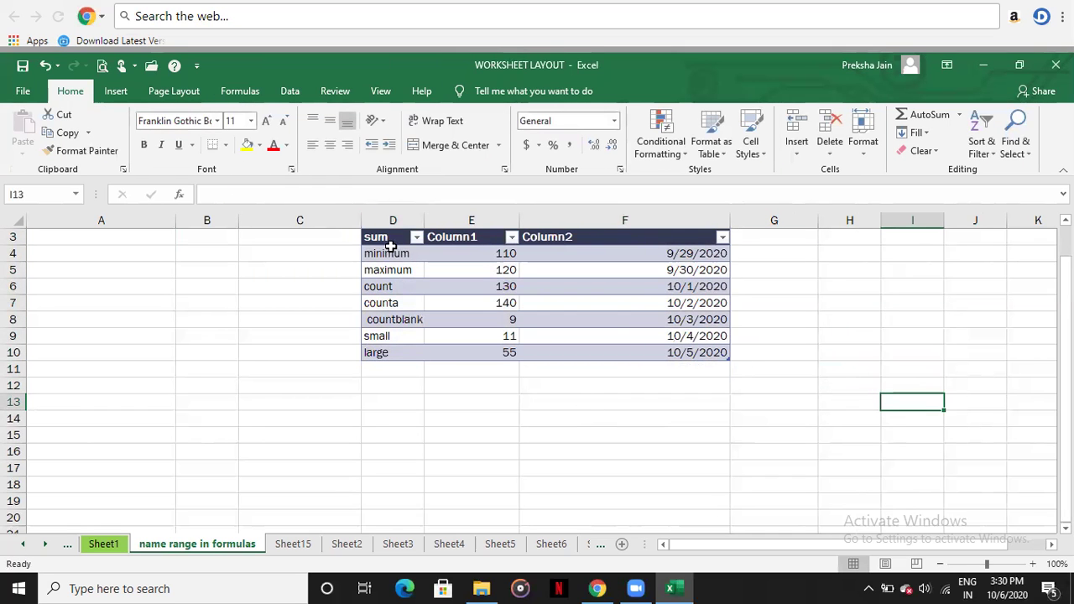
Select the whole table and enable its First Column and Last Column style options
left_click_drag(383, 235, 666, 356)
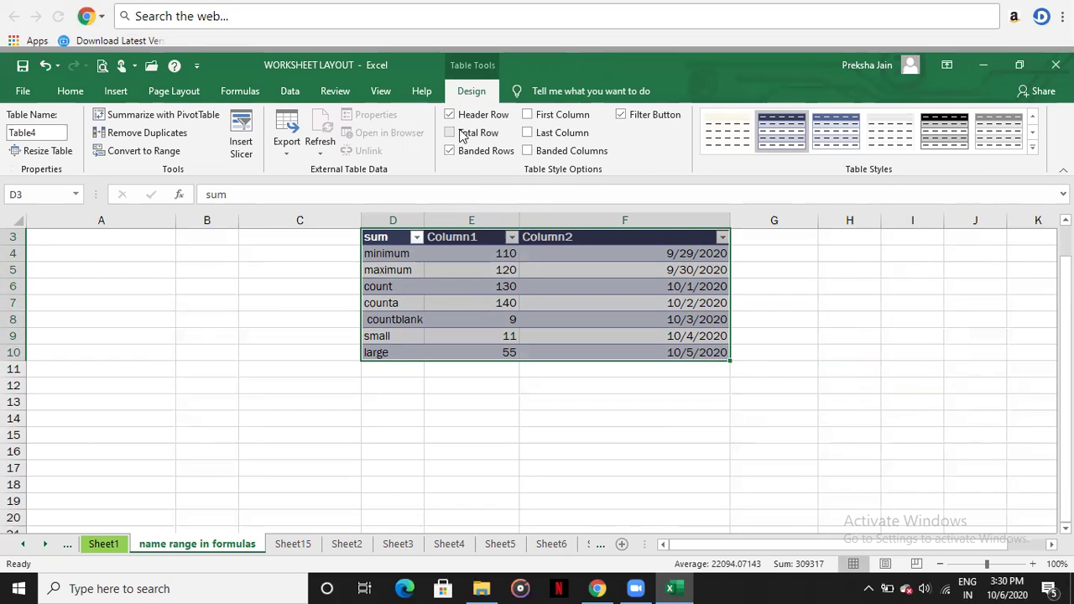
left_click(528, 115)
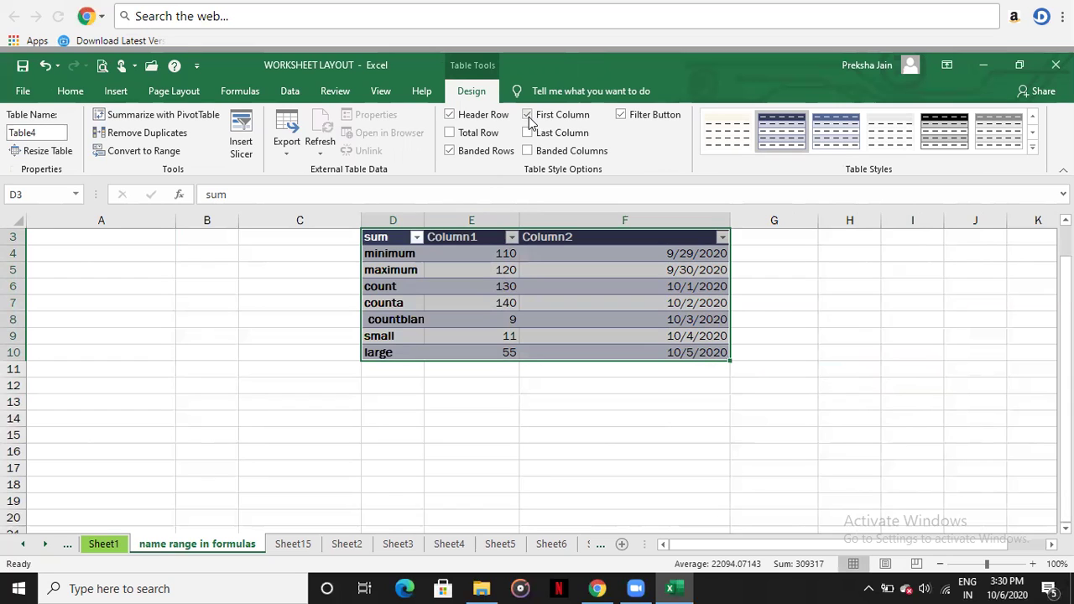
left_click(528, 133)
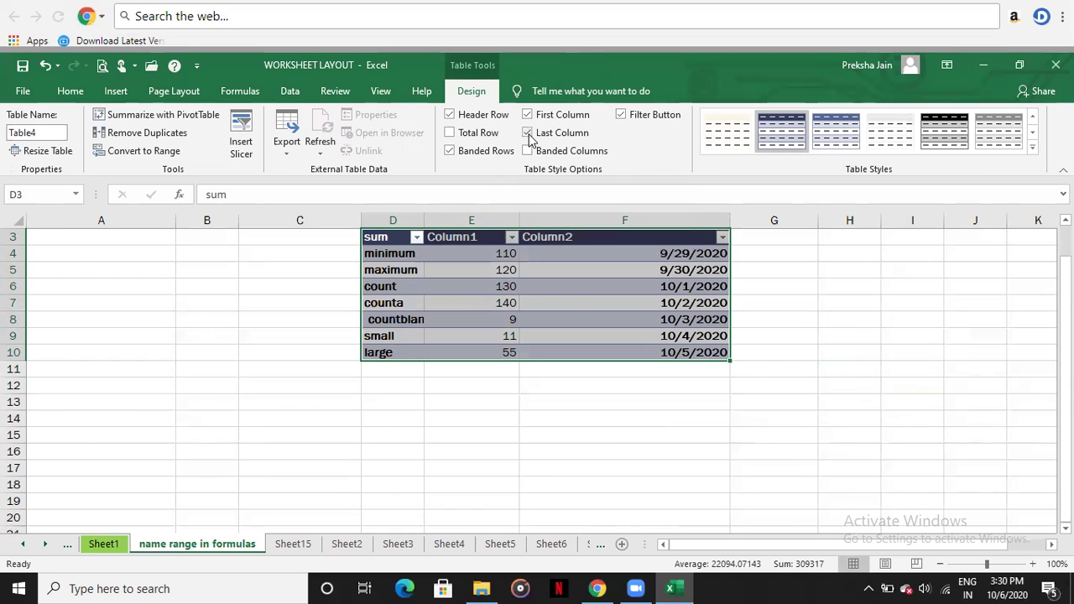
Try the Total Row option on and off, and switch the table's Header Row off and back on
left_click(451, 136)
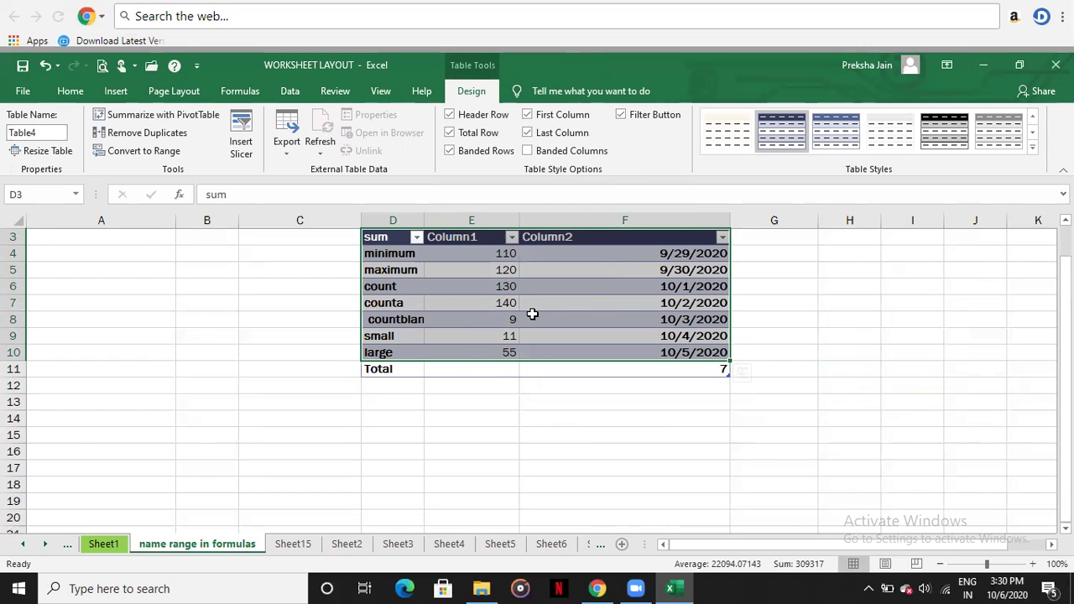
left_click(450, 133)
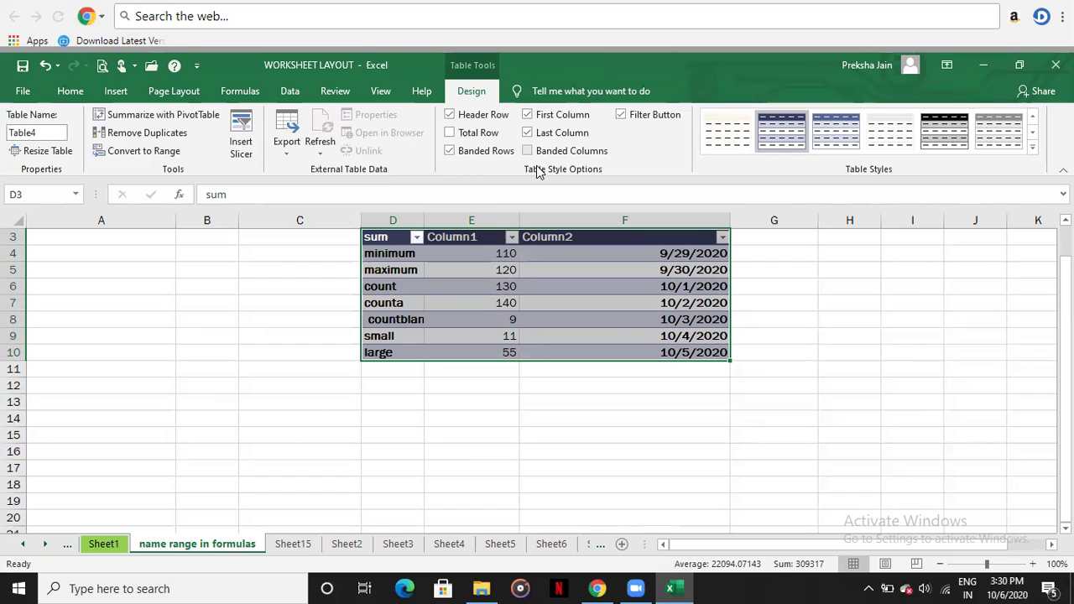
left_click(450, 115)
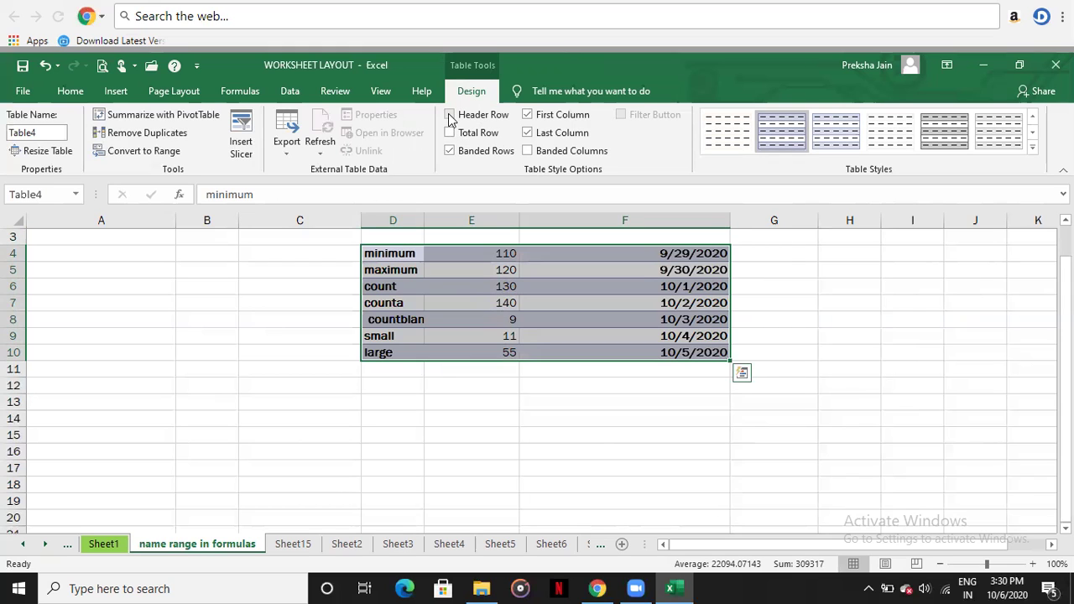
left_click(450, 114)
left_click(450, 115)
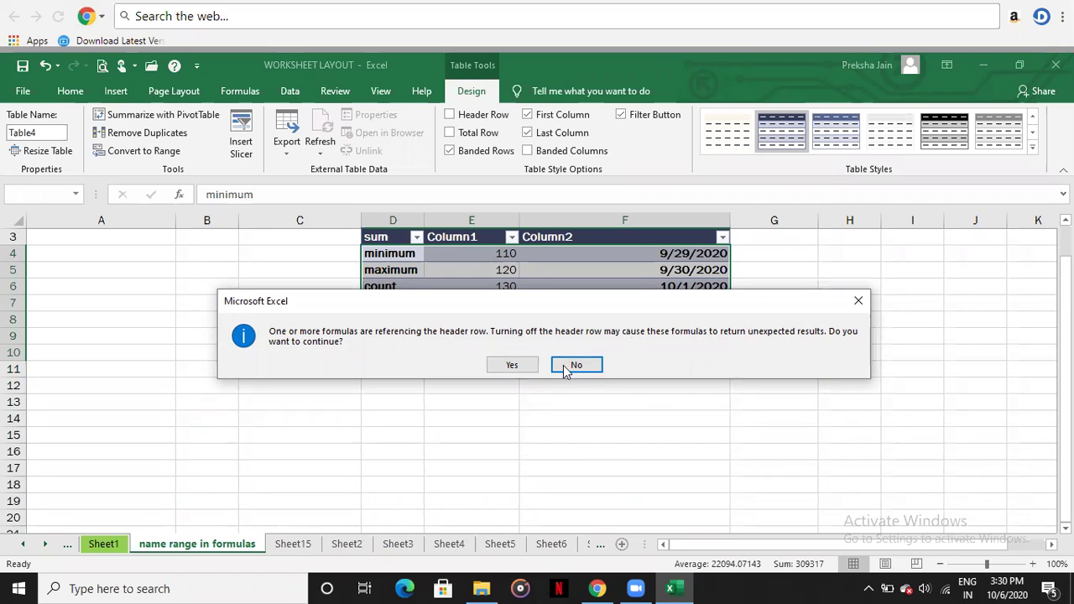
left_click(513, 364)
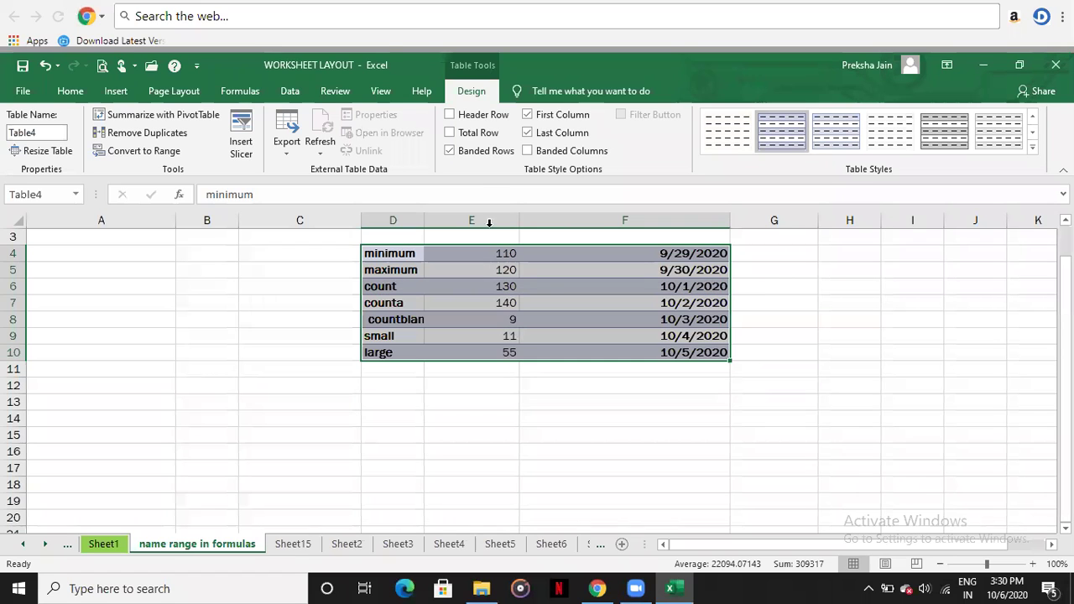
left_click(451, 115)
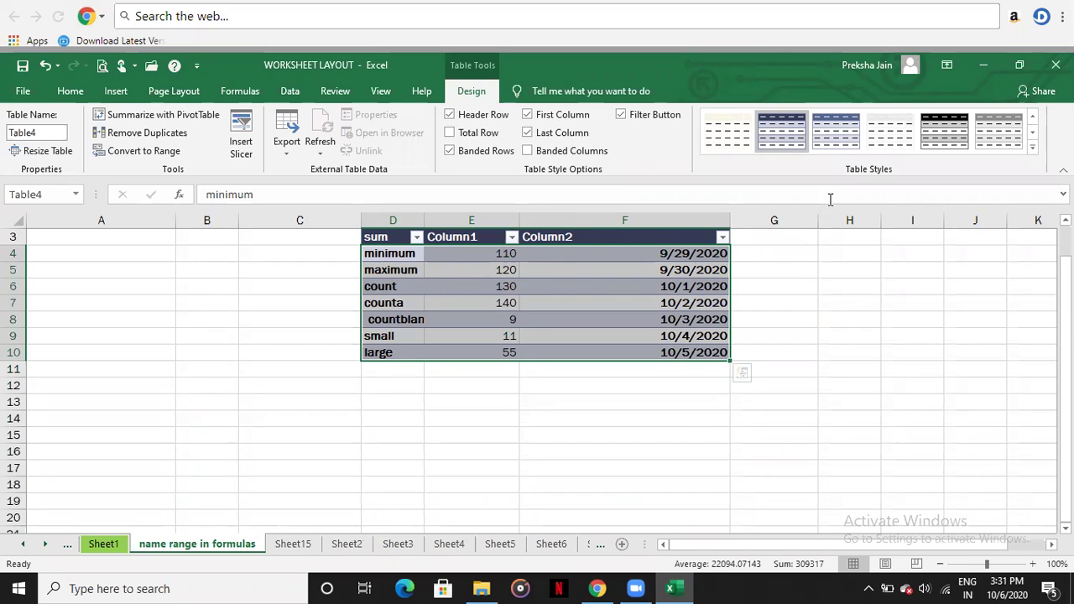
Turn on the table's Total Row and switch Banded Rows off and back on
left_click(449, 151)
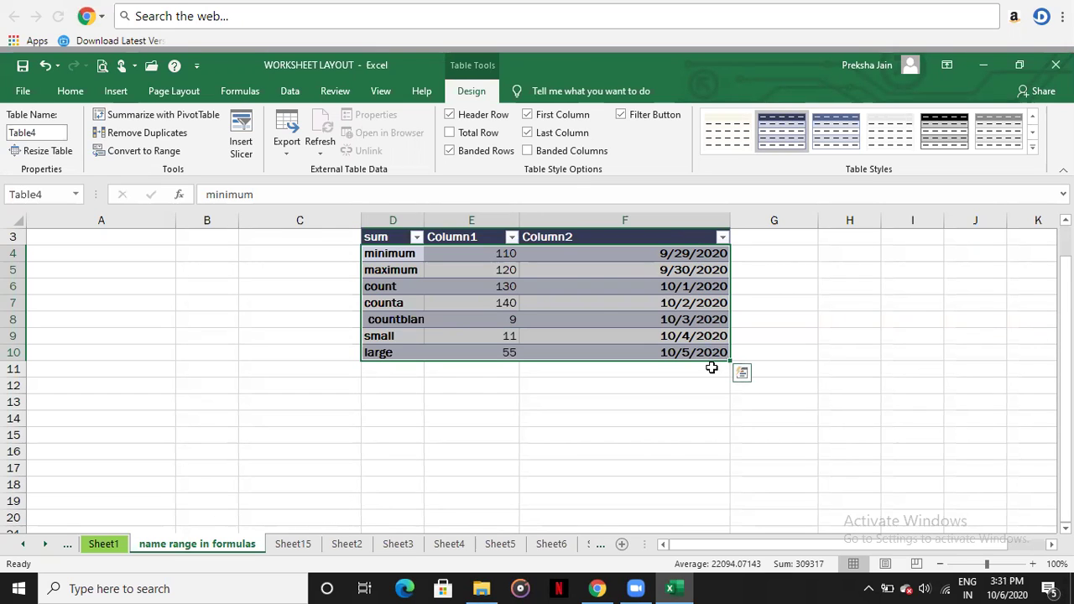
left_click(450, 135)
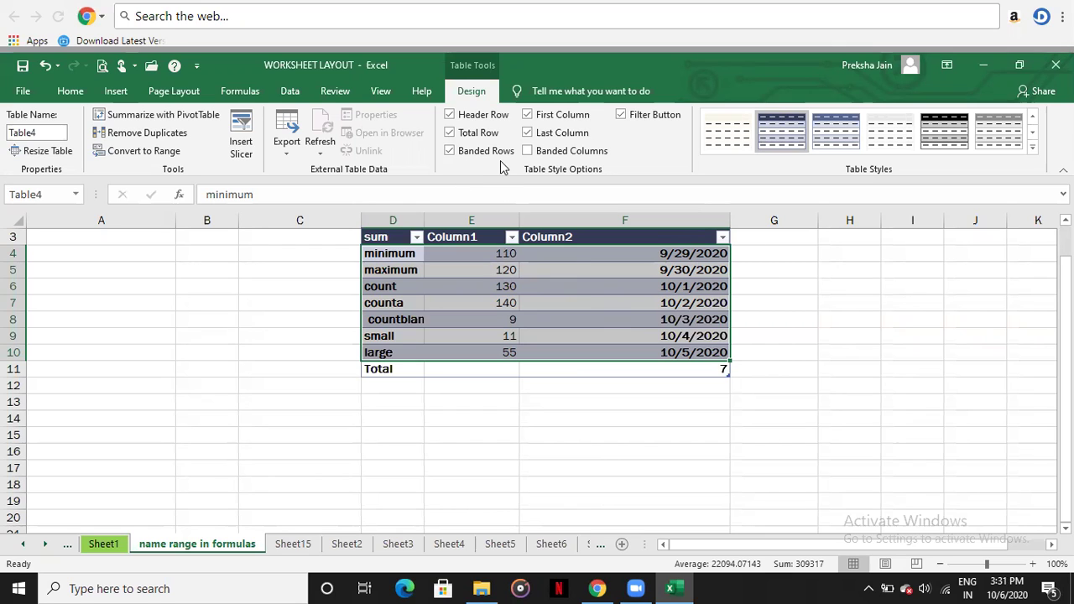
left_click(451, 152)
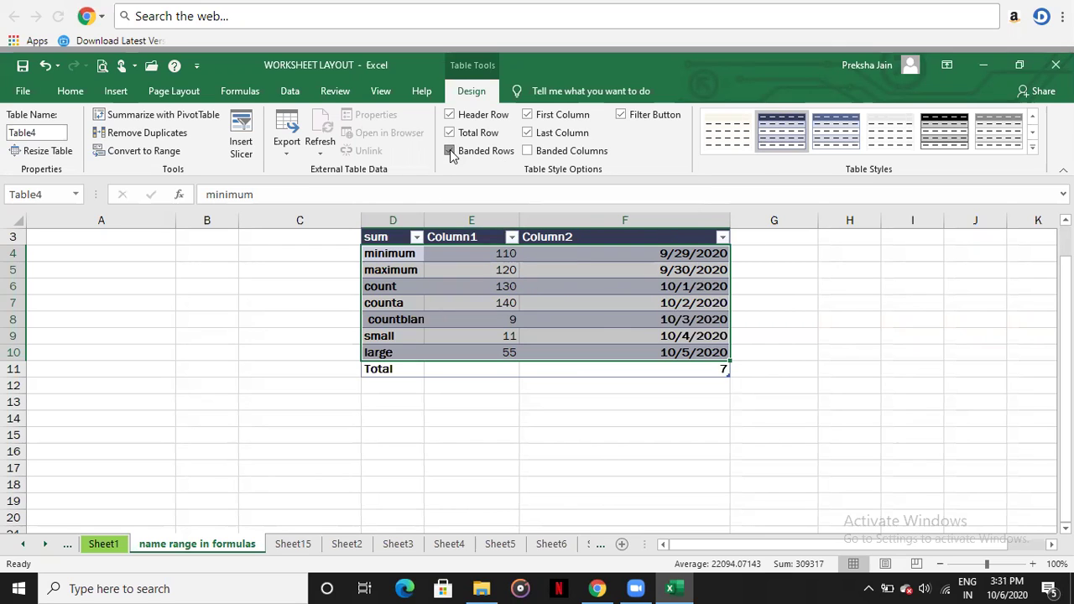
left_click(861, 319)
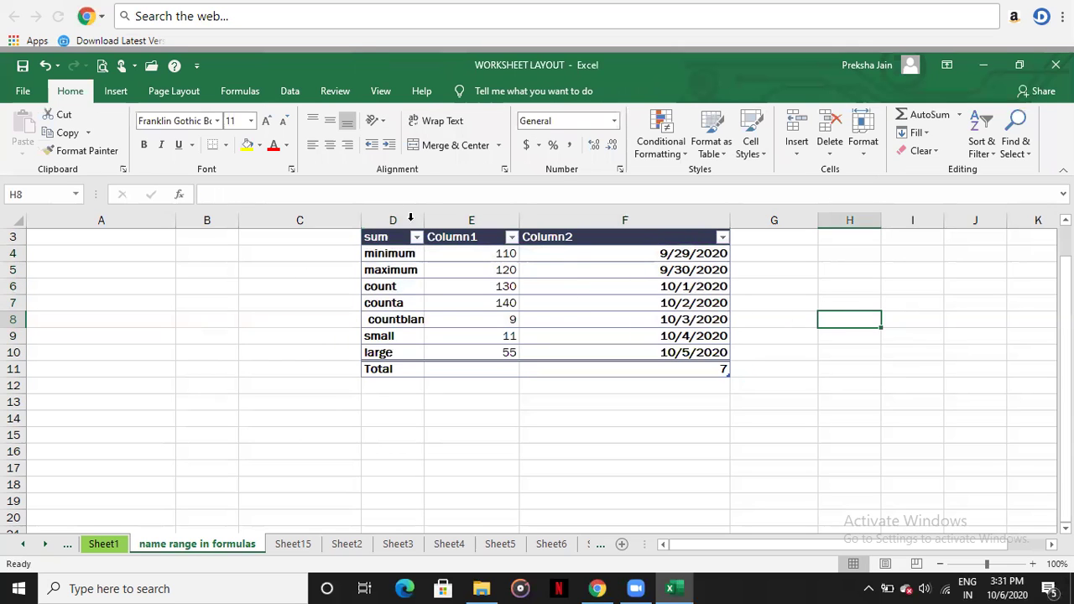
left_click(391, 239)
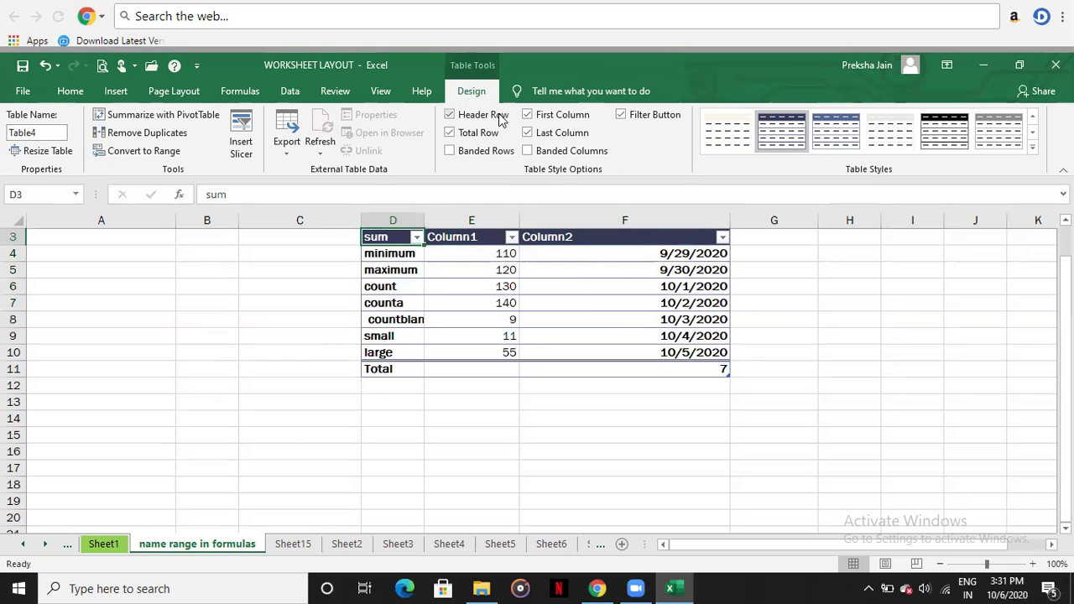
left_click(453, 153)
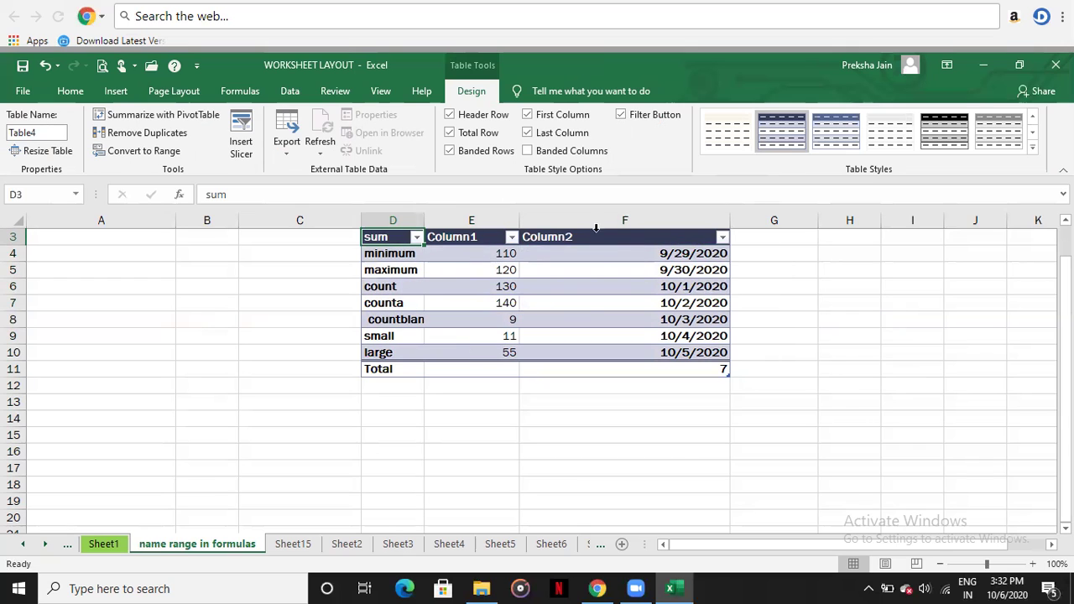
Try Banded Columns with and without Banded Rows, leaving both banding options off
left_click(527, 152)
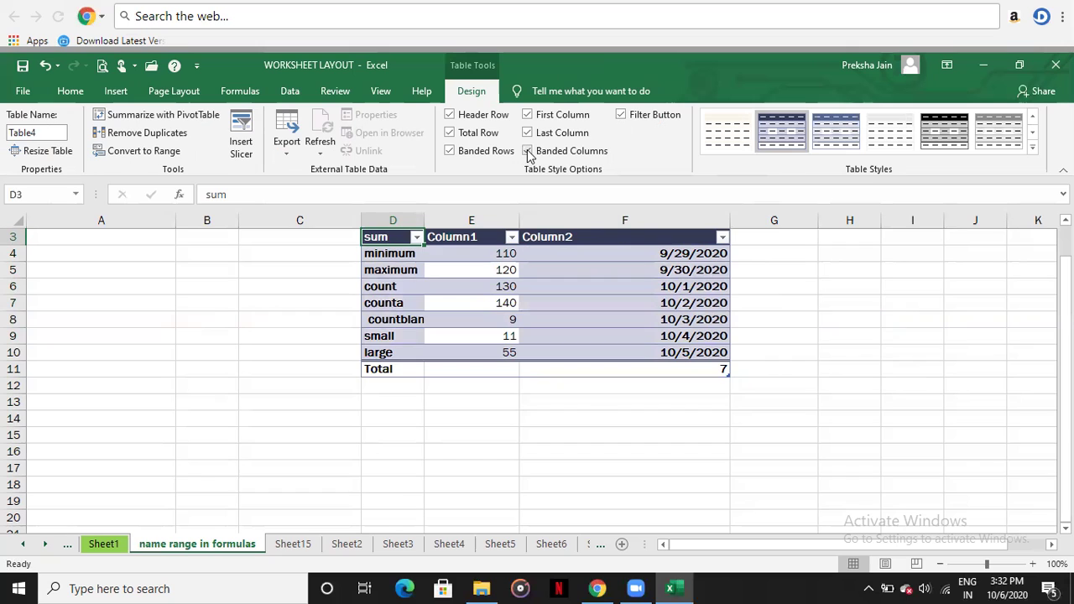
left_click(450, 151)
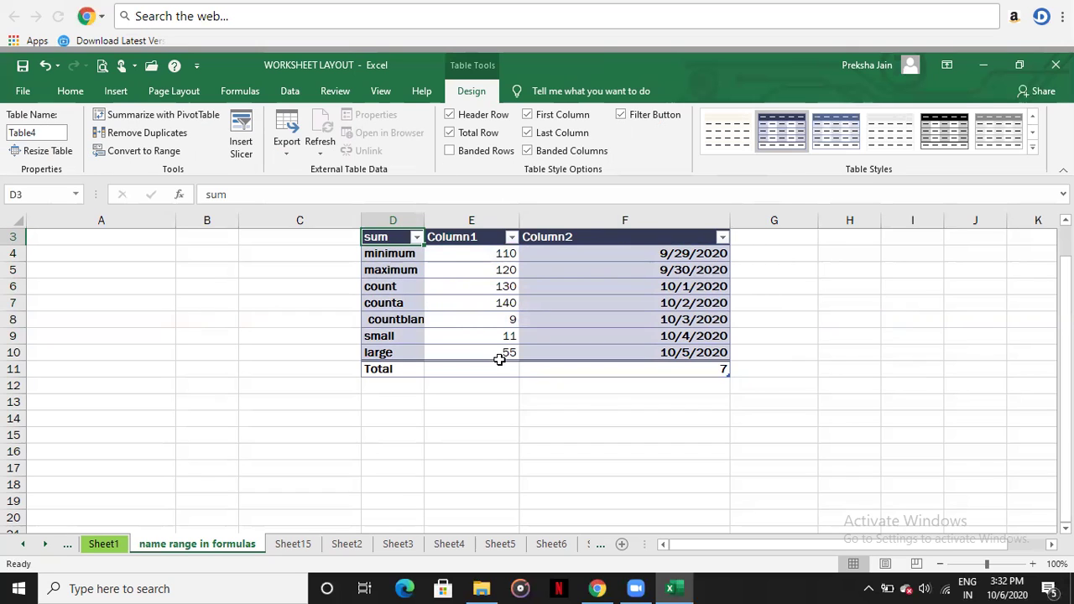
left_click(527, 151)
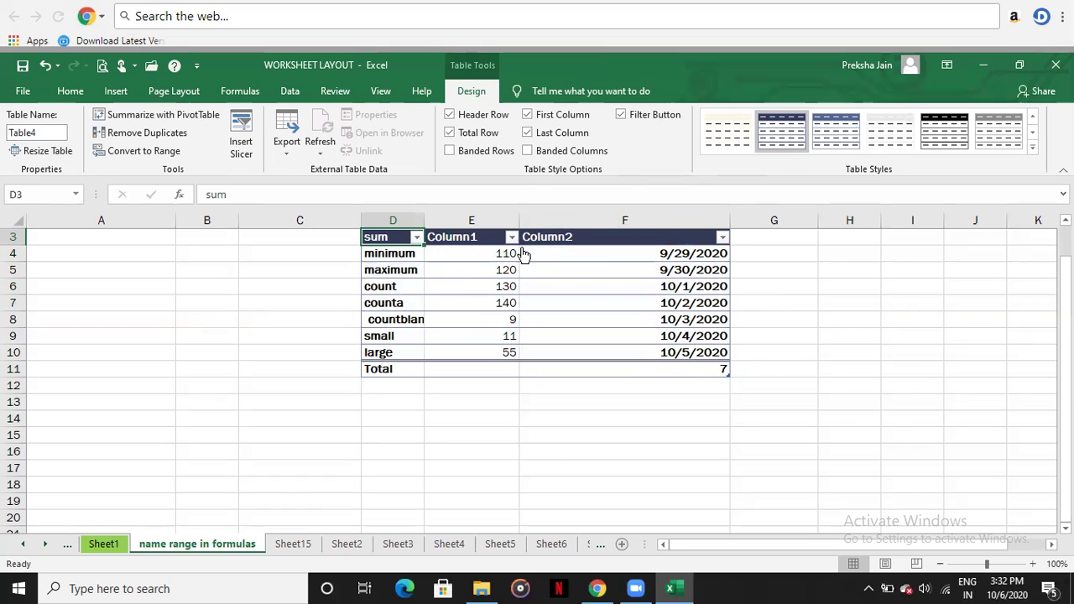
View Column1's filter list without applying a filter, and turn off the table's Filter Button option
left_click(512, 237)
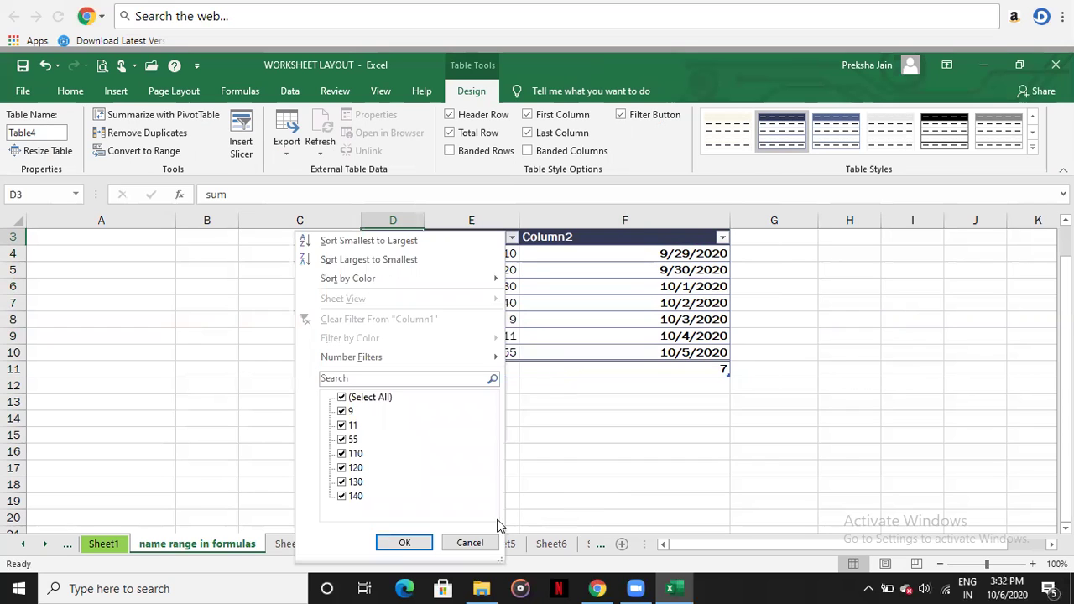
left_click(474, 543)
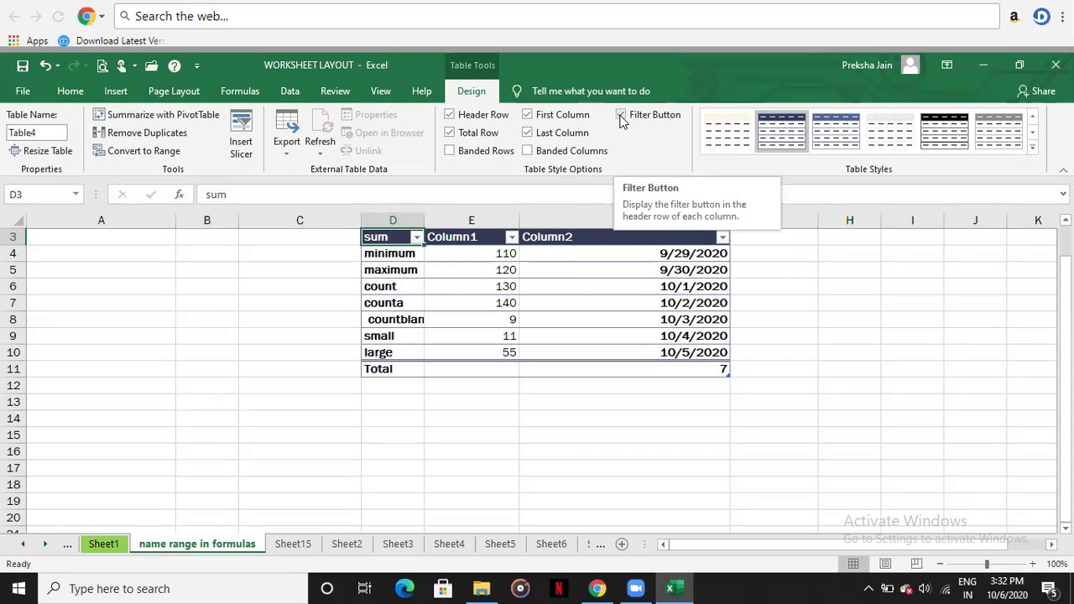
left_click(621, 116)
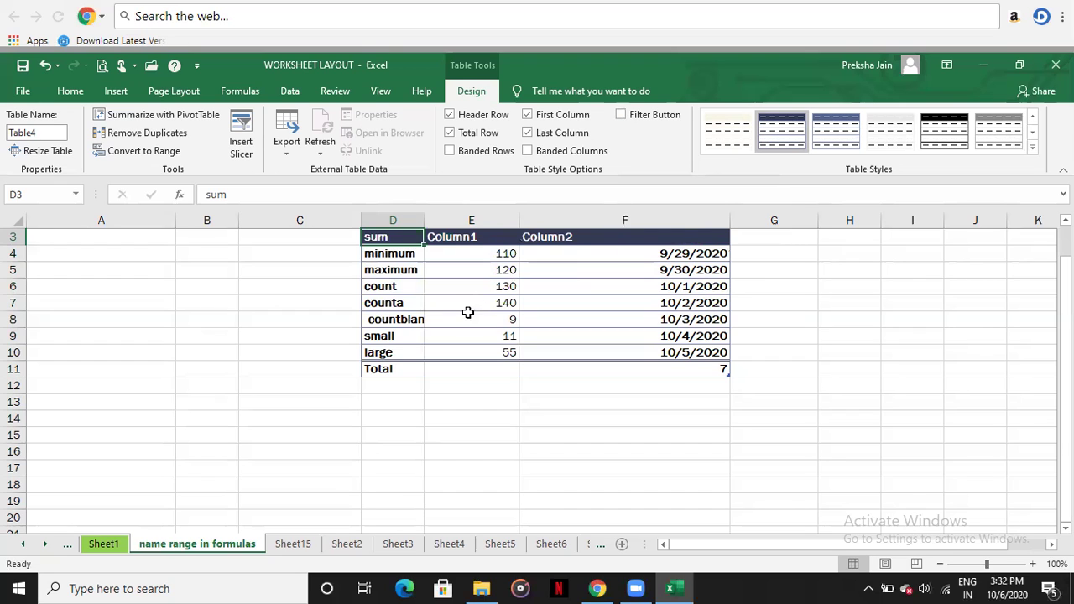
Apply the dark blue style from the Dark group to the table
left_click(1031, 134)
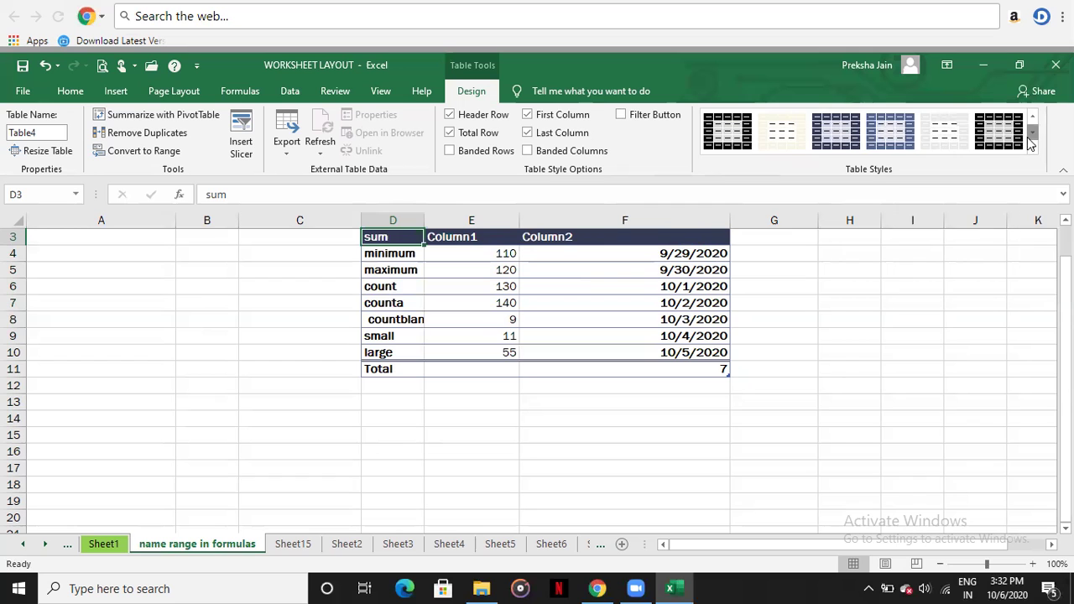
left_click(1032, 148)
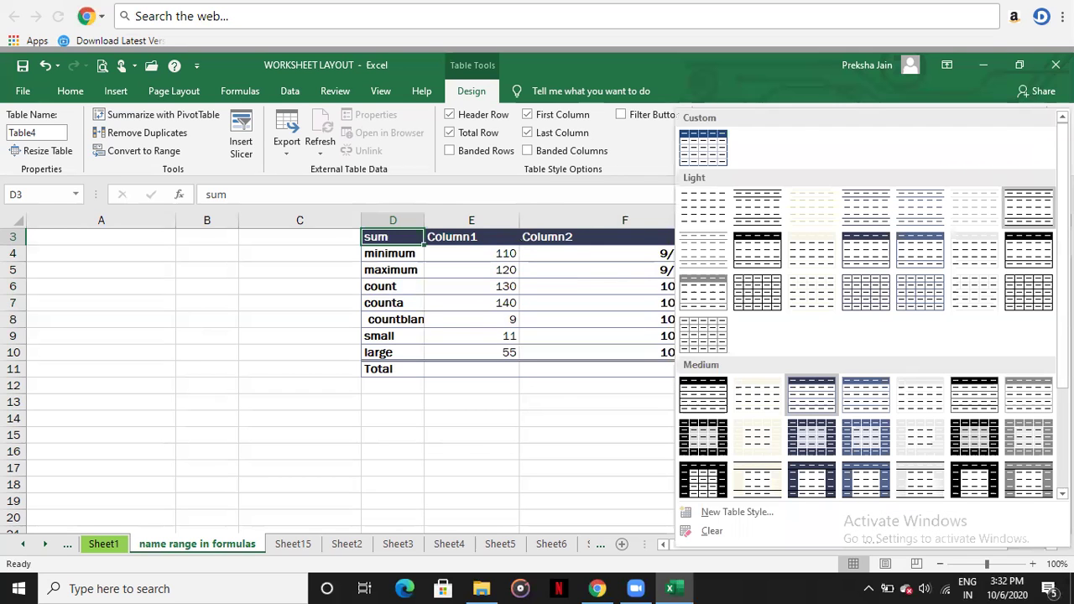
scroll(778, 471, "down", 3)
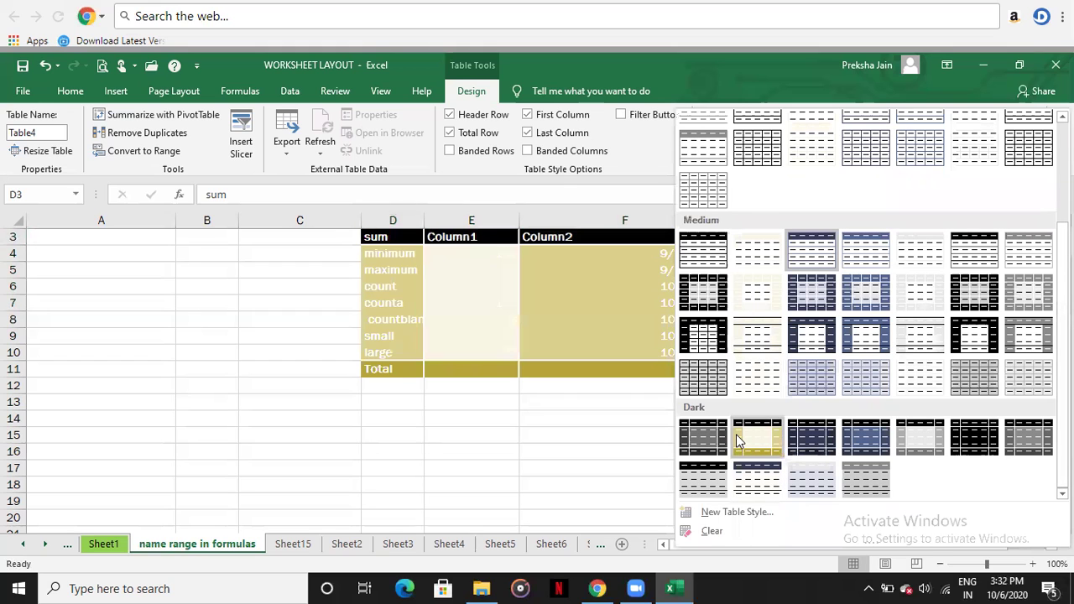
left_click(826, 451)
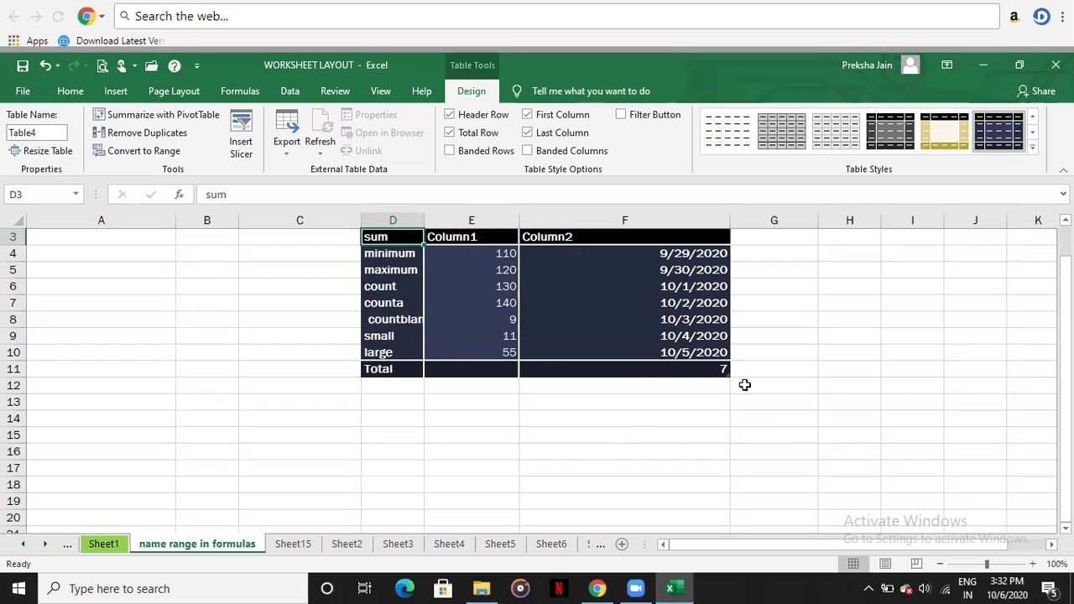
Select the whole table D3:F11 and convert it to a normal range
left_click_drag(390, 237, 600, 377)
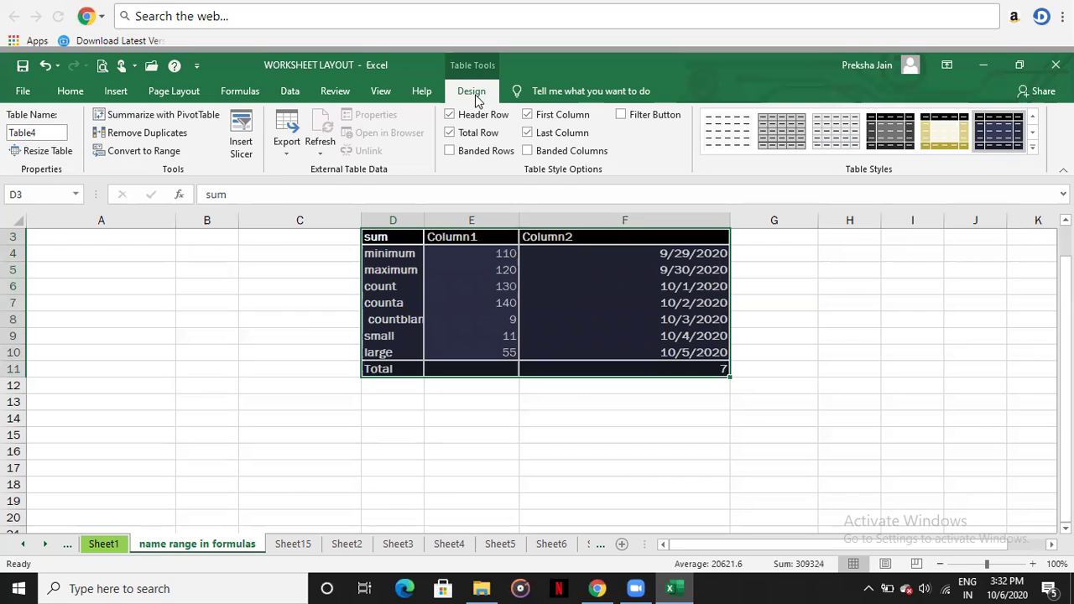
left_click(135, 151)
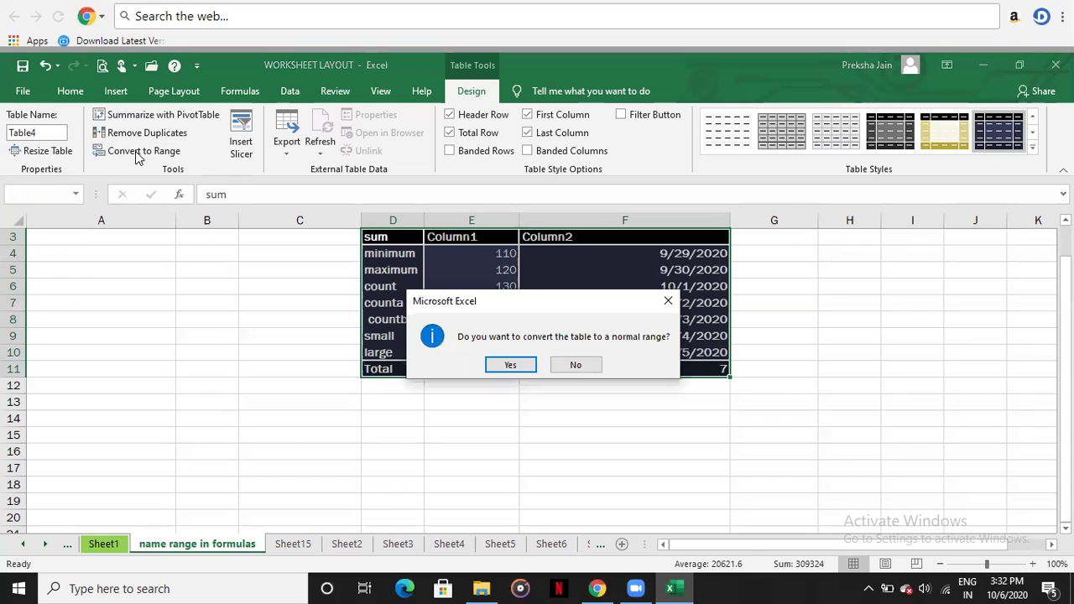
left_click(510, 363)
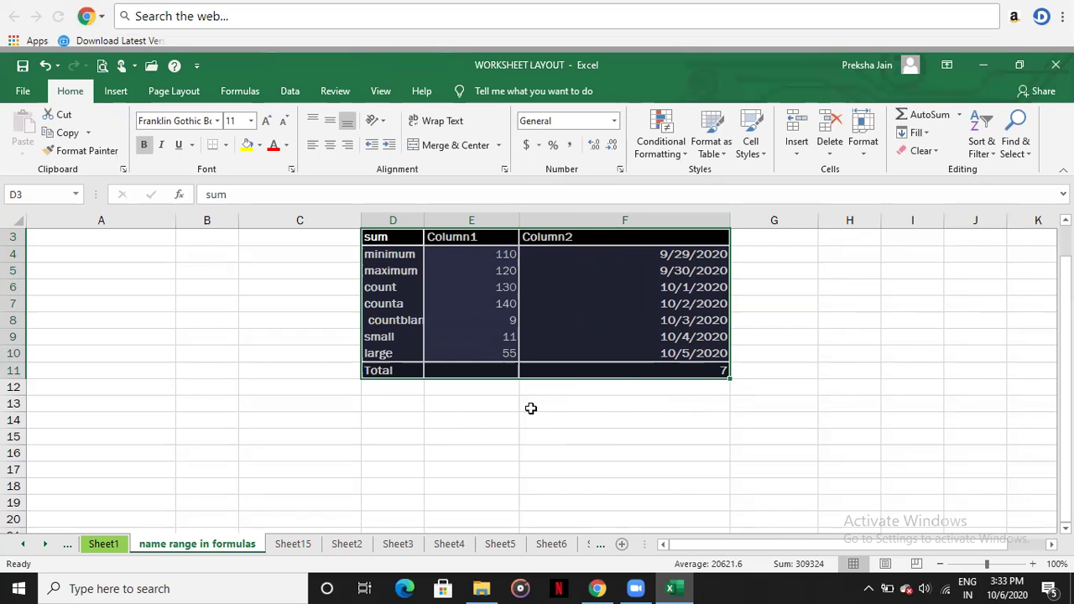
left_click(850, 352)
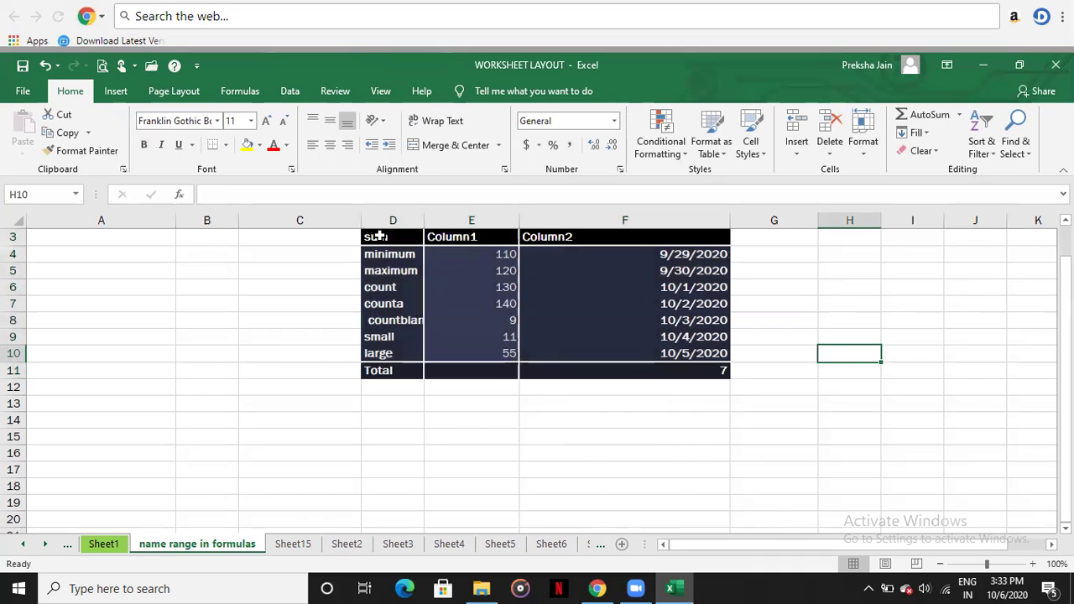
Clear only the formats from D3:F11, keeping the cell contents
left_click_drag(377, 236, 633, 421)
left_click_drag(659, 358, 666, 371)
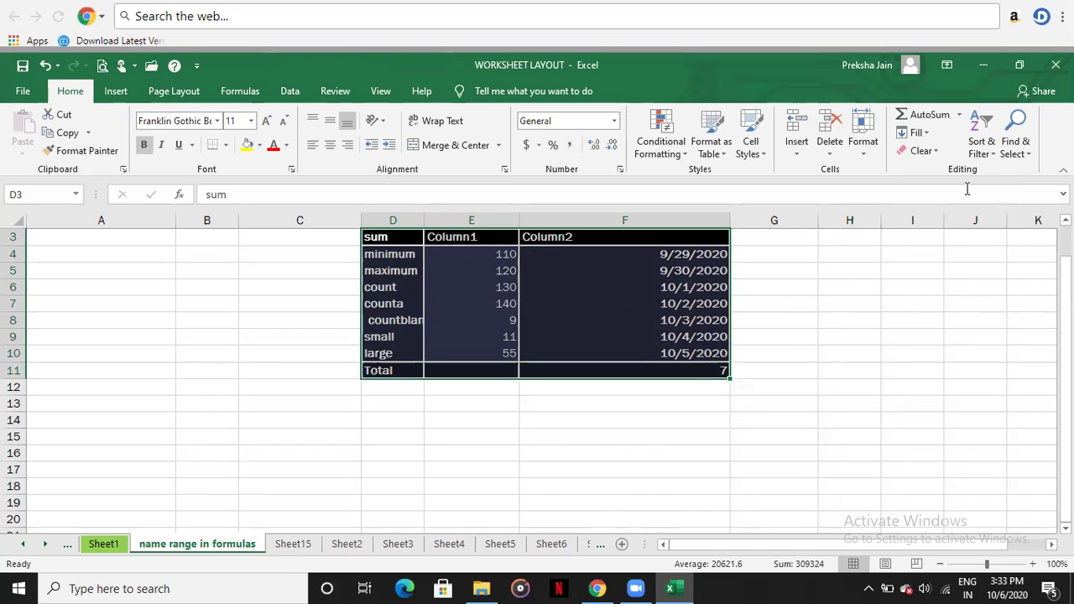
left_click(918, 155)
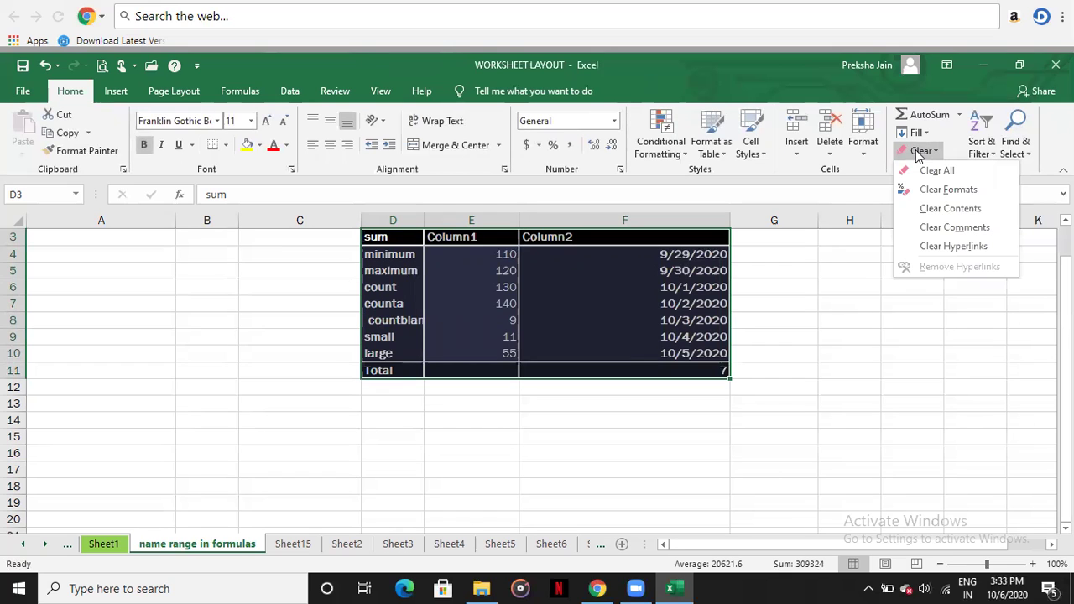
left_click(946, 190)
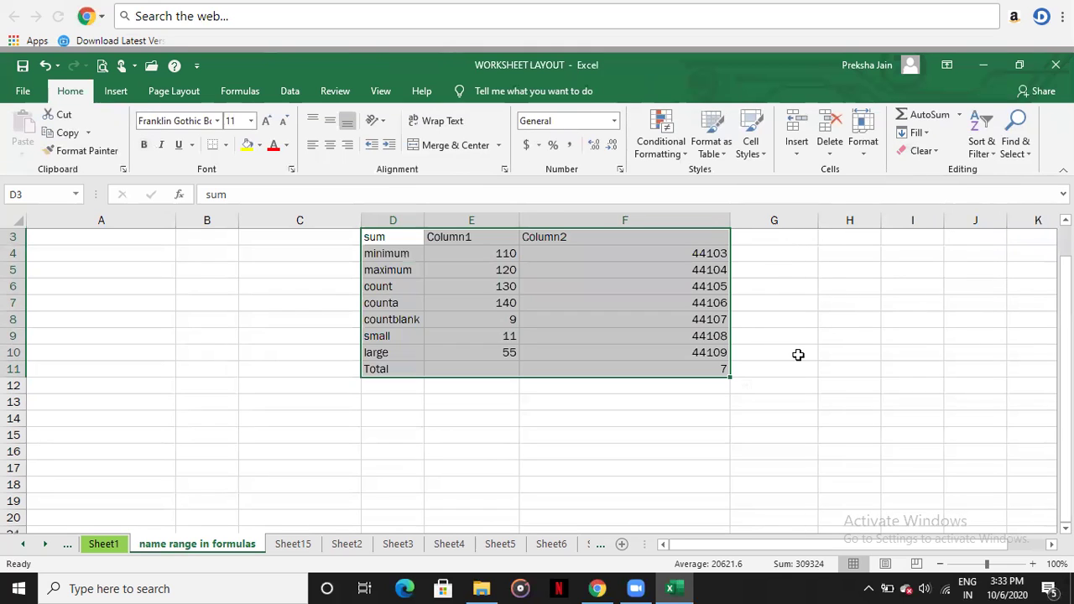
left_click(866, 358)
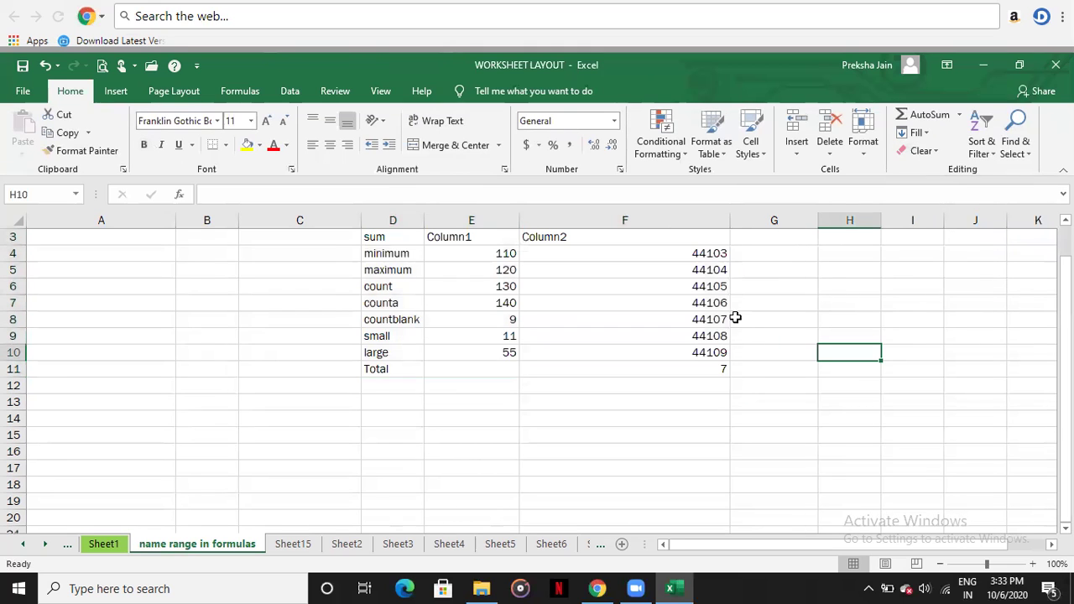
Check the formulas in F5 and F4, and undo and redo the format clearing to compare the date column
left_click(617, 266)
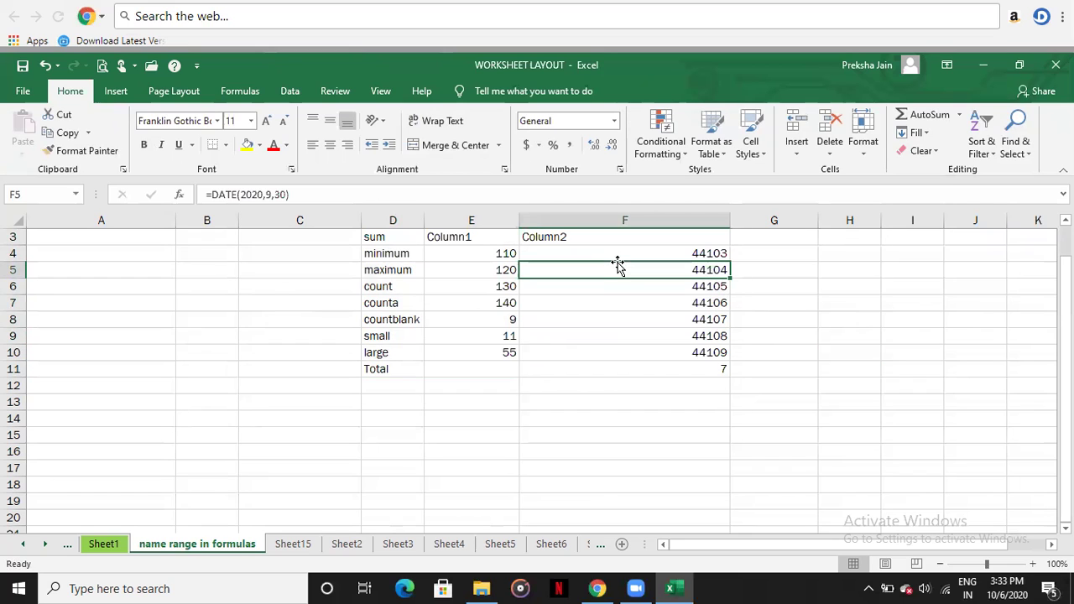
left_click(620, 252)
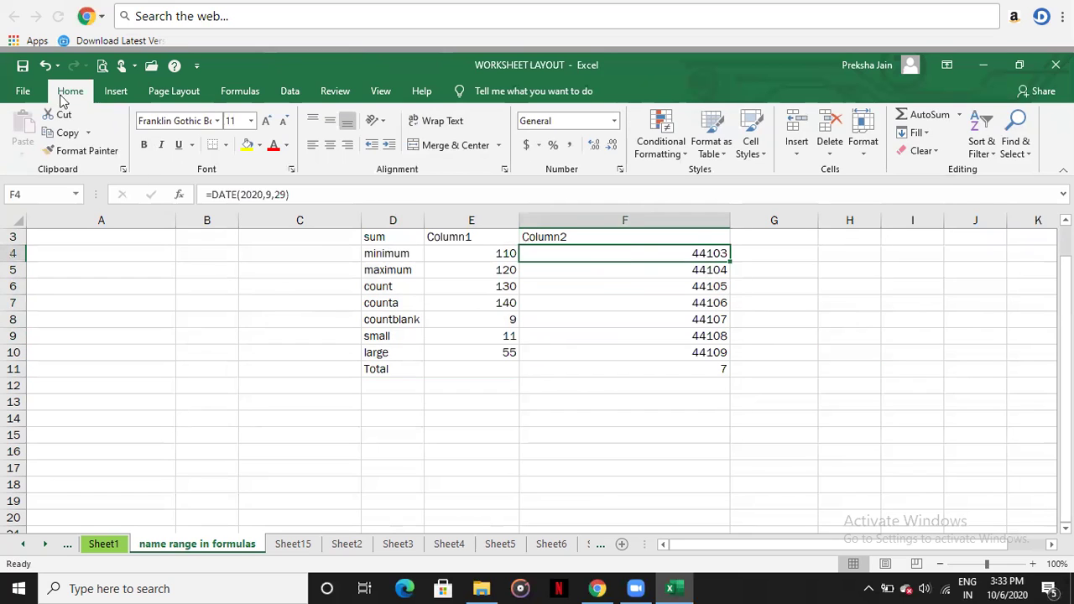
left_click(46, 66)
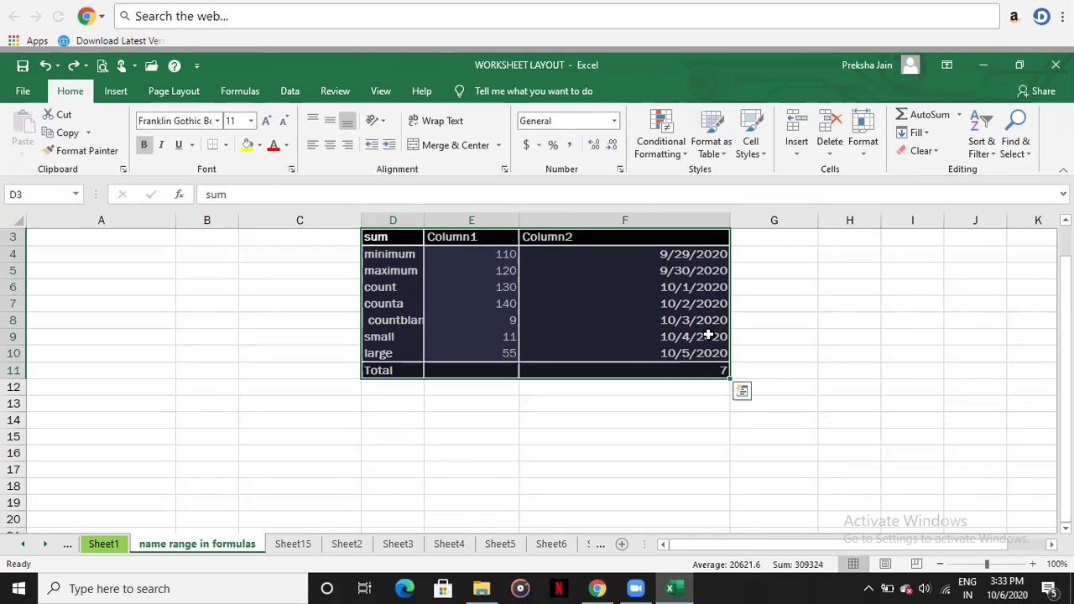
left_click(74, 69)
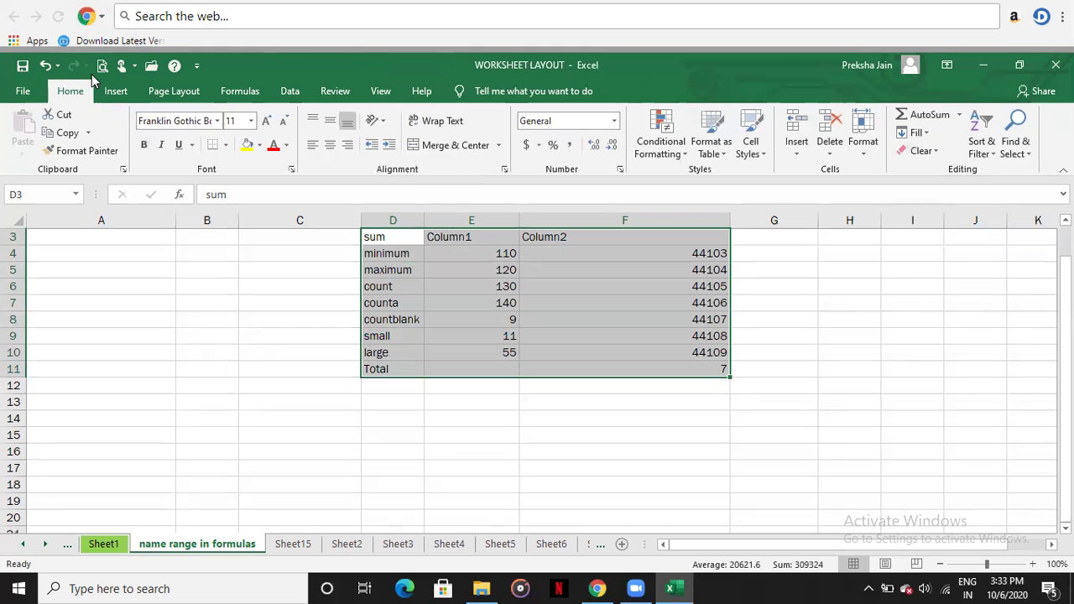
left_click(780, 287)
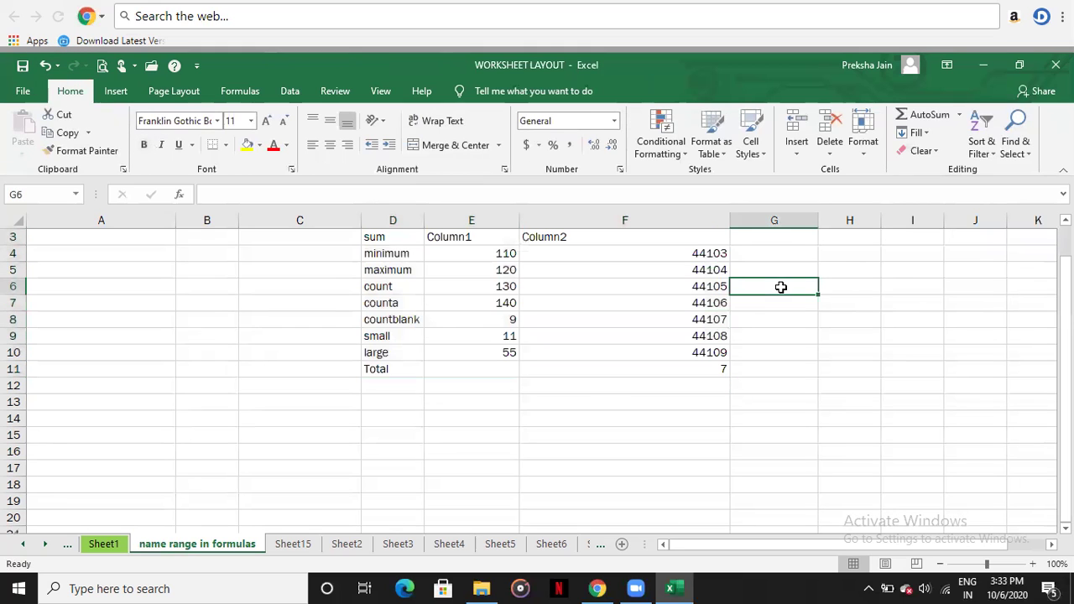
Re-enter the existing formula =DATE(2020,9,29) in F4 to restore its date format
left_click(669, 257)
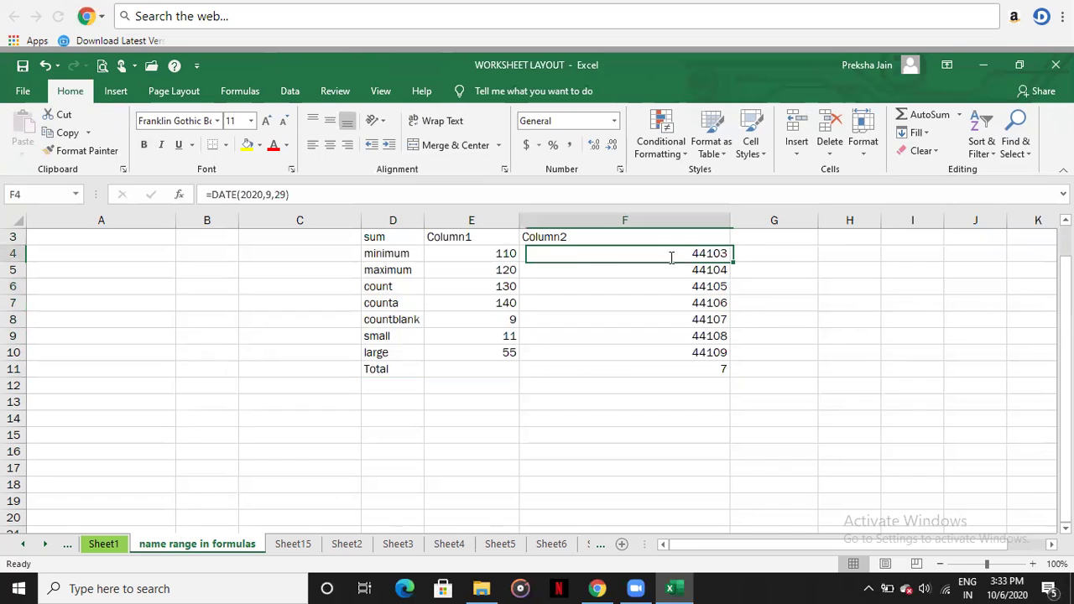
double_click(671, 257)
key("Return")
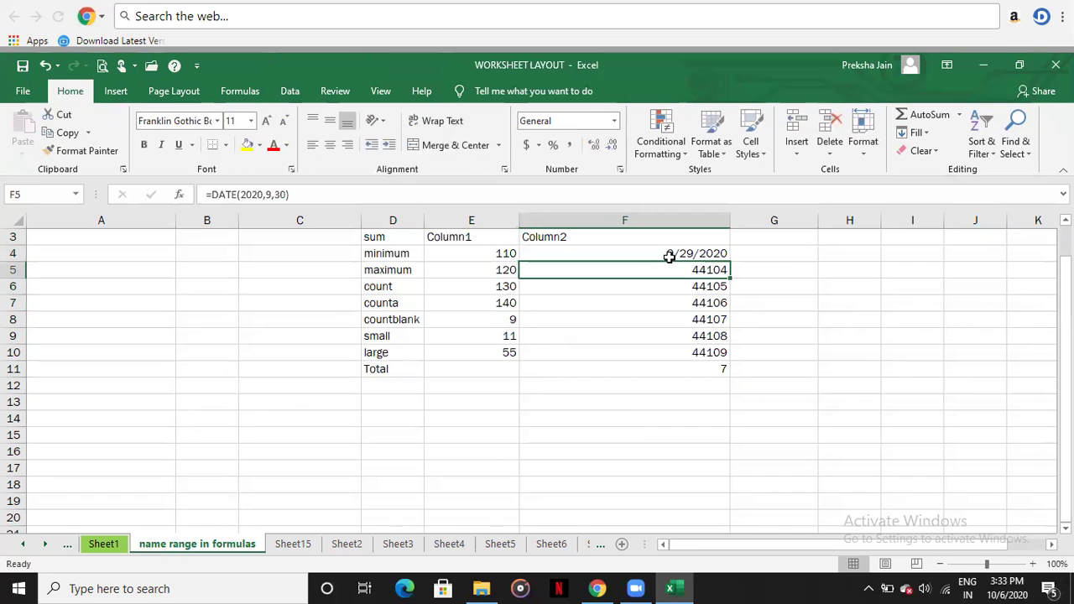
Fill F4 down to F10 with the Fill Formatting Only option
left_click(690, 254)
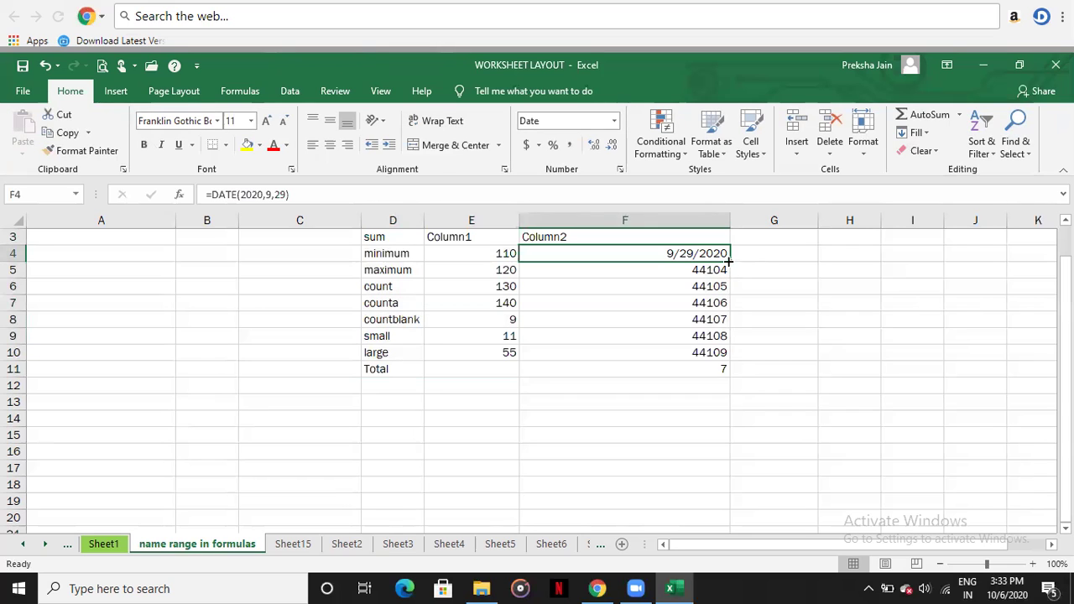
left_click_drag(729, 262, 726, 366)
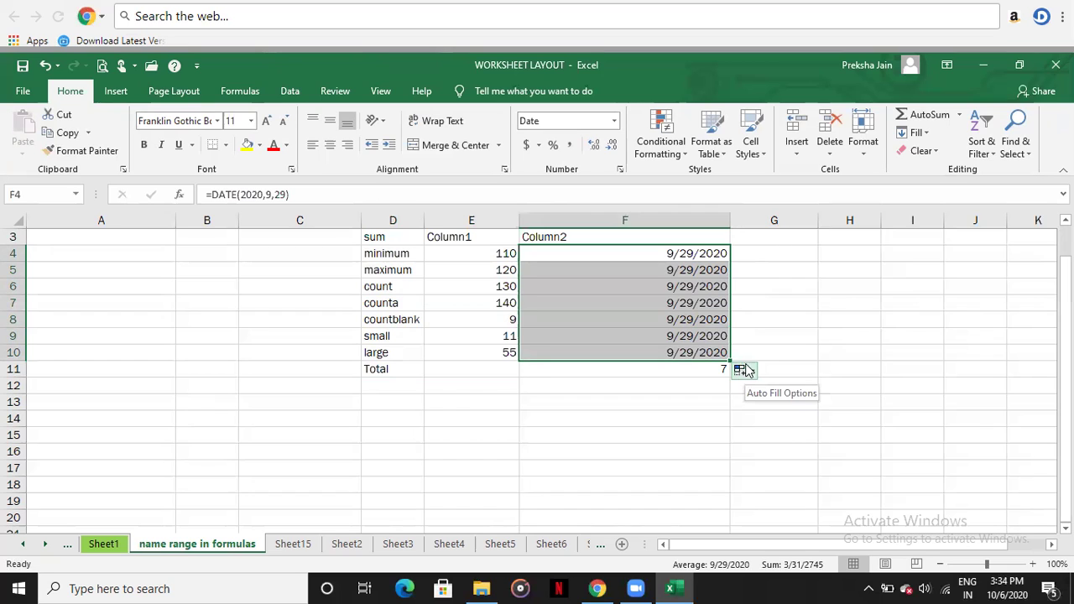
left_click(752, 371)
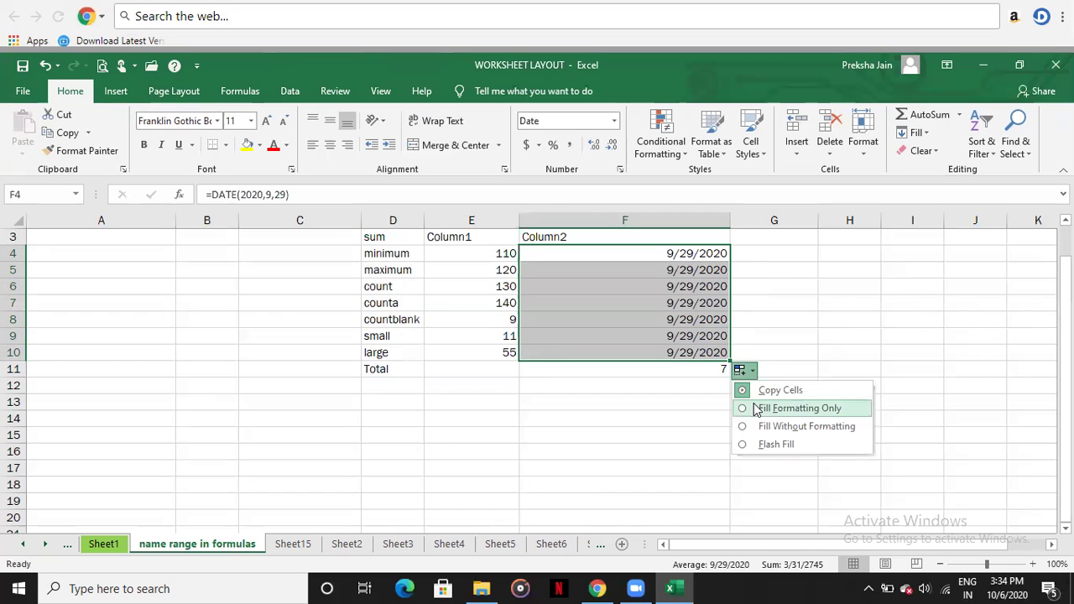
left_click(755, 408)
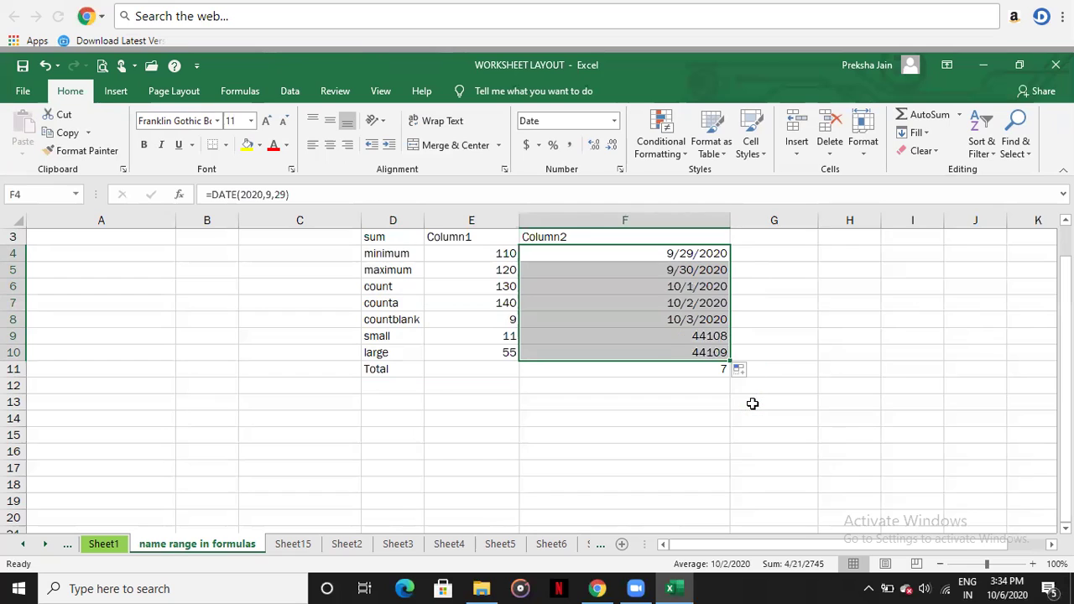
Check the DATE formulas behind the dates in F8, F7 and F4
left_click(780, 362)
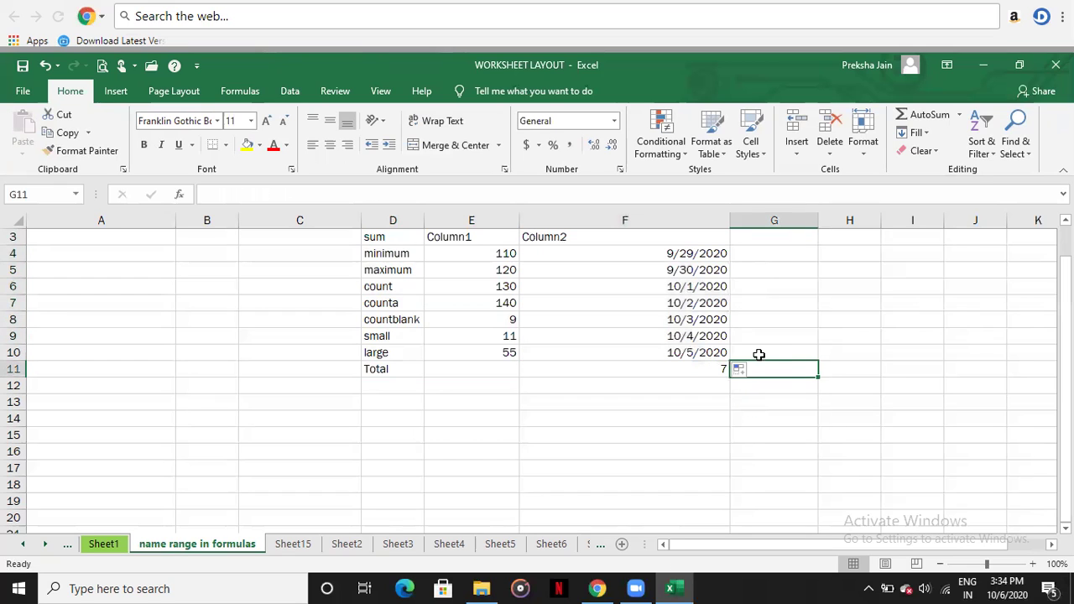
left_click(663, 327)
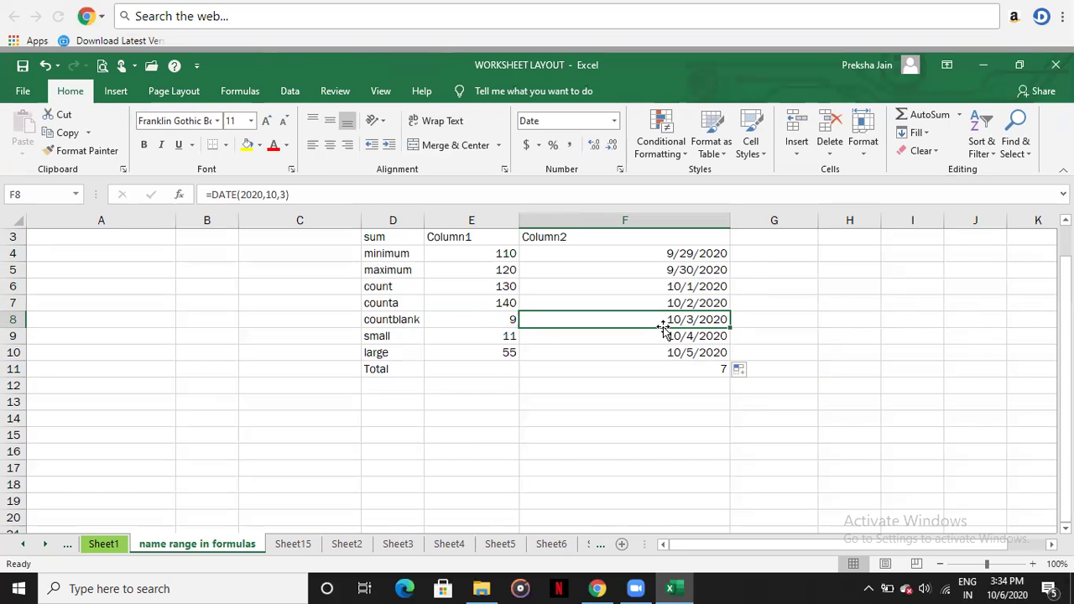
left_click(673, 299)
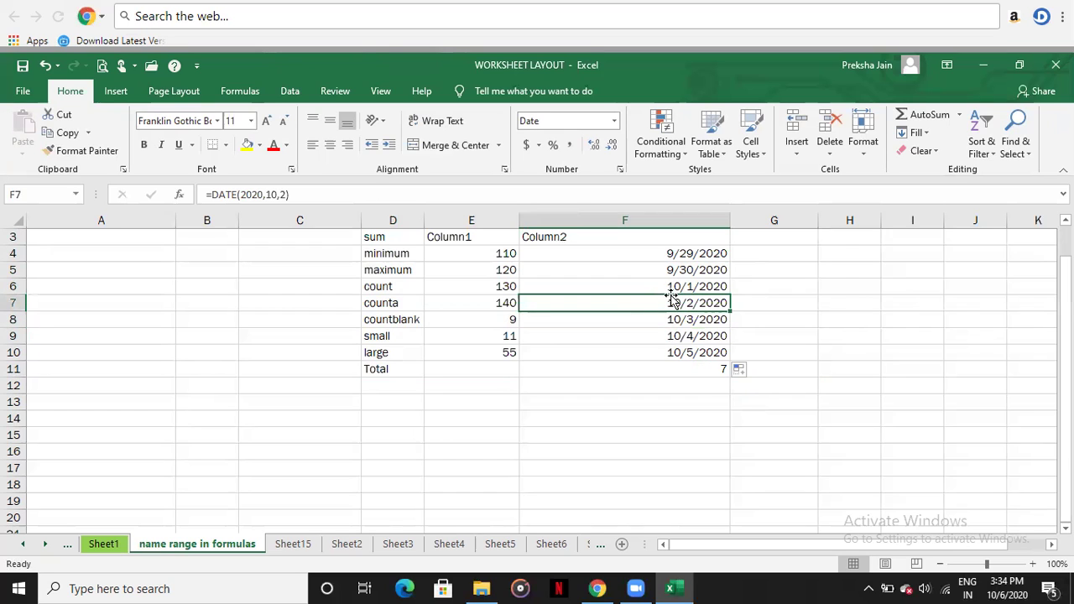
left_click(652, 250)
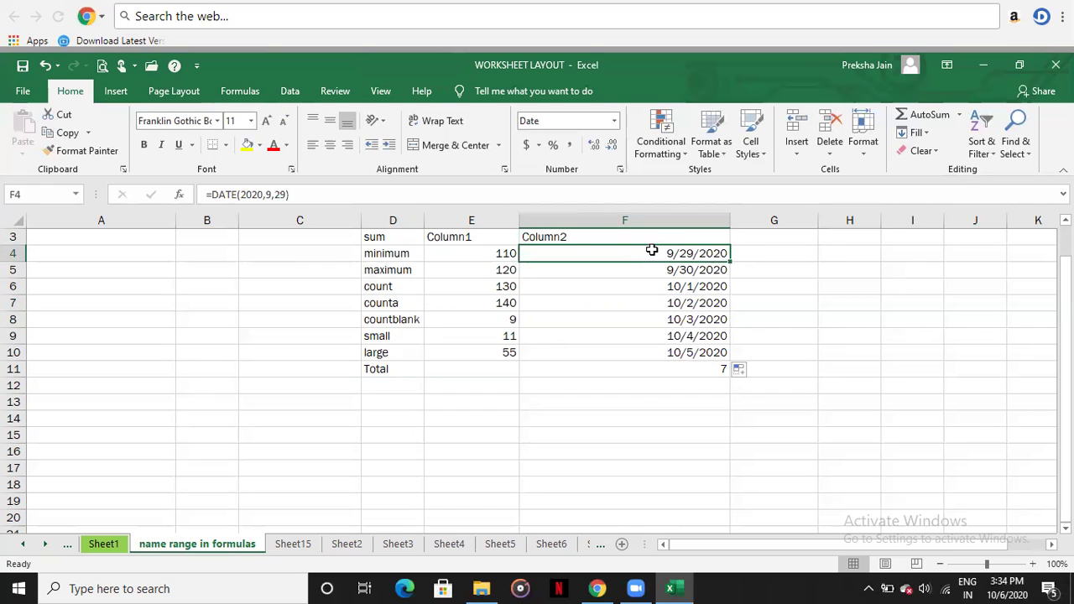
double_click(652, 250)
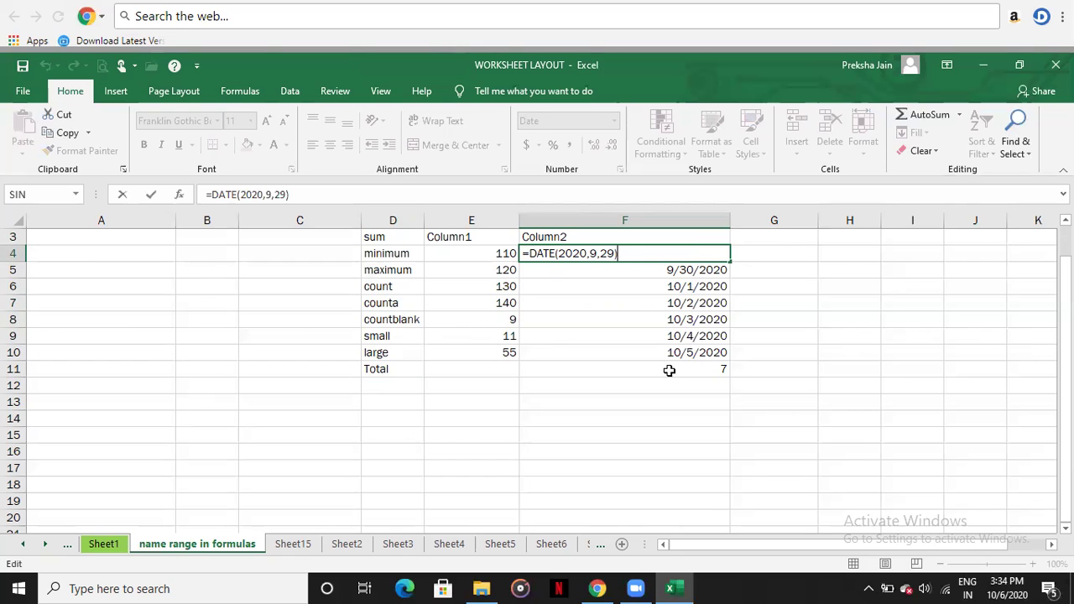
key("Return")
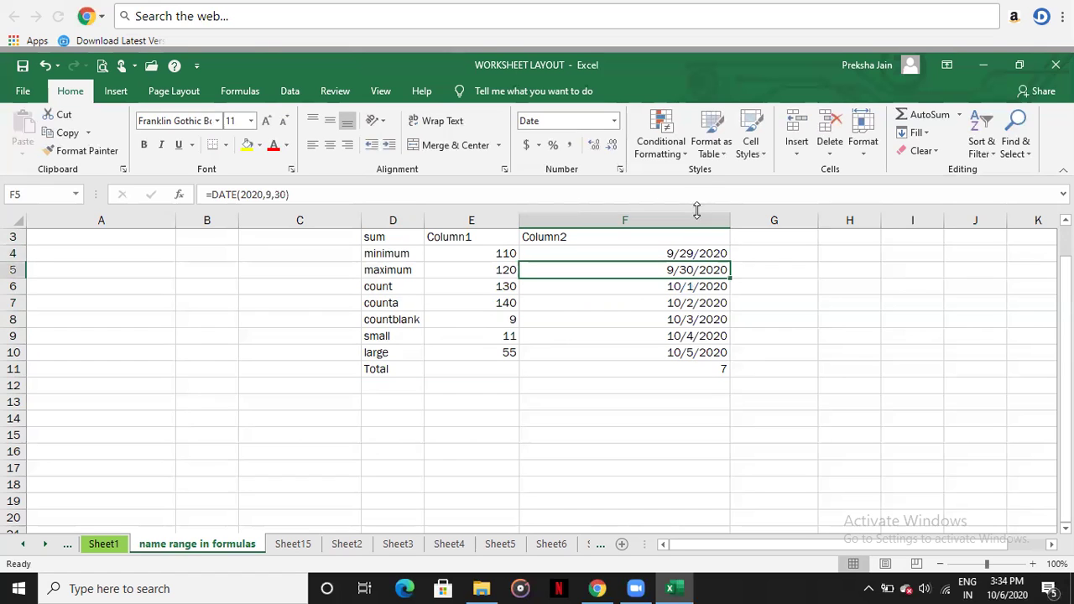
left_click(668, 252)
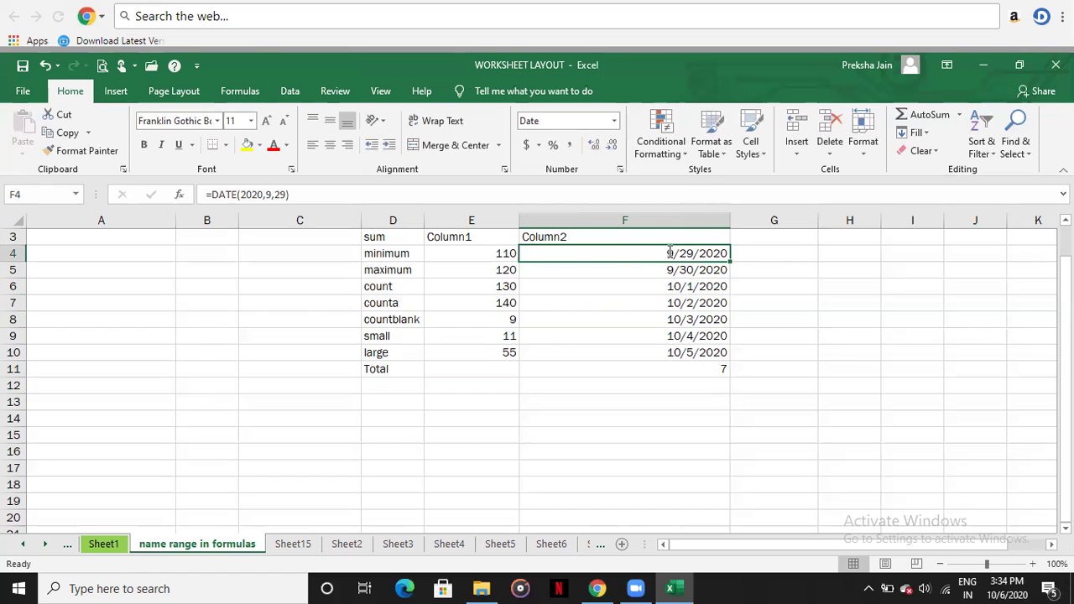
double_click(669, 252)
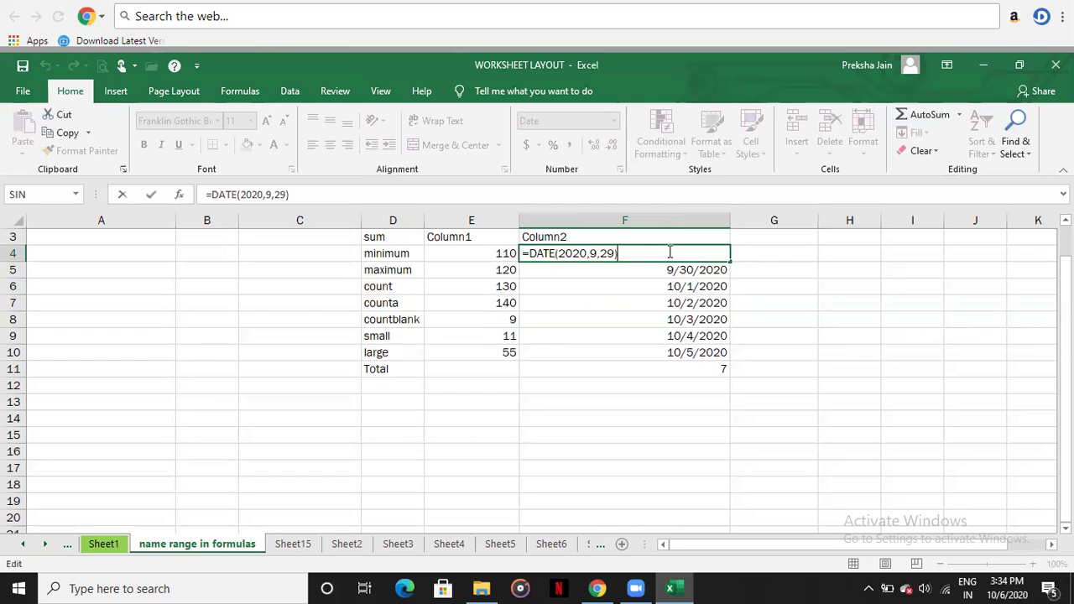
left_click(786, 271)
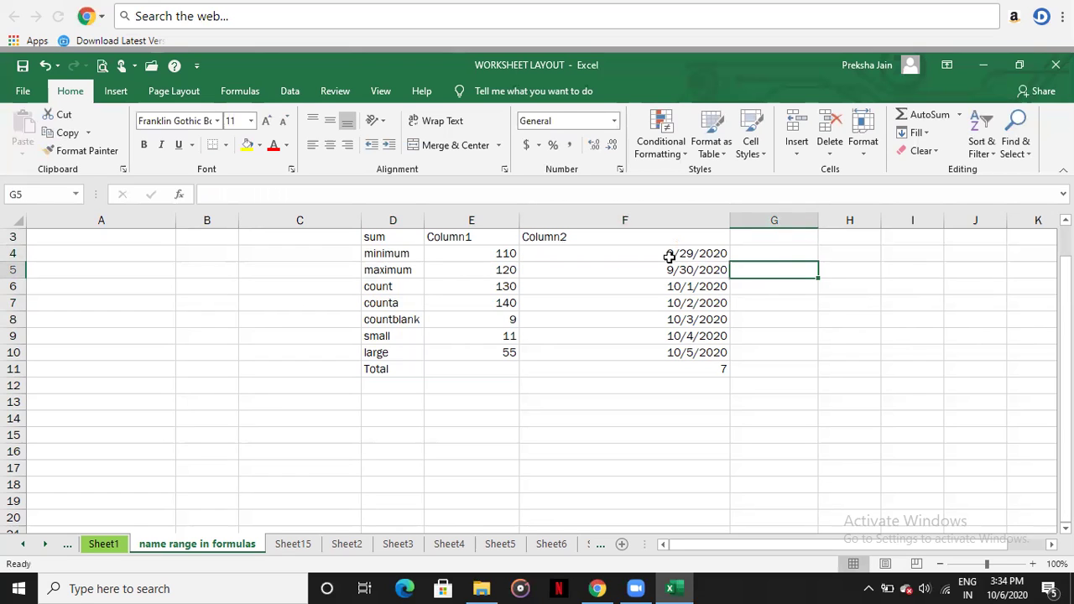
left_click(668, 256)
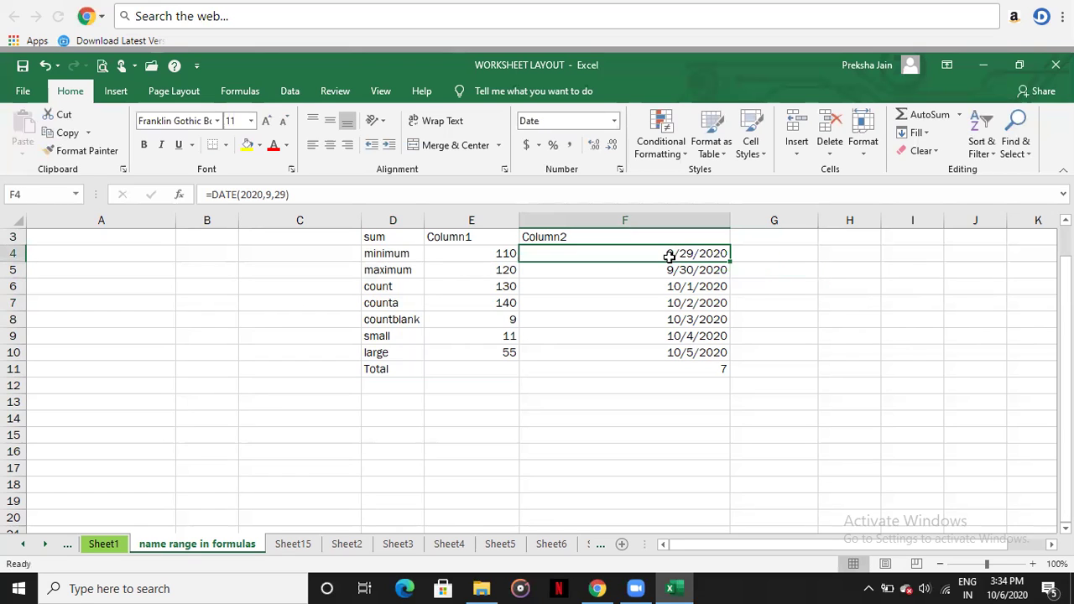
Try a TIME formula in G4 to view its arguments, and discard it
left_click(765, 260)
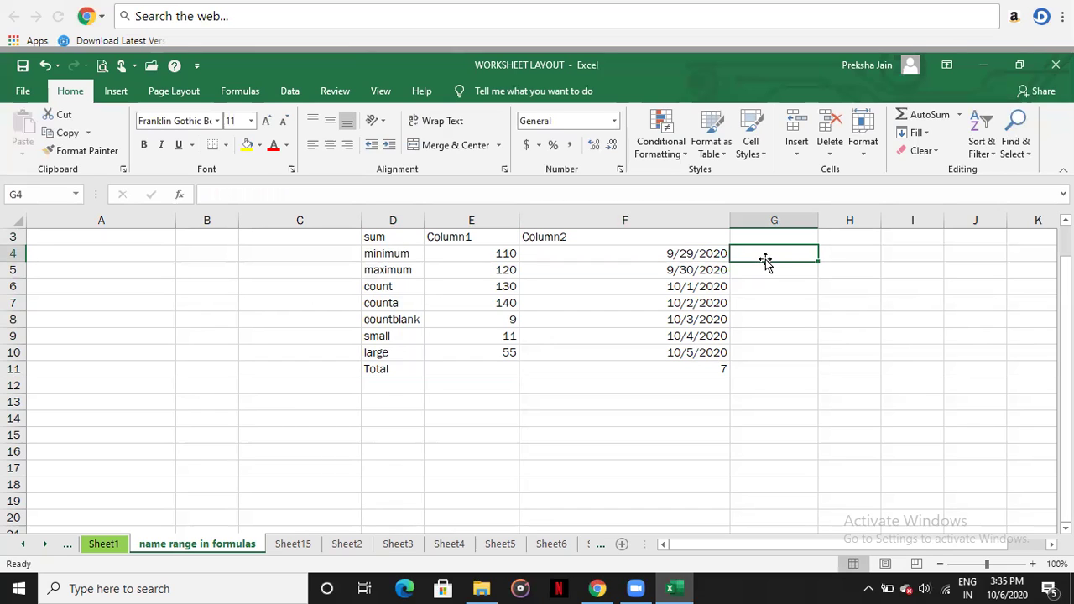
type("=TIME")
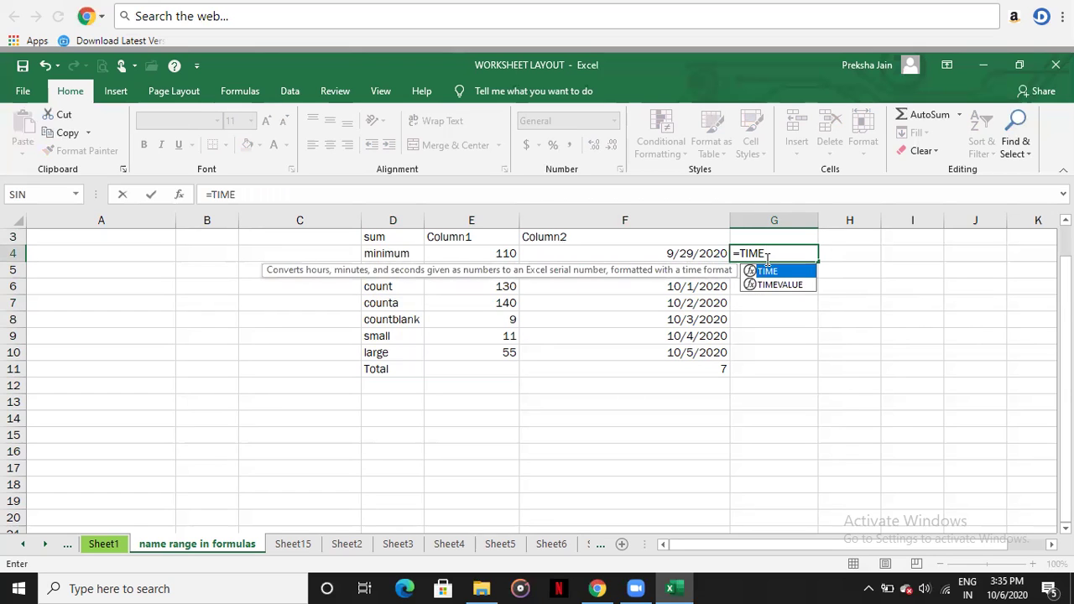
type("(")
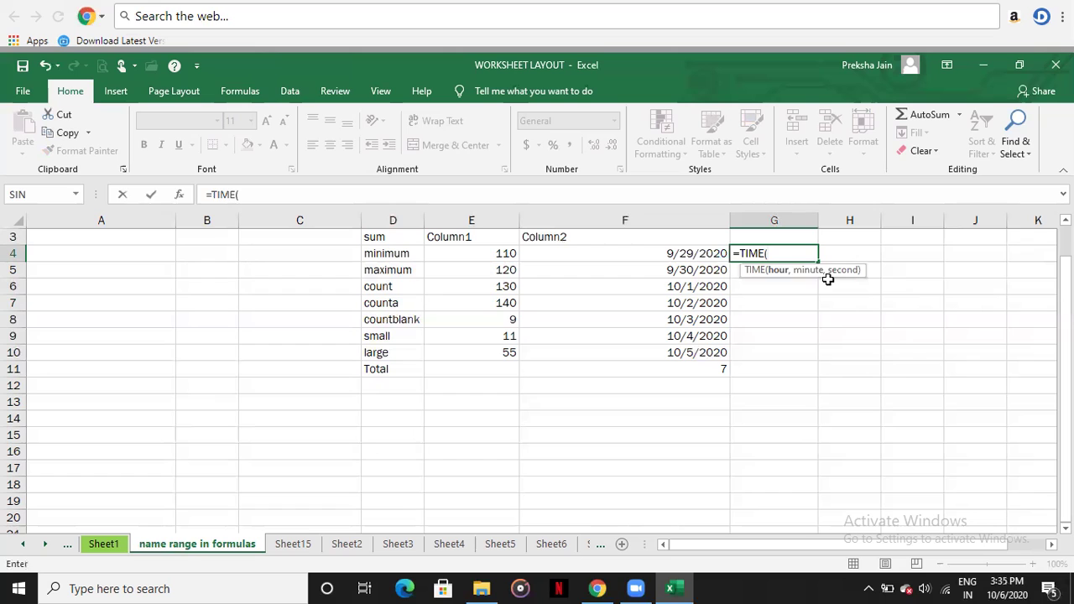
key("BackSpace")
key("Escape")
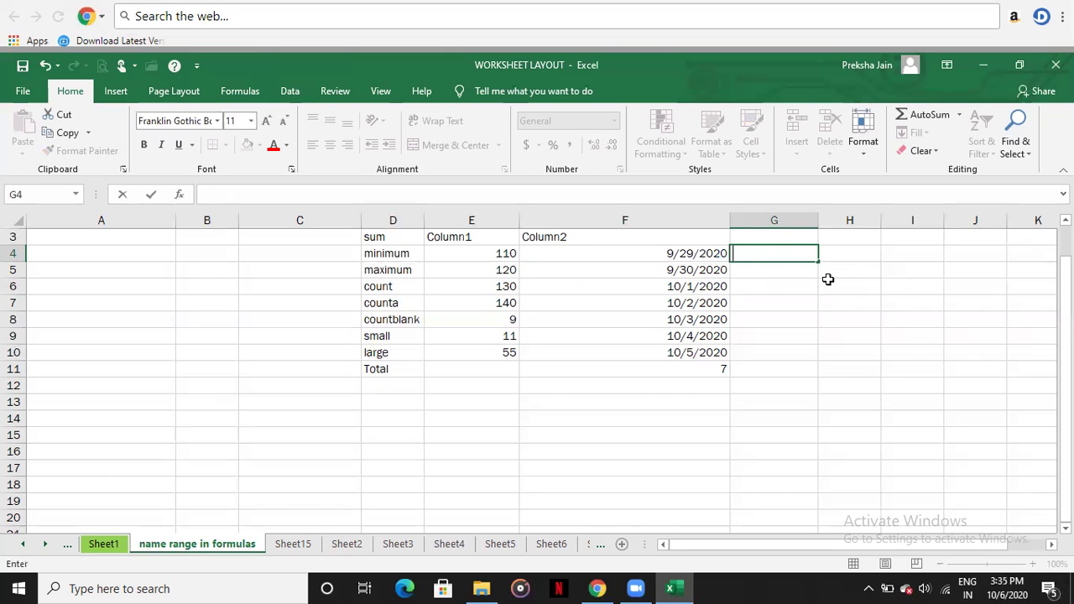
left_click(565, 366)
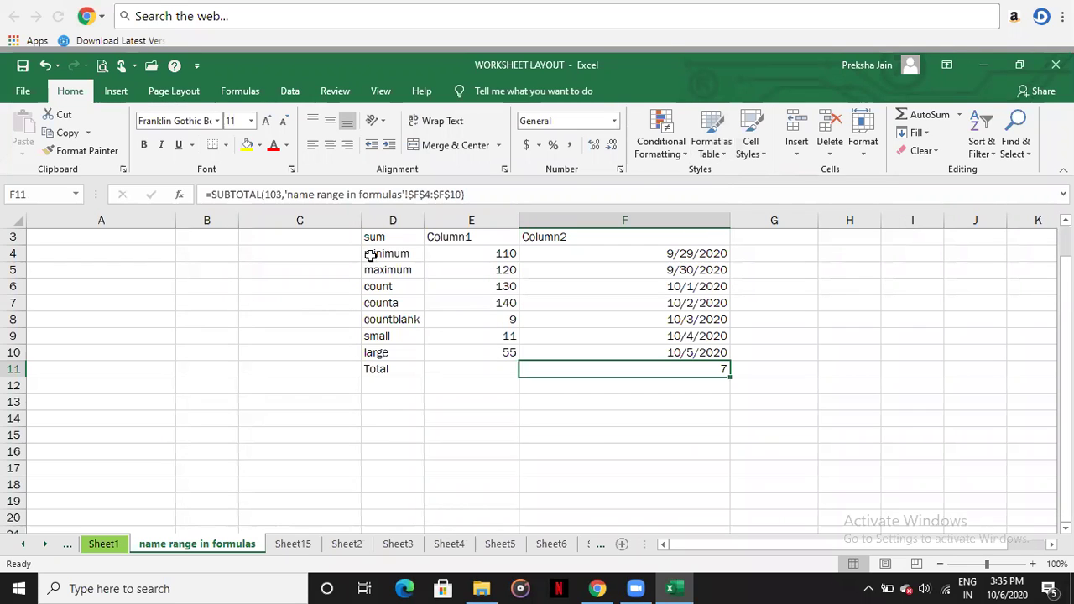
Apply the Heading 1 cell style to the header row D3:F3
left_click_drag(382, 239, 604, 240)
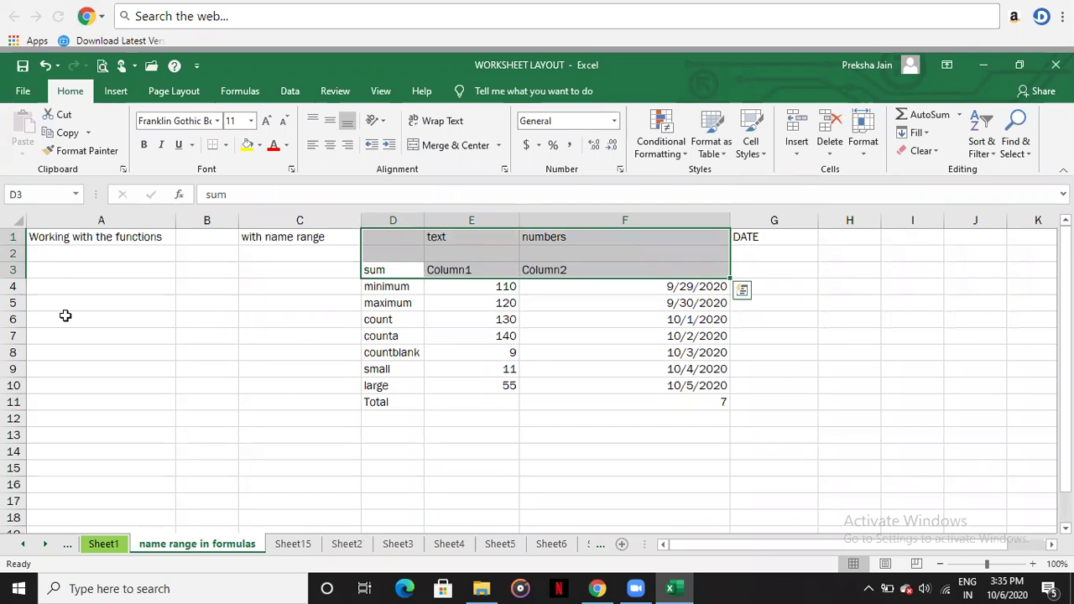
left_click(381, 269)
left_click_drag(386, 269, 546, 271)
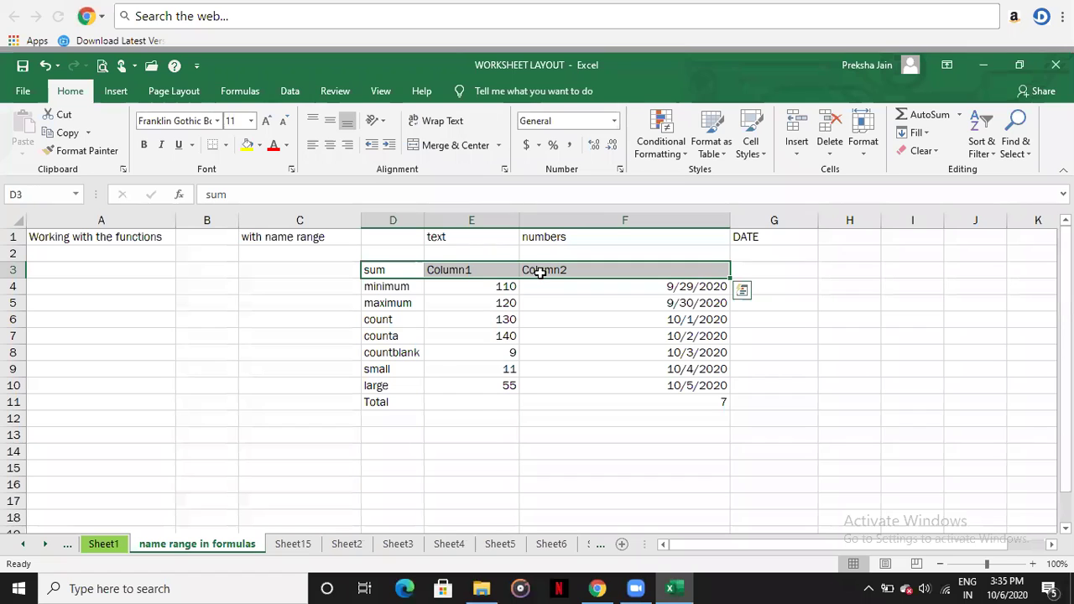
left_click(751, 150)
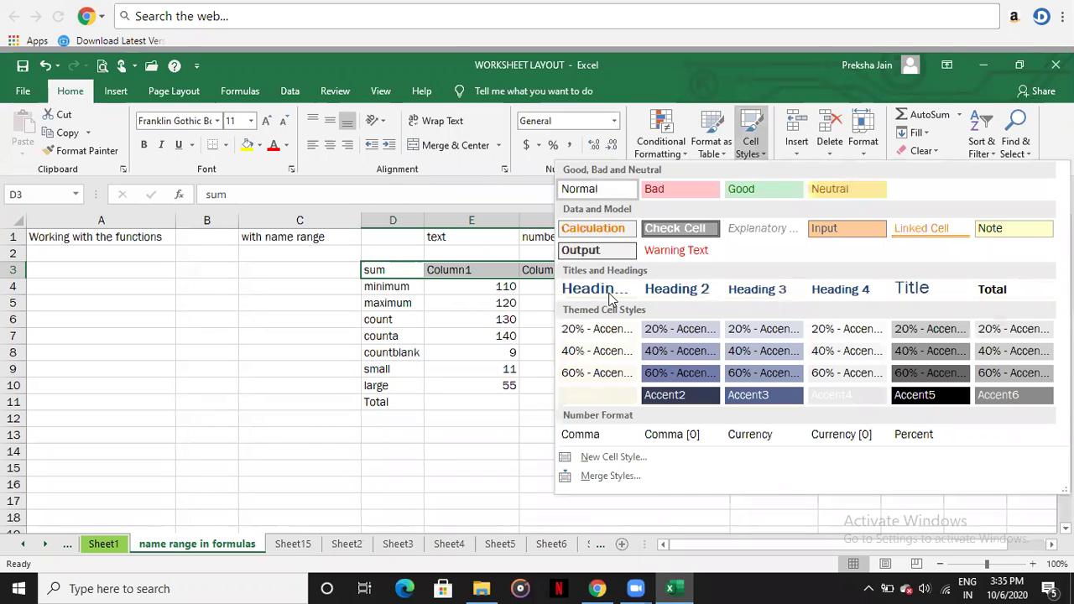
key("Escape")
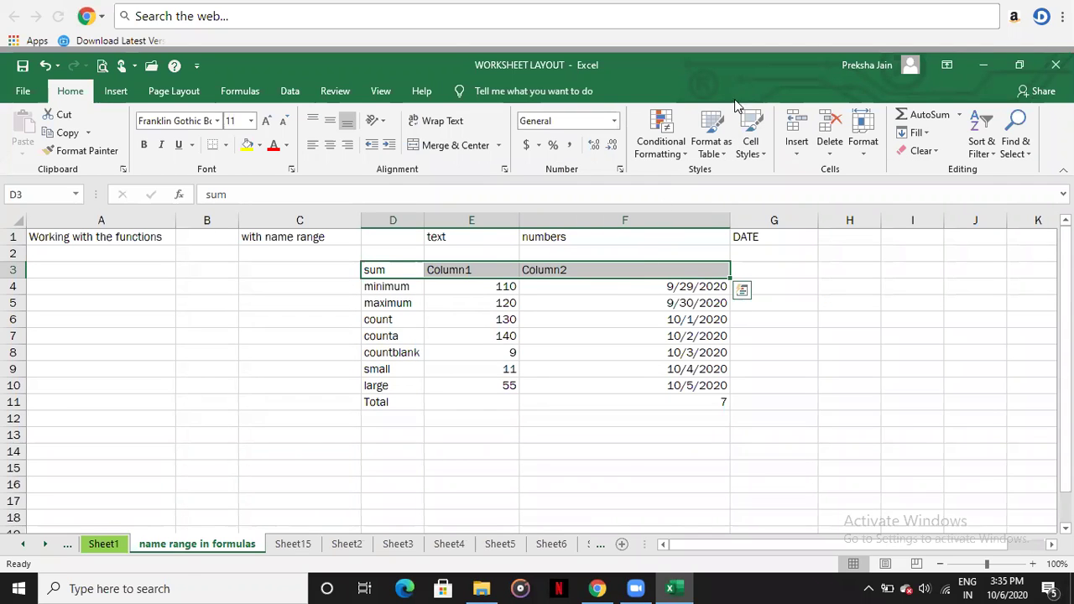
left_click(751, 142)
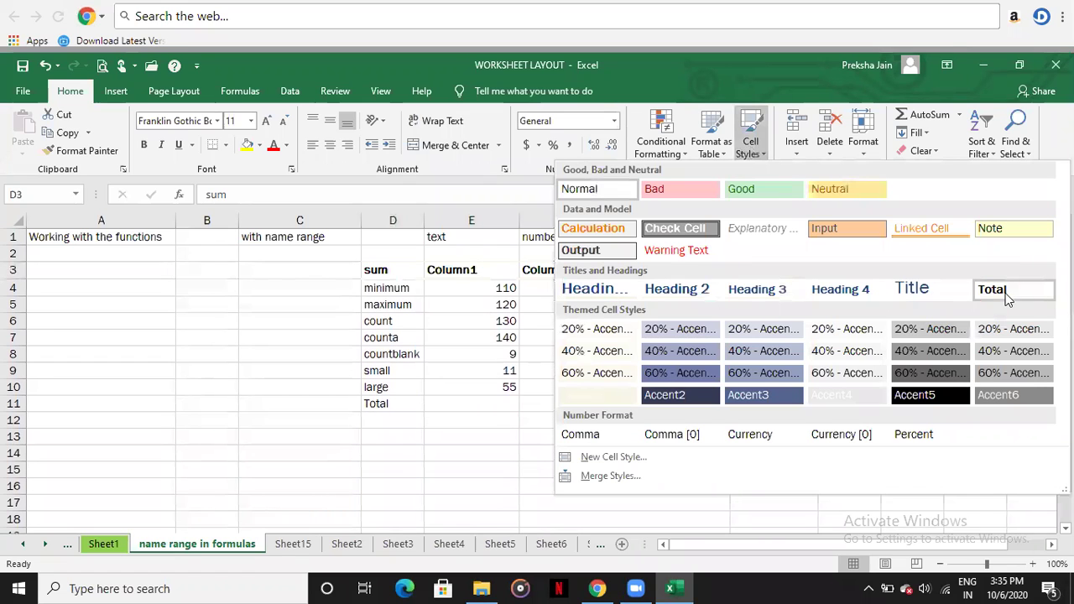
left_click(611, 288)
Apply the 60% - Accent3 cell style to the labels in D4:D11
left_click_drag(402, 295, 393, 407)
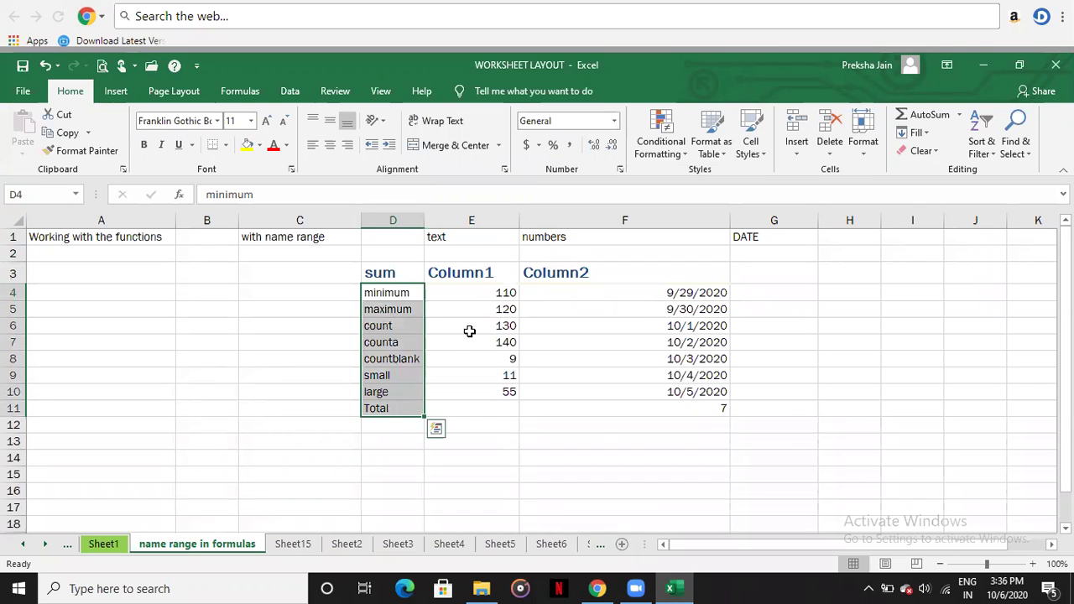
left_click(760, 154)
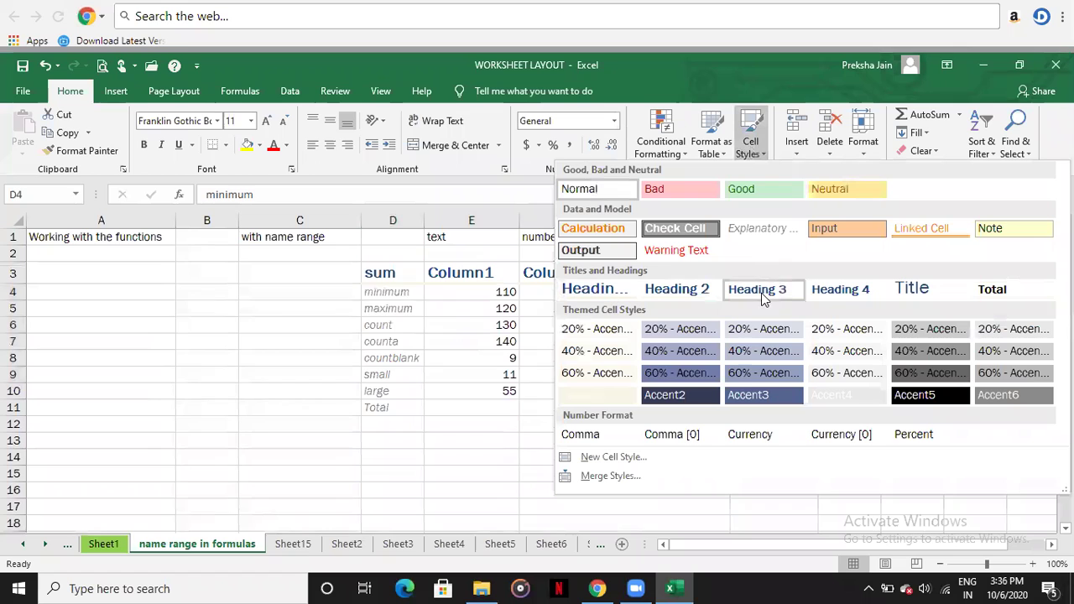
left_click(744, 370)
Apply the 40% - Accent3 cell style to E4:E11
left_click_drag(474, 302, 479, 406)
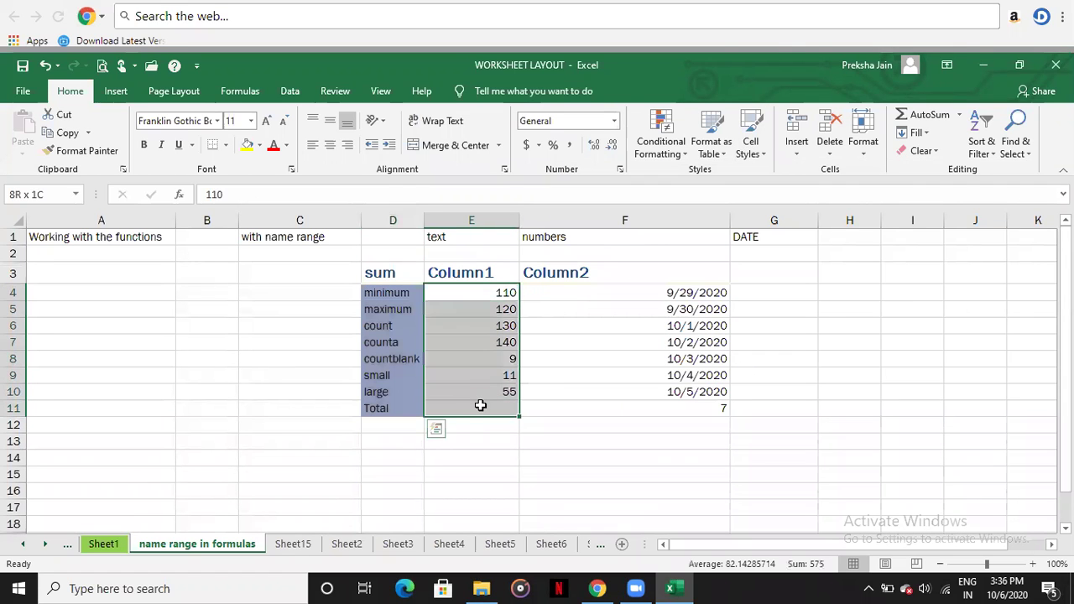
left_click(749, 143)
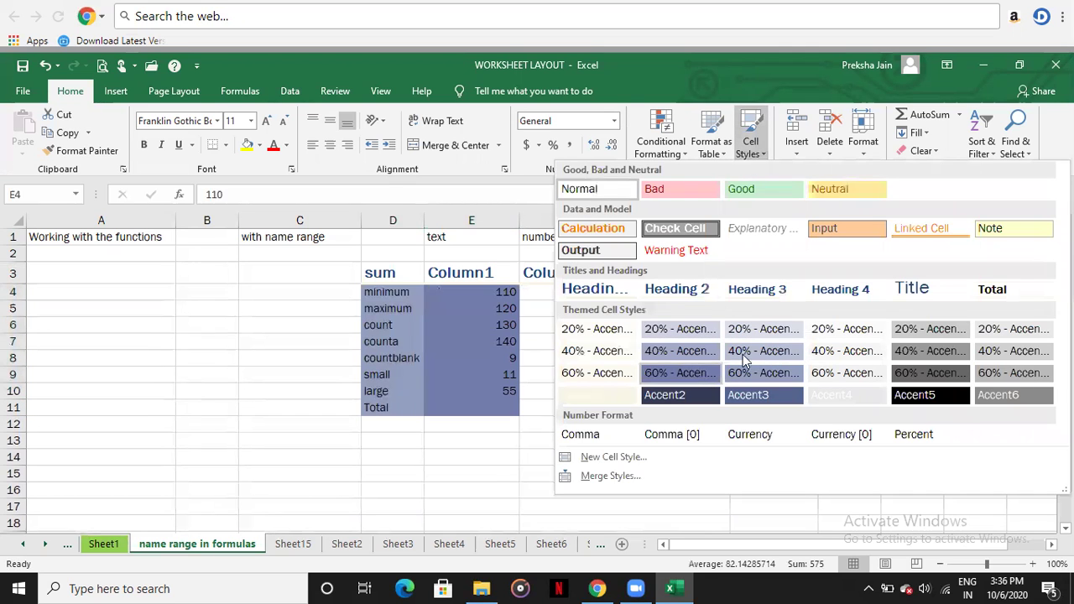
left_click(758, 351)
Apply the 20% - Accent3 cell style to the dates and total in F4:F11
left_click(563, 298)
left_click_drag(573, 419, 573, 411)
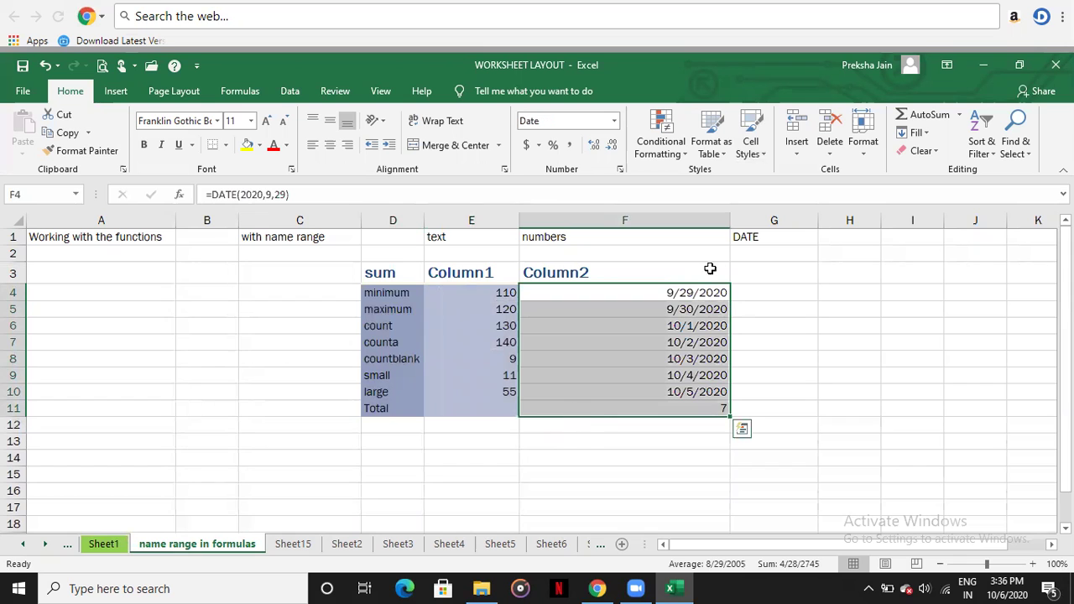
left_click(751, 144)
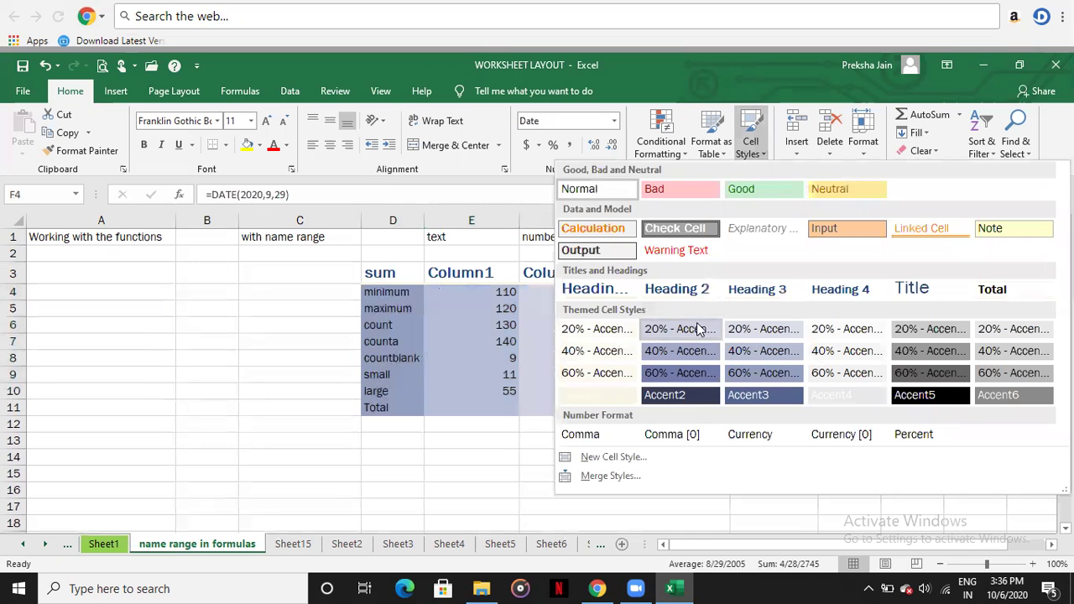
left_click(734, 328)
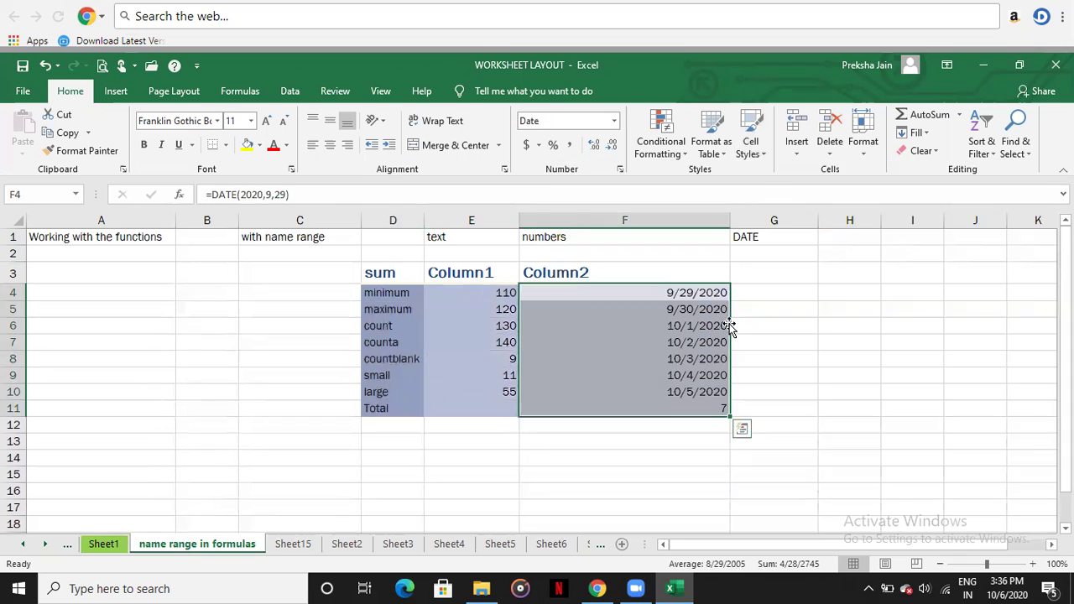
left_click(831, 325)
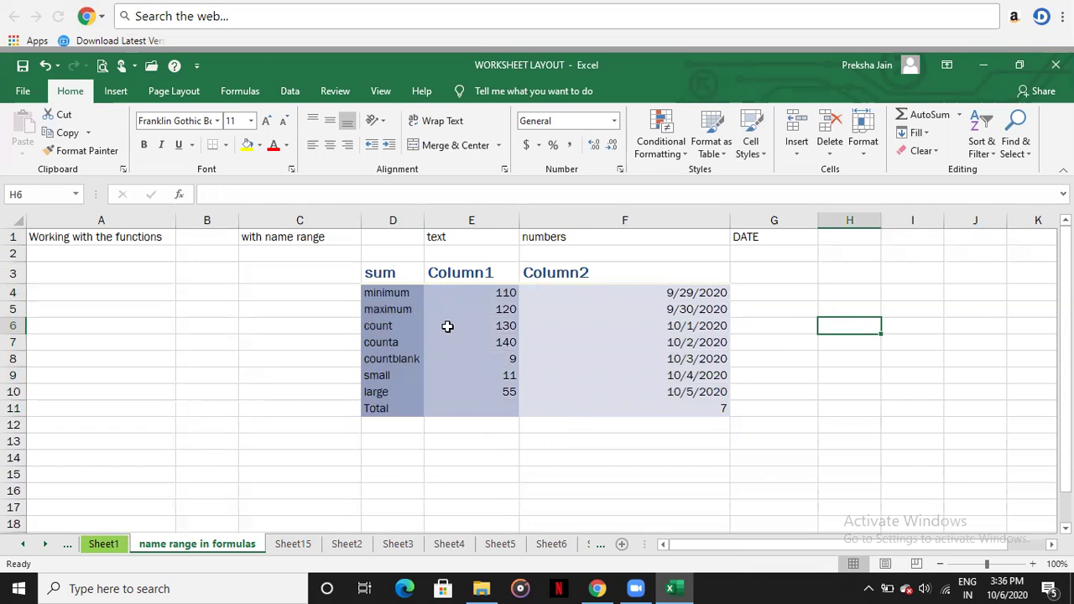
Review the available cell styles for the date in F6 without applying one
left_click(649, 322)
left_click(750, 138)
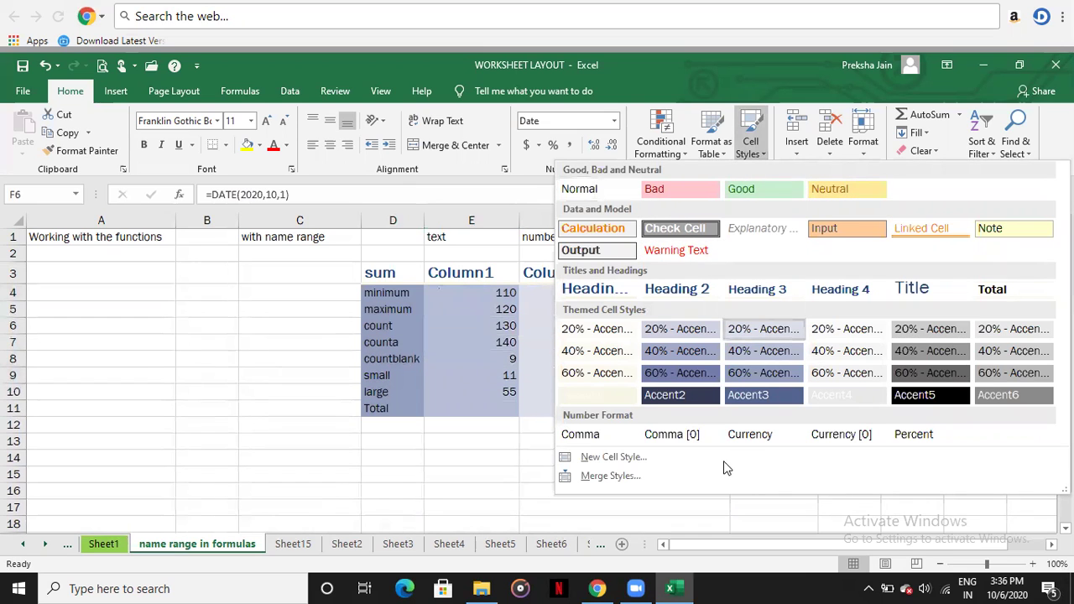
left_click(260, 458)
Preview the number format cell styles on E5 and start creating a new cell style from that cell
left_click(482, 304)
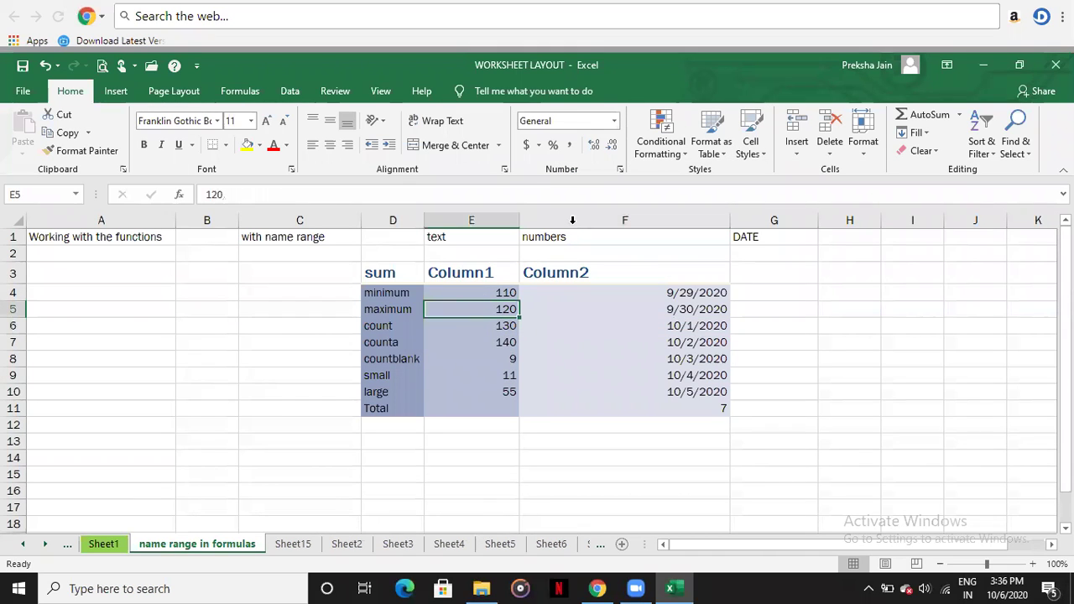
left_click(750, 141)
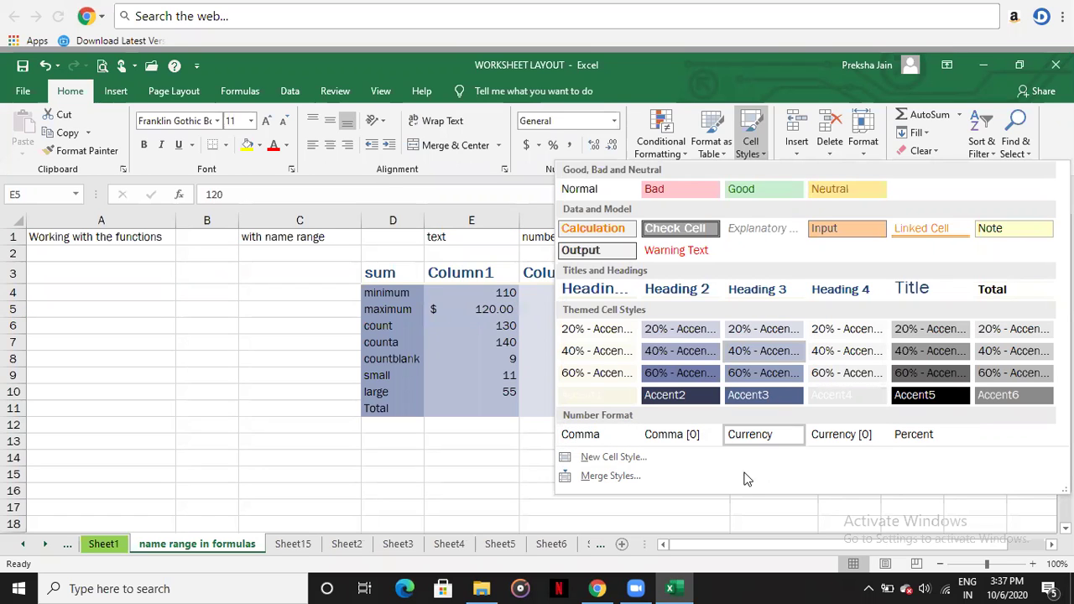
left_click(599, 456)
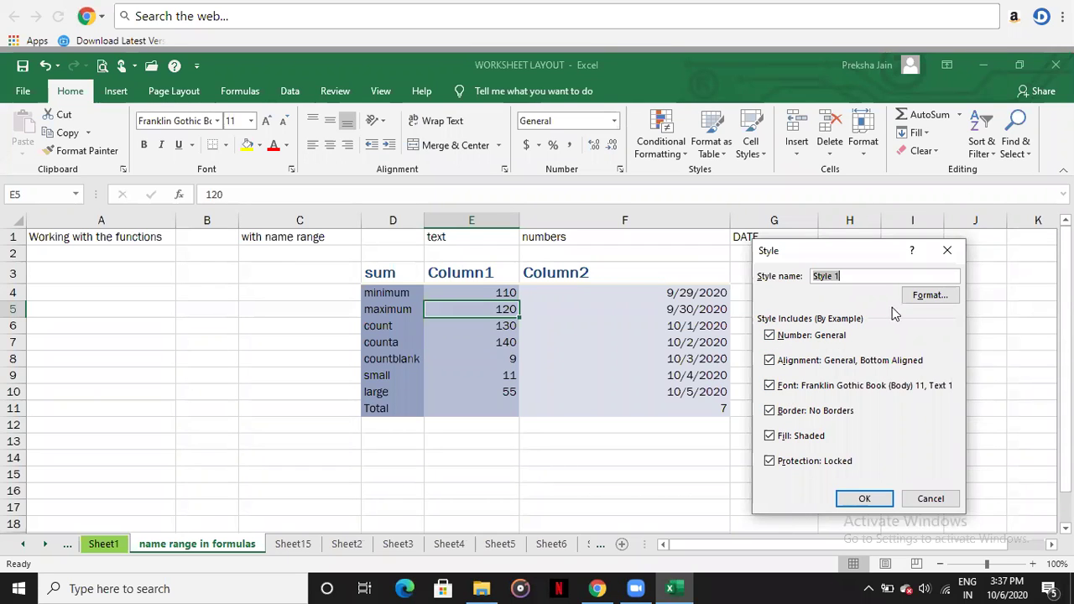
Set the new cell style's font to Arial Unicode MS and save the style under its default name
left_click(933, 295)
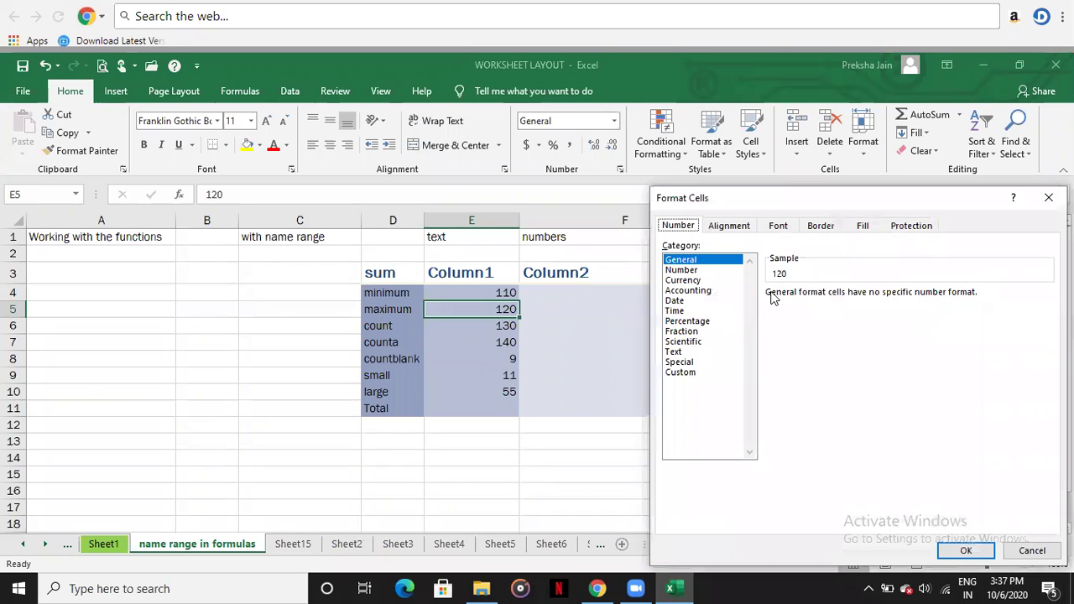
left_click(732, 225)
left_click(787, 225)
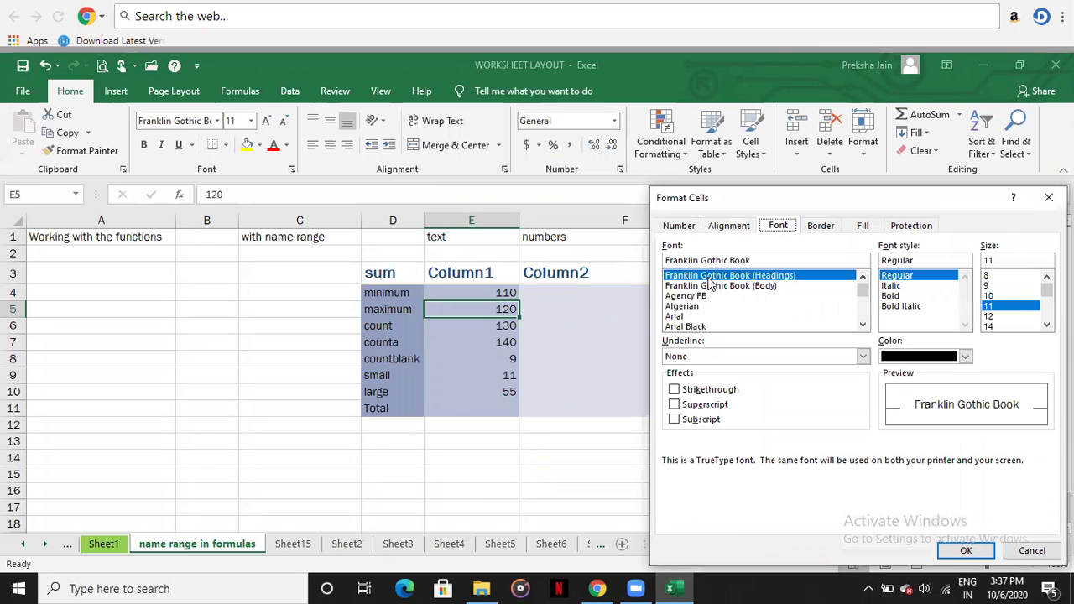
left_click(863, 325)
left_click(863, 325)
left_click(862, 326)
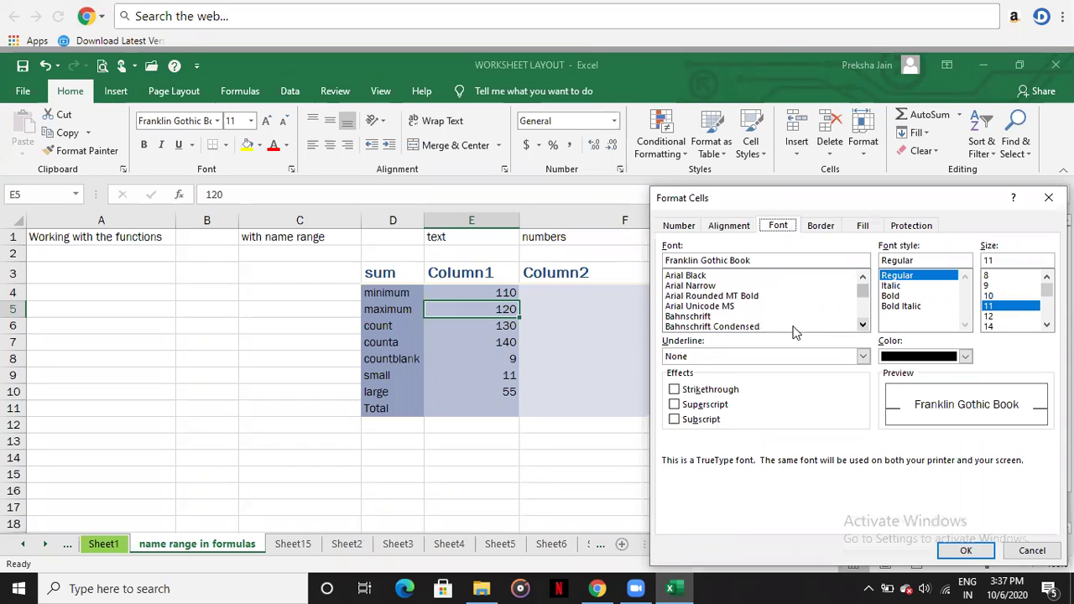
left_click(751, 307)
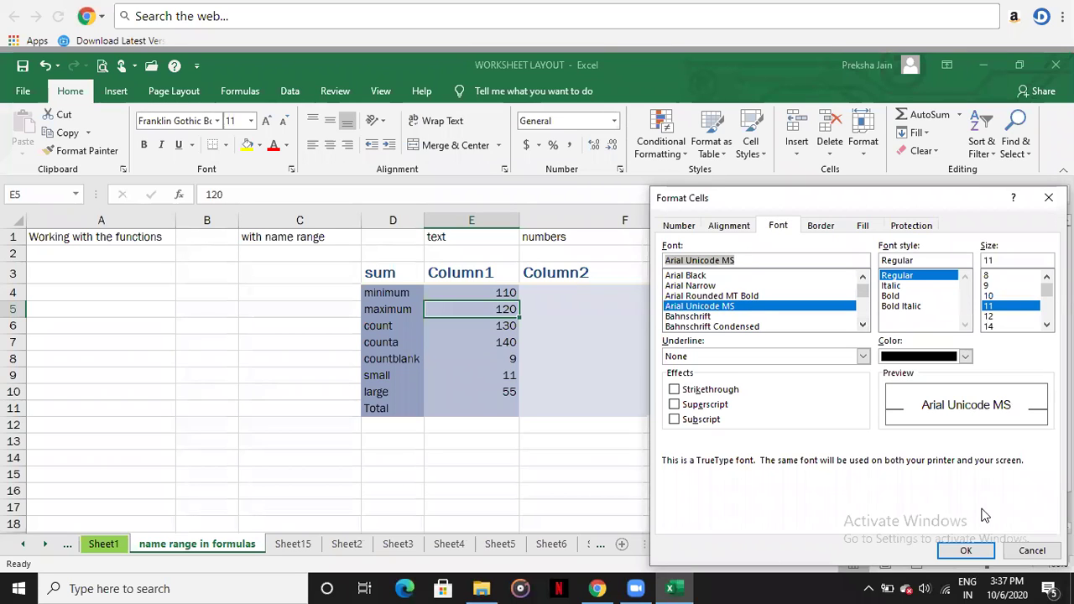
left_click(966, 551)
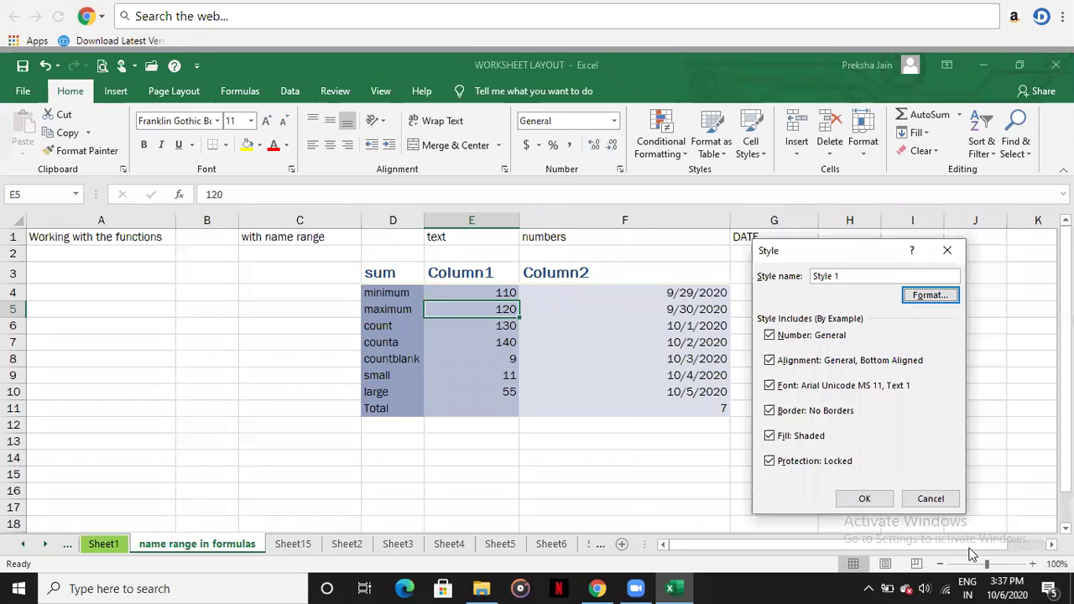
left_click(873, 496)
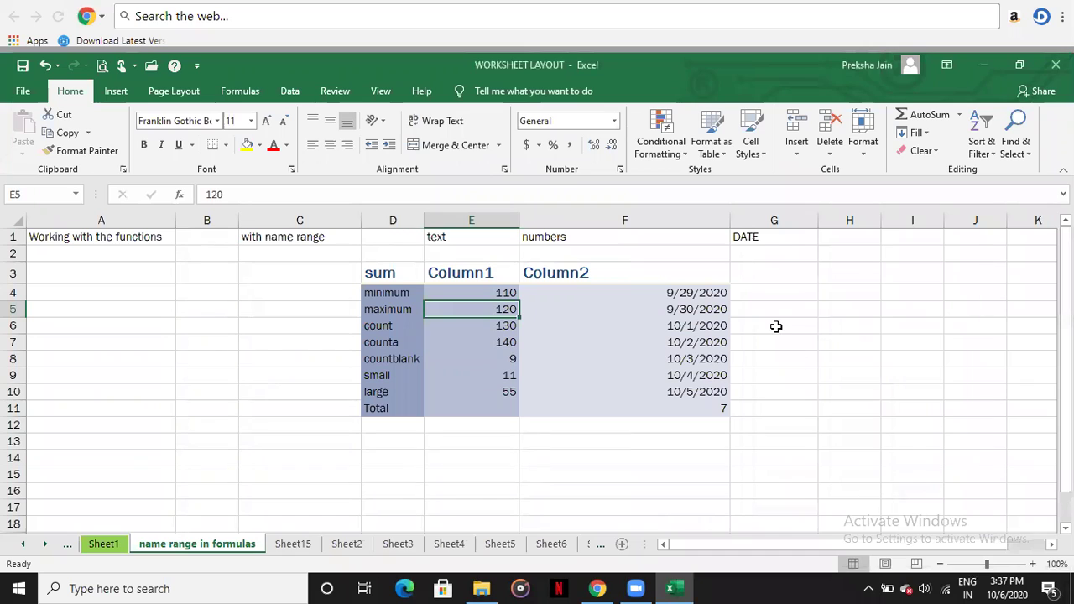
left_click(776, 326)
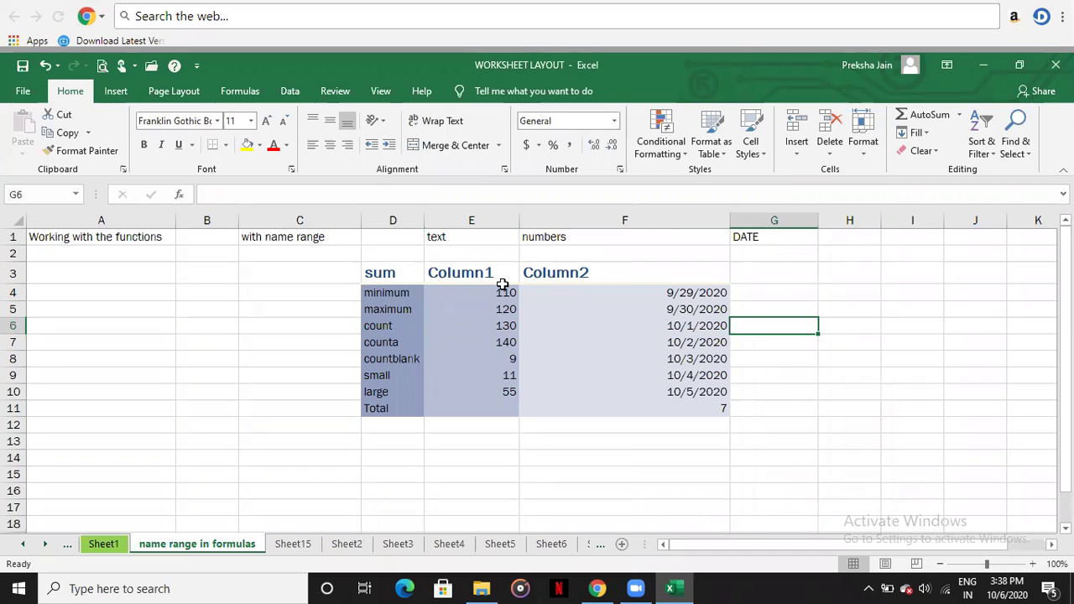
left_click(598, 337)
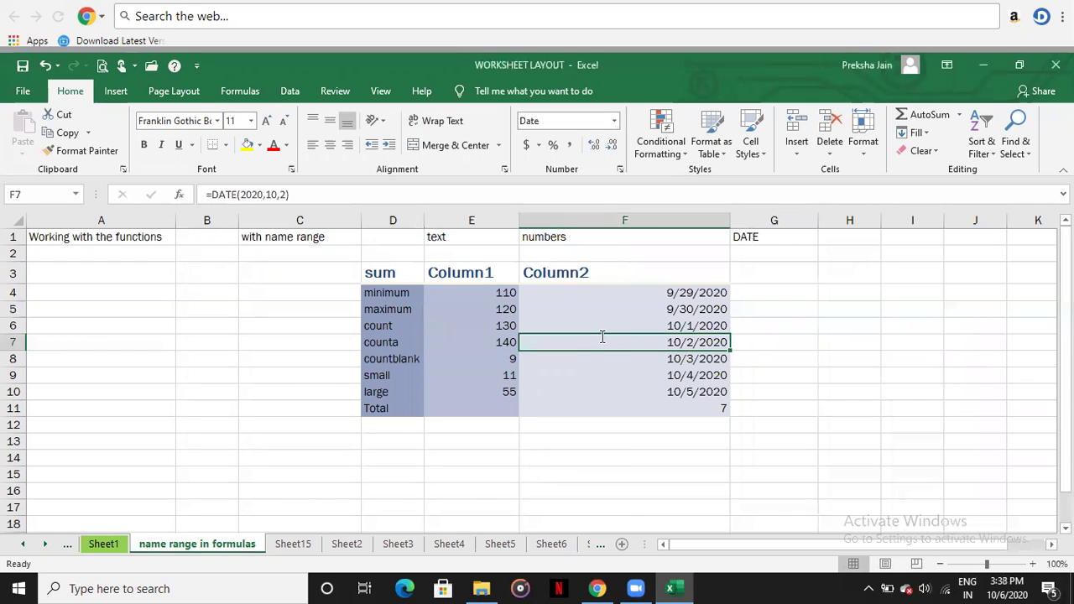
left_click(603, 336)
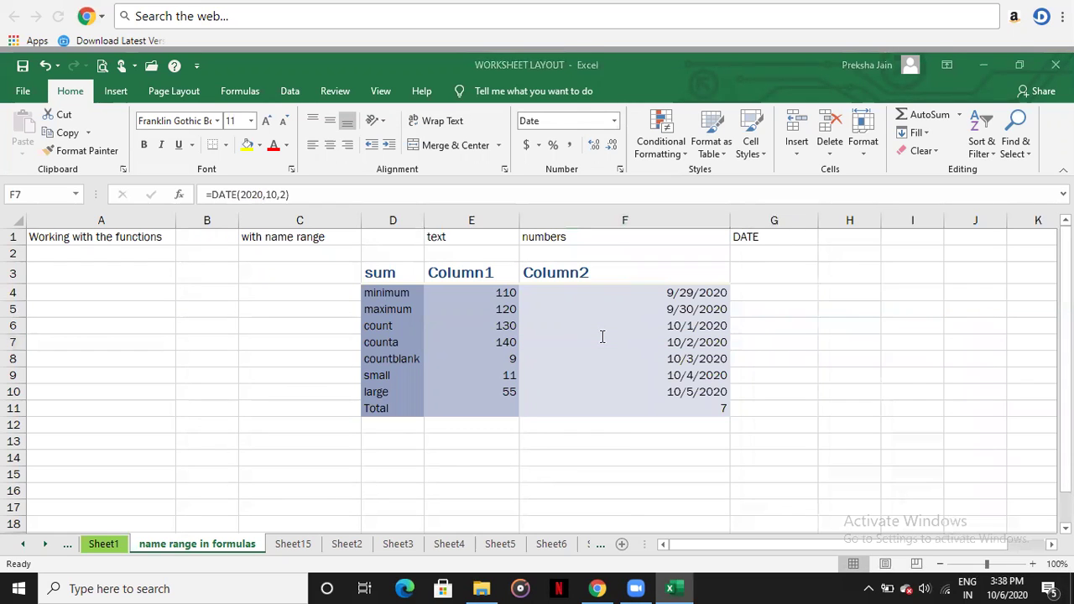